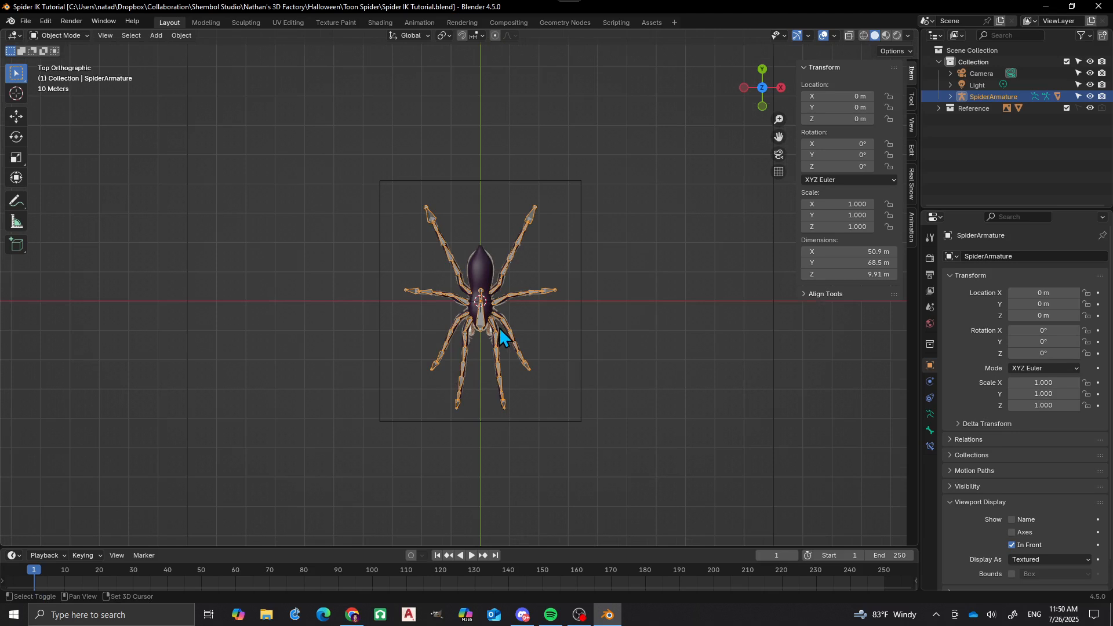
# Switch the spider armature from Object Mode to Pose Mode
pyautogui.moveTo(499, 335); pyautogui.dragTo(443, 266, button='middle')
pyautogui.scroll(5, 440, 263)
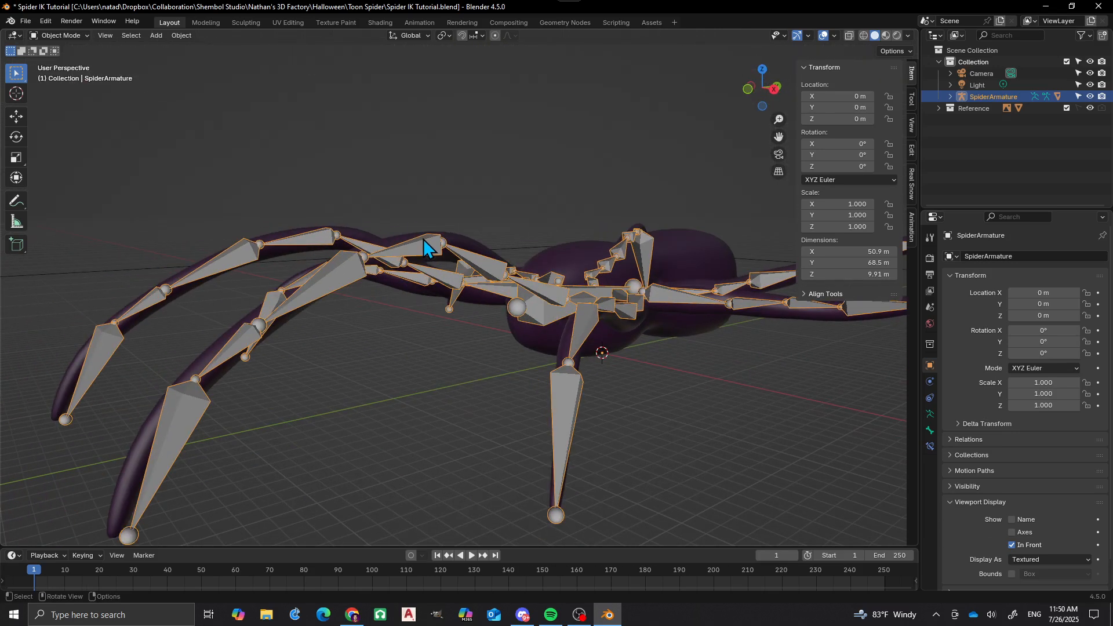
pyautogui.hotkey('ctrl', 'Tab')
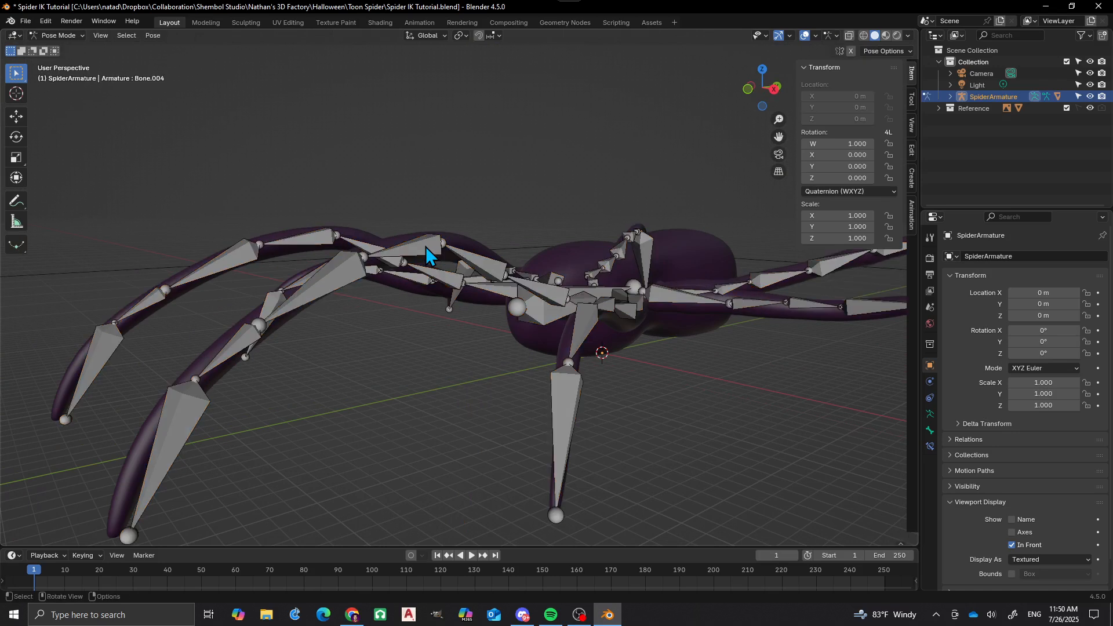
# Try free rotations of two neighbouring middle bones of one front leg, cancelling each rotation
pyautogui.click(426, 245)
pyautogui.scroll(-5, 488, 171)
pyautogui.moveTo(497, 168)
pyautogui.mouseDown(button='middle')
pyautogui.moveTo(520, 189)
pyautogui.moveTo(482, 182)
pyautogui.mouseUp(button='middle')
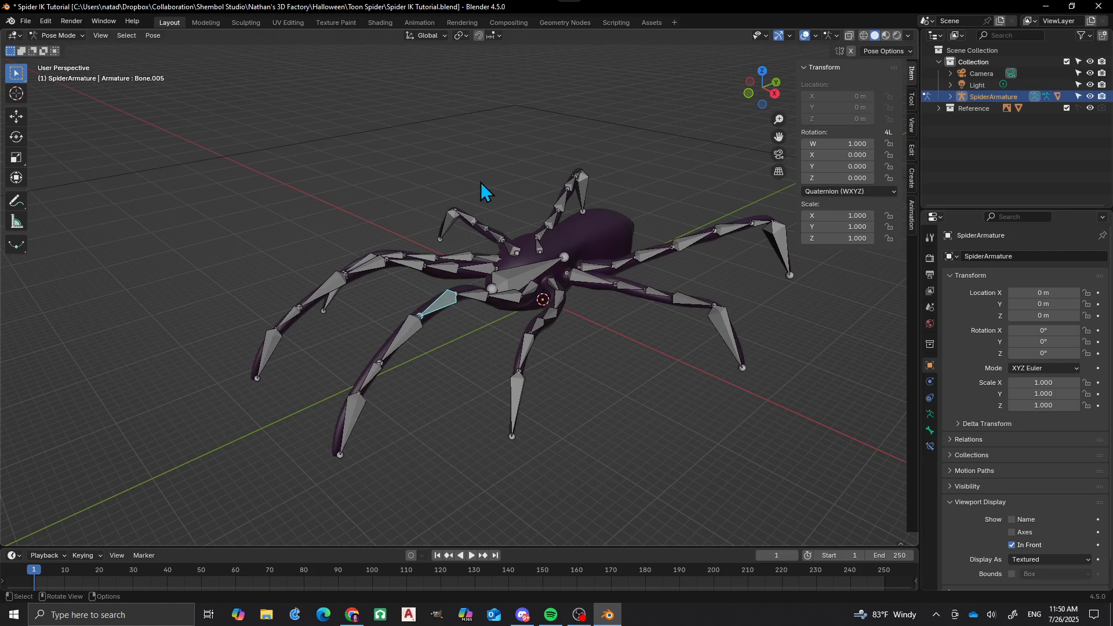
pyautogui.press('r')
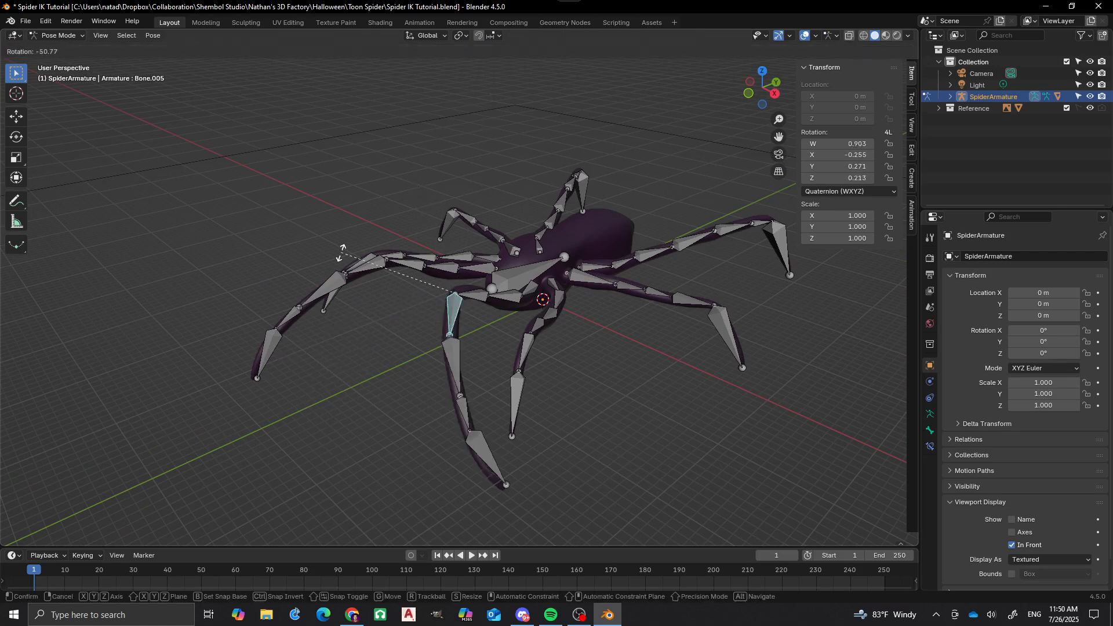
pyautogui.press('Escape')
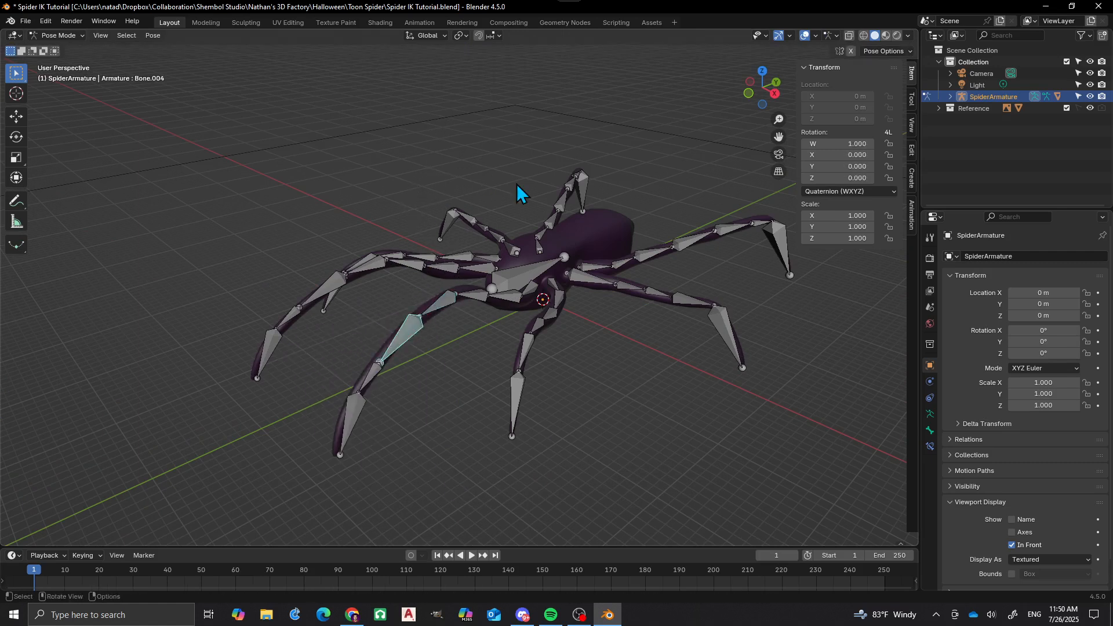
pyautogui.press('r')
pyautogui.press('Escape')
pyautogui.moveTo(469, 312); pyautogui.dragTo(400, 337, button='middle')
pyautogui.scroll(4, 402, 334)
pyautogui.scroll(-2, 417, 300)
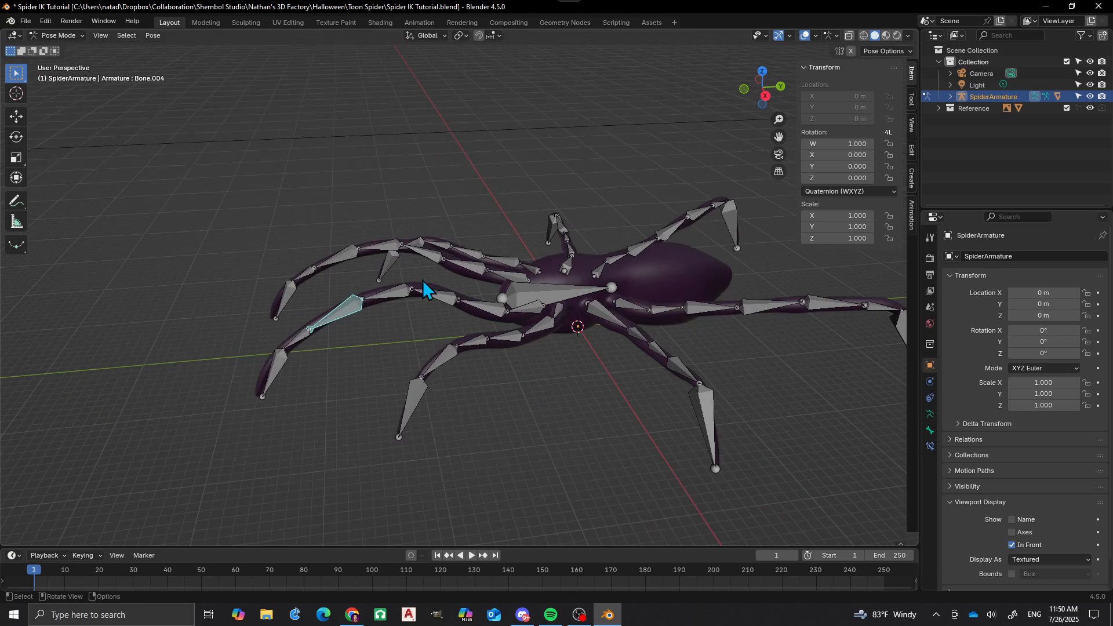
# Try rotating the selected middle bone of the front leg in the right orthographic view and cancel it
pyautogui.press('KP_3')
pyautogui.scroll(3, 464, 336)
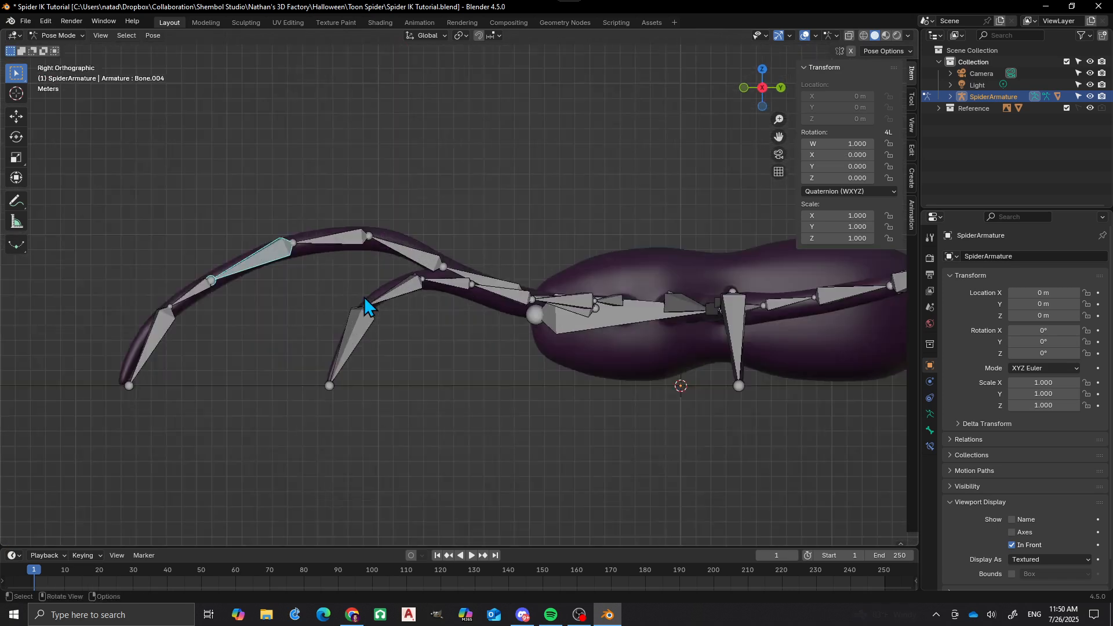
pyautogui.keyDown('shift'); pyautogui.moveTo(168, 377); pyautogui.dragTo(341, 371, button='middle'); pyautogui.keyUp('shift')
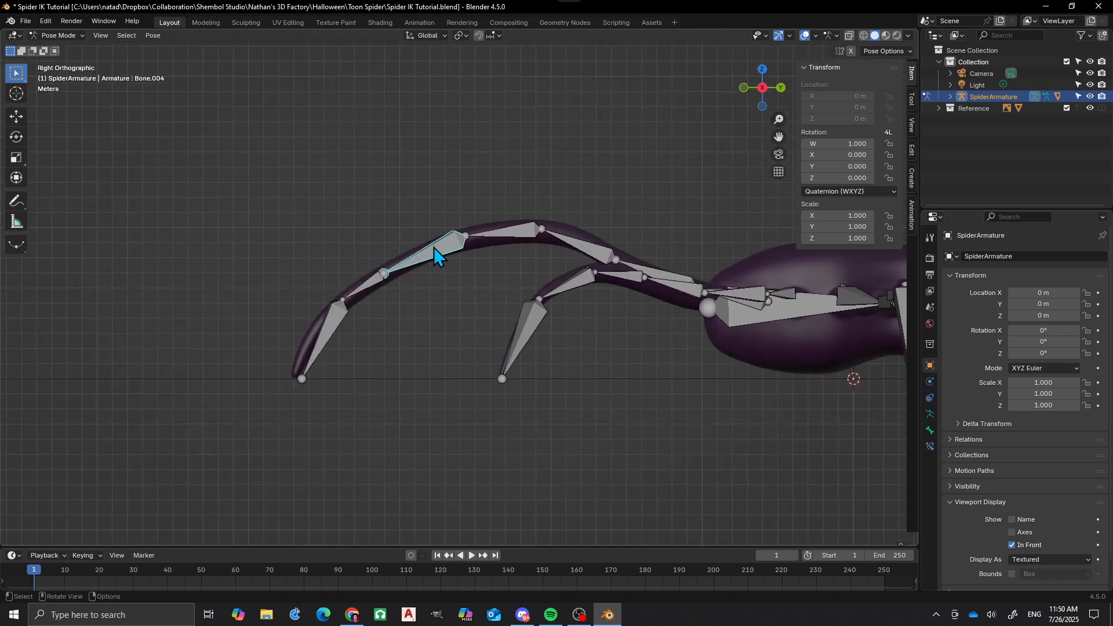
pyautogui.press('r')
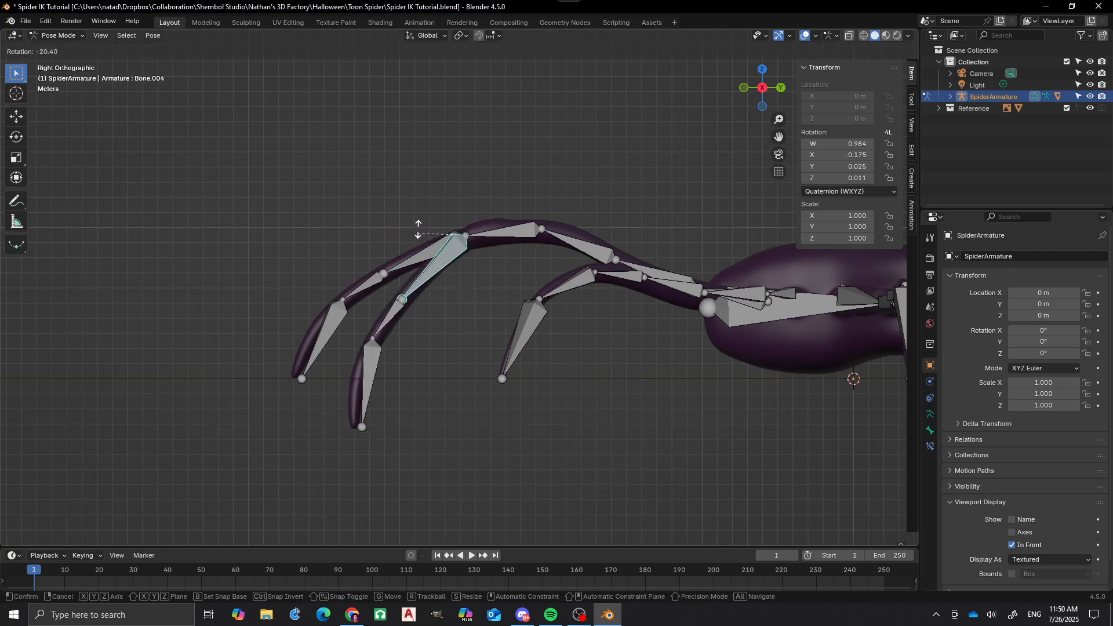
pyautogui.rightClick(467, 256)
pyautogui.scroll(-4, 458, 256)
pyautogui.scroll(2, 420, 244)
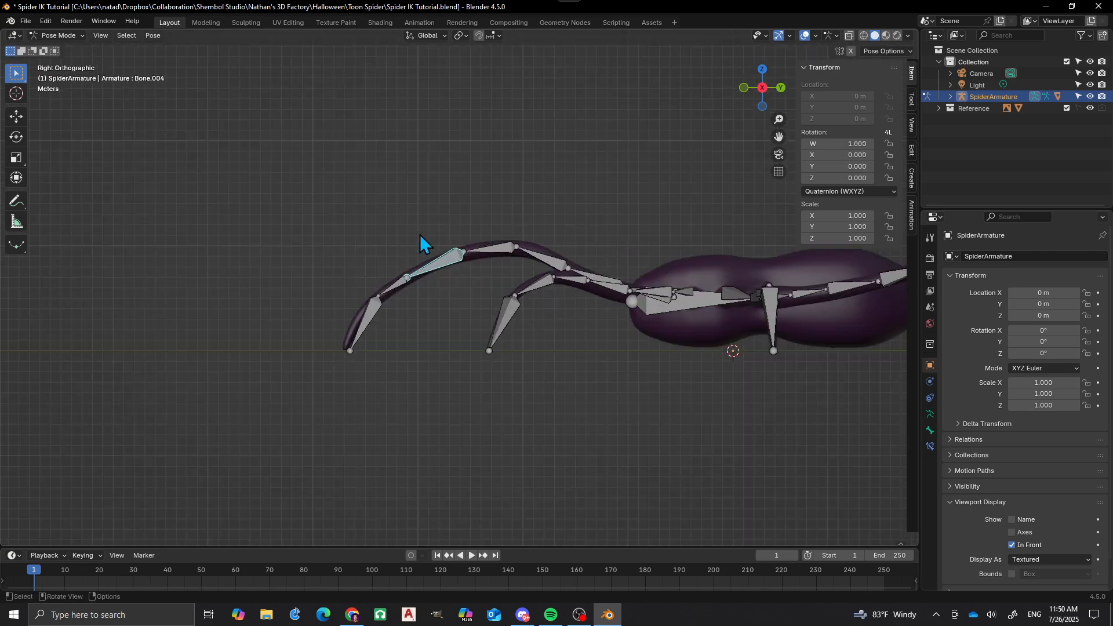
# Select individual bones along the front leg and try rotating the one near the body, cancelling the rotation
pyautogui.moveTo(437, 214); pyautogui.dragTo(423, 298, button='middle')
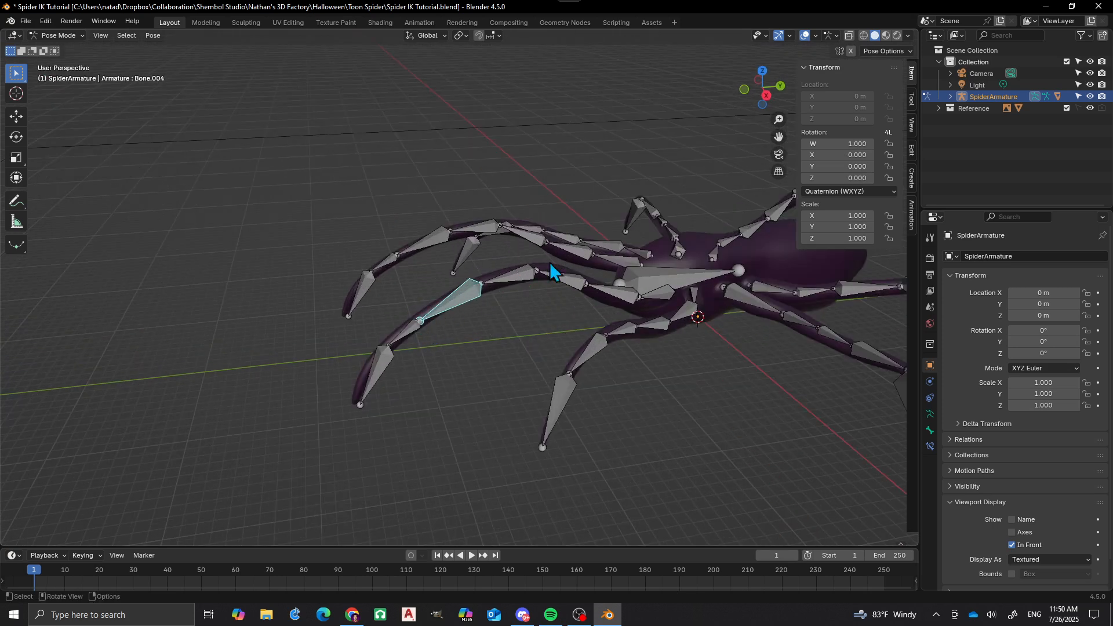
pyautogui.click(620, 291)
pyautogui.click(565, 284)
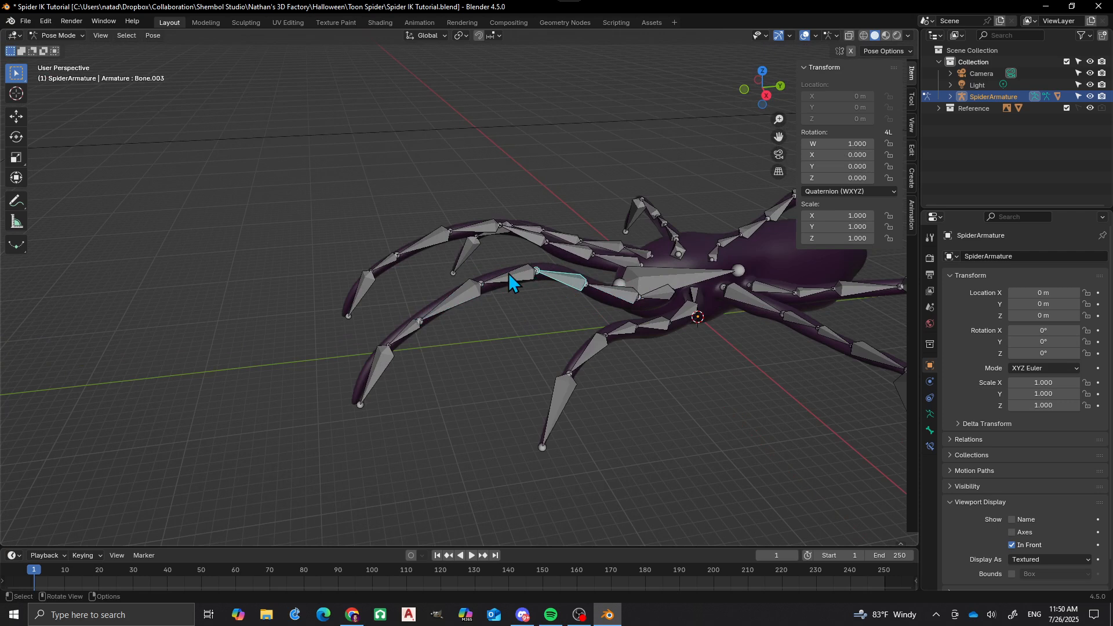
pyautogui.click(509, 273)
pyautogui.click(604, 288)
pyautogui.press('r')
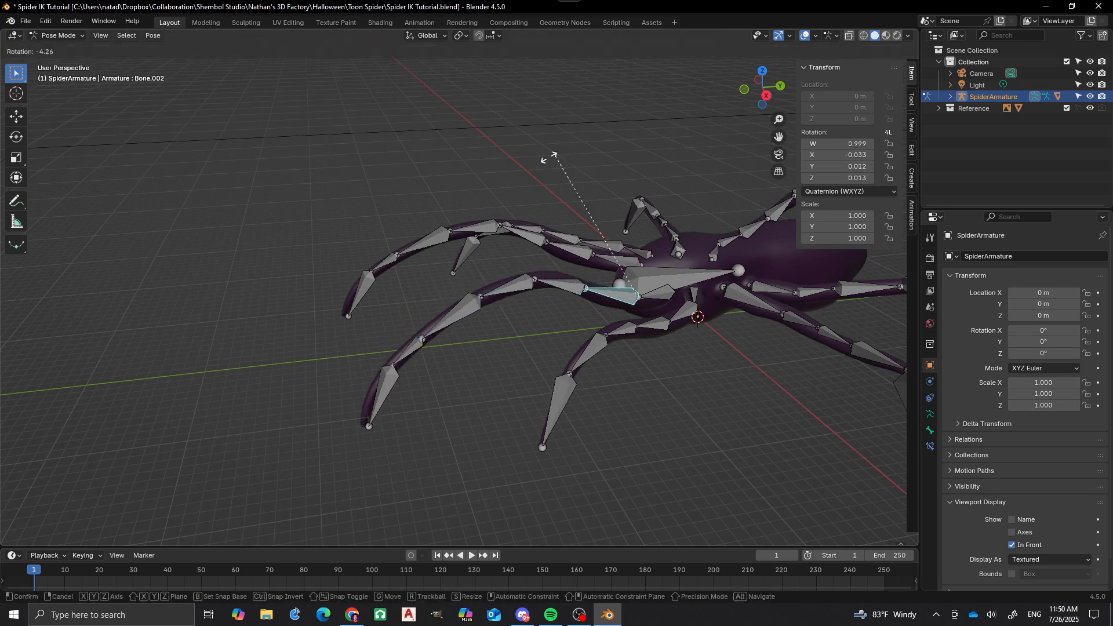
pyautogui.press('Escape')
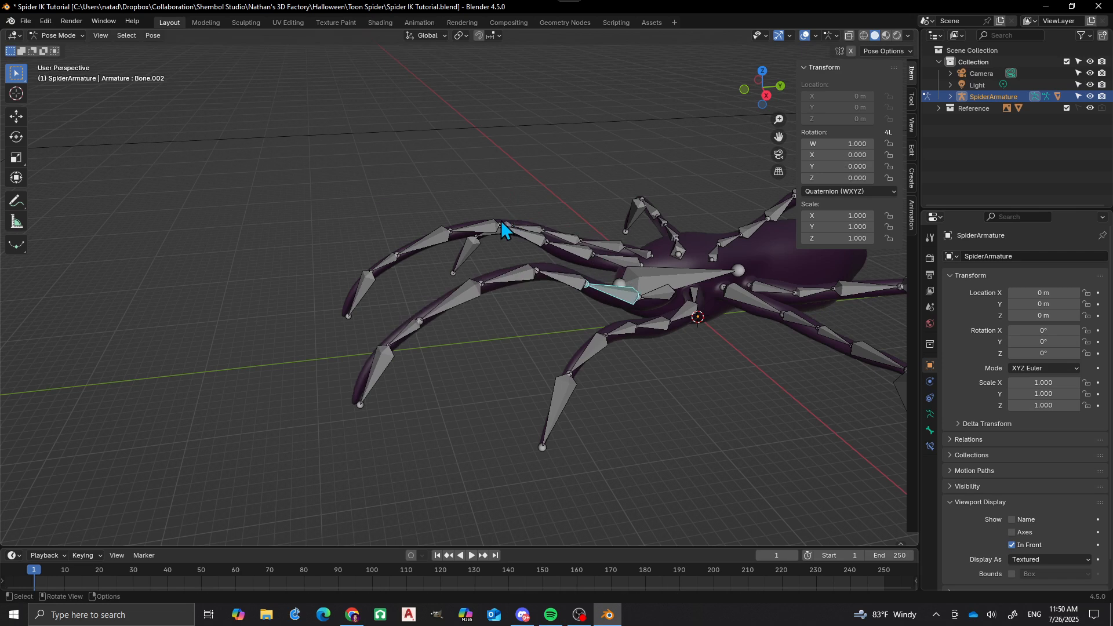
pyautogui.scroll(-3, 513, 311)
pyautogui.moveTo(512, 311); pyautogui.dragTo(479, 266, button='middle')
pyautogui.scroll(5, 486, 315)
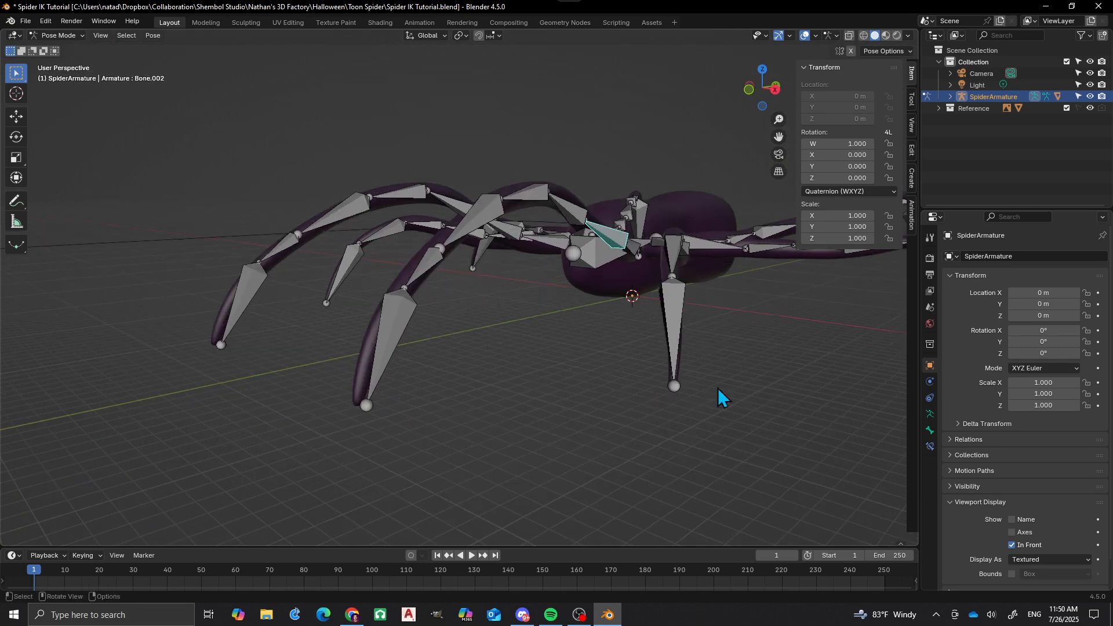
# Add a bone collection to the armature and name it IK
pyautogui.click(930, 430)
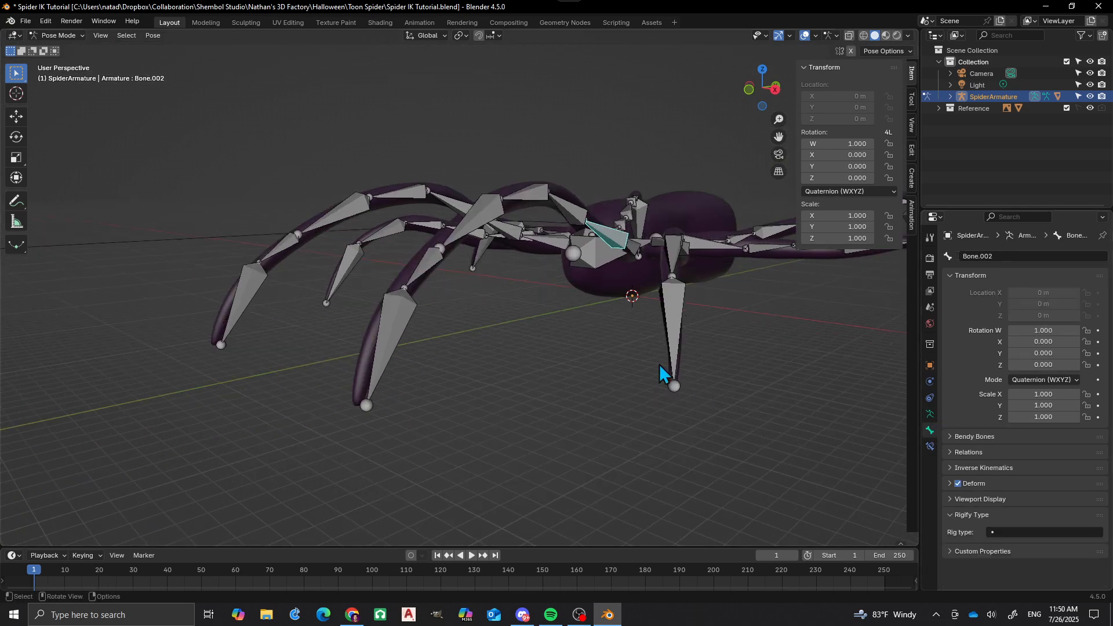
pyautogui.click(930, 414)
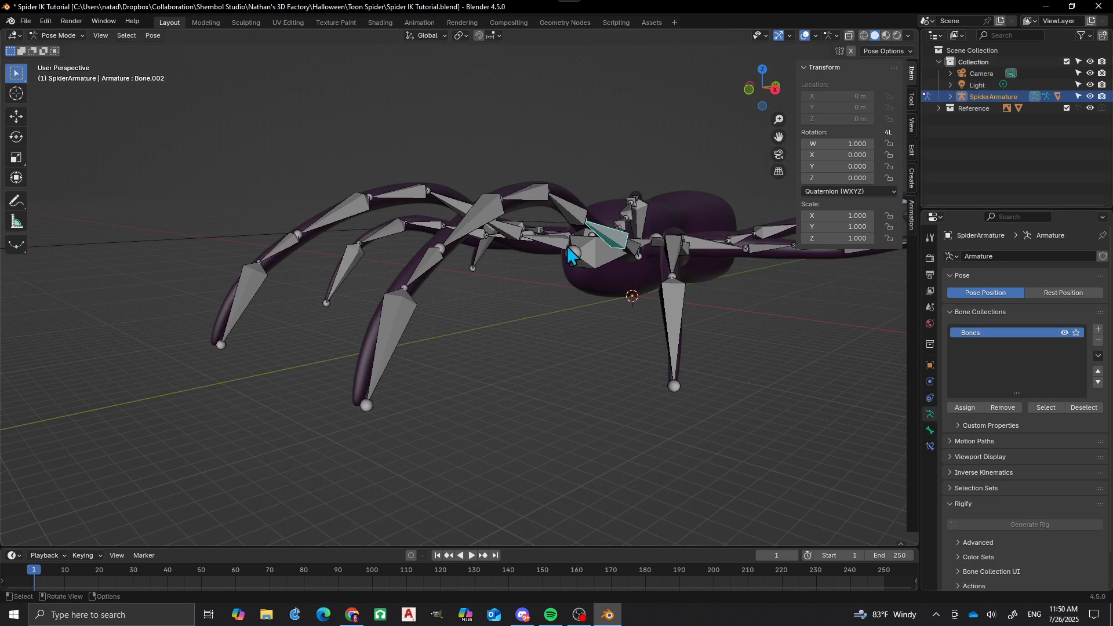
pyautogui.click(1098, 329)
pyautogui.doubleClick(993, 345)
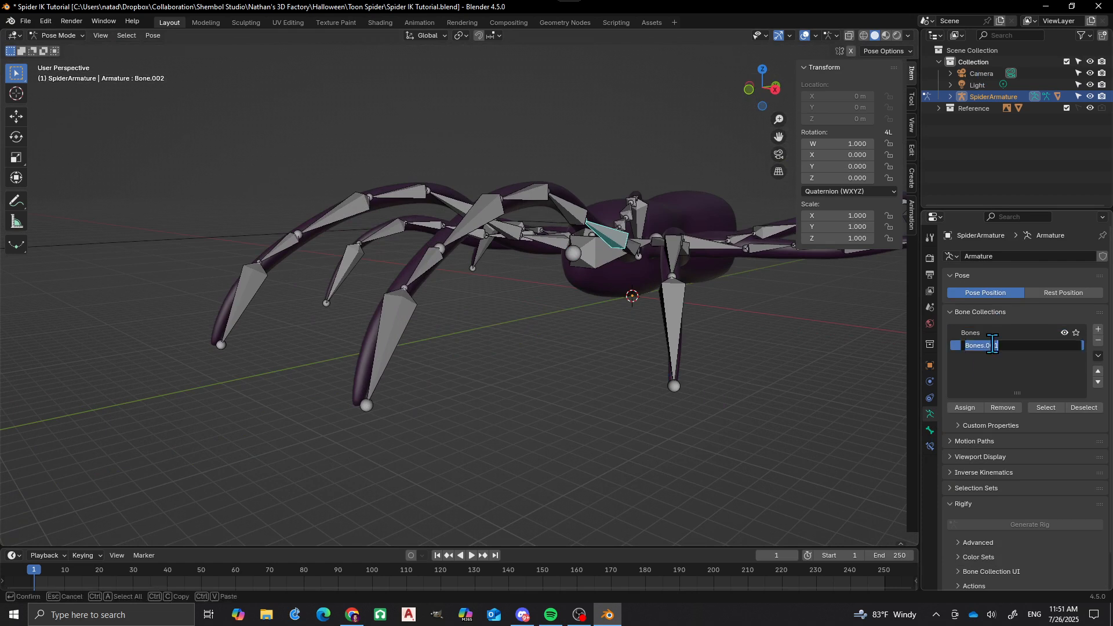
pyautogui.write('IK')
pyautogui.press('Return')
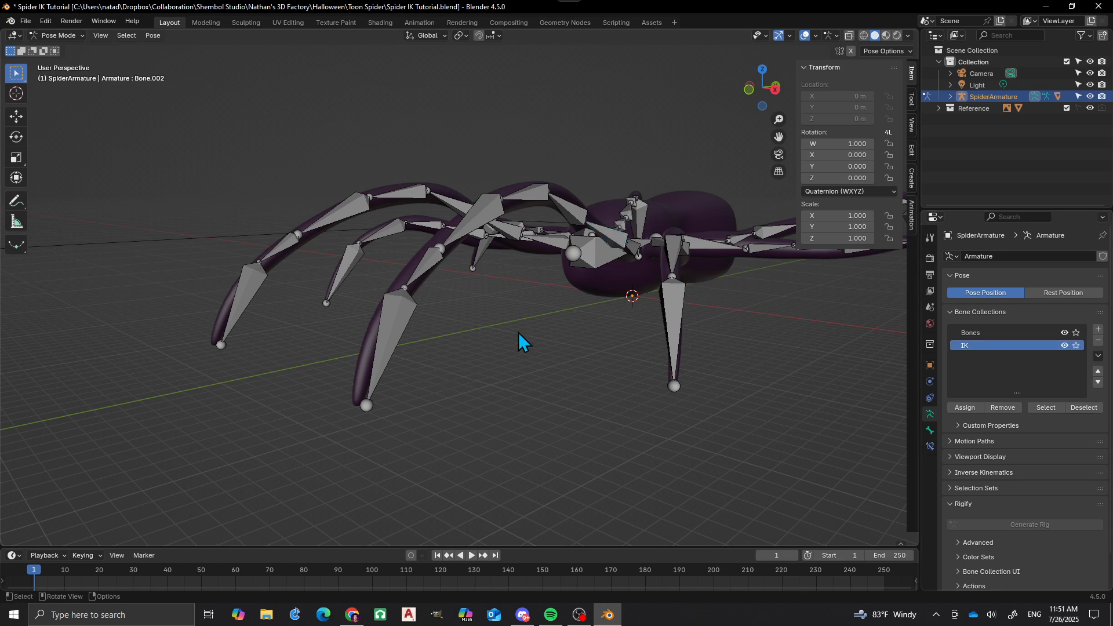
# Switch the armature to Edit Mode and select the tail joint at the tip of the front leg
pyautogui.moveTo(518, 332); pyautogui.dragTo(443, 308, button='middle')
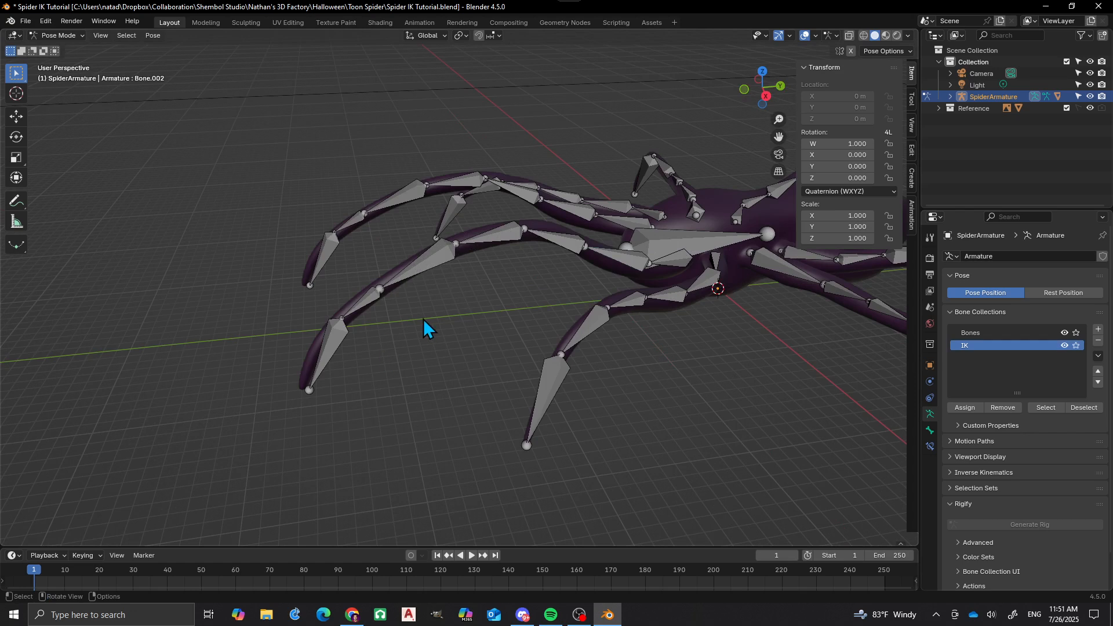
pyautogui.click(438, 262)
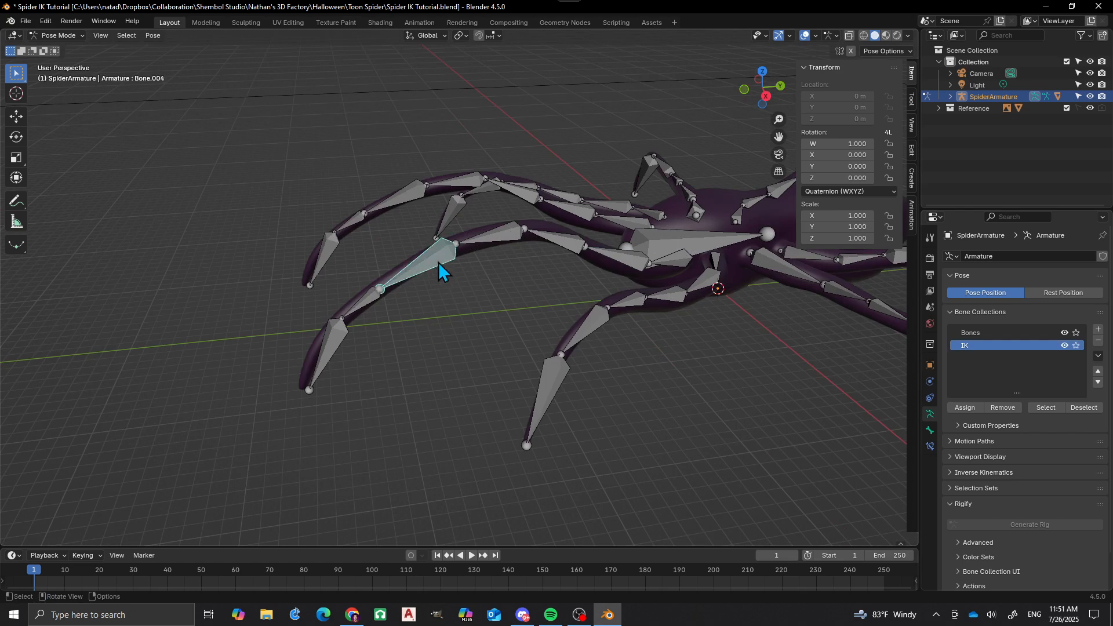
pyautogui.press('Tab')
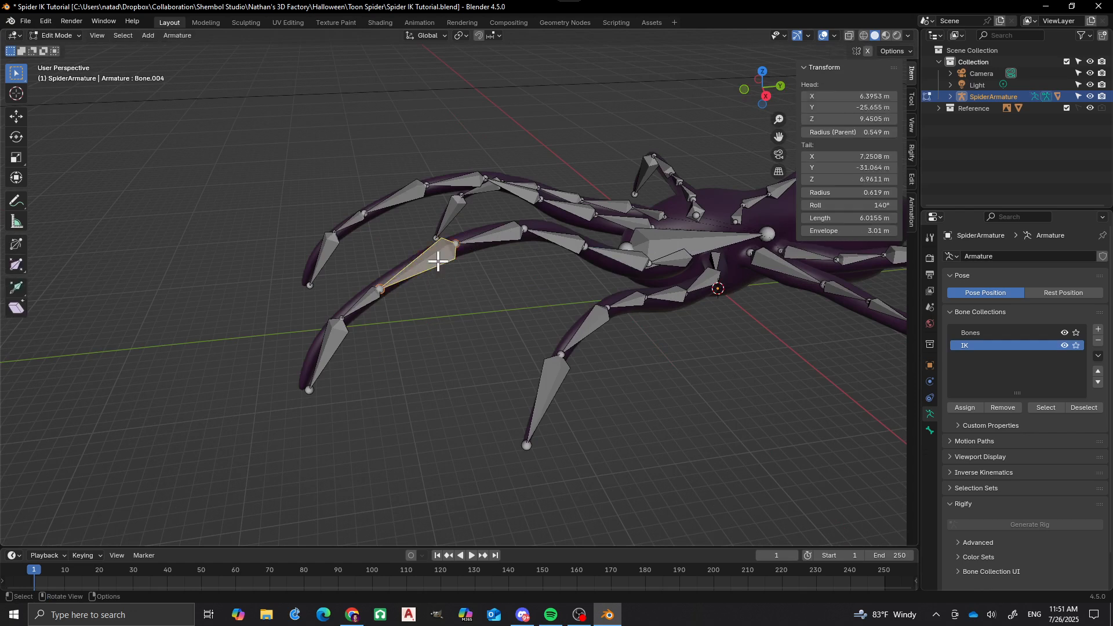
pyautogui.click(310, 396)
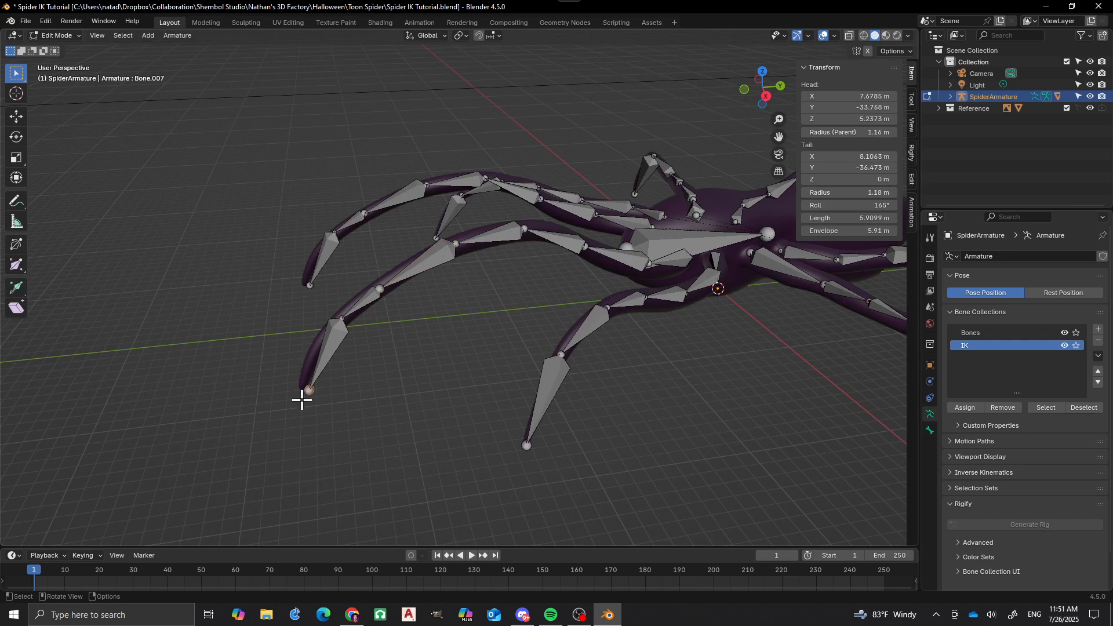
pyautogui.moveTo(399, 369); pyautogui.dragTo(381, 333, button='middle')
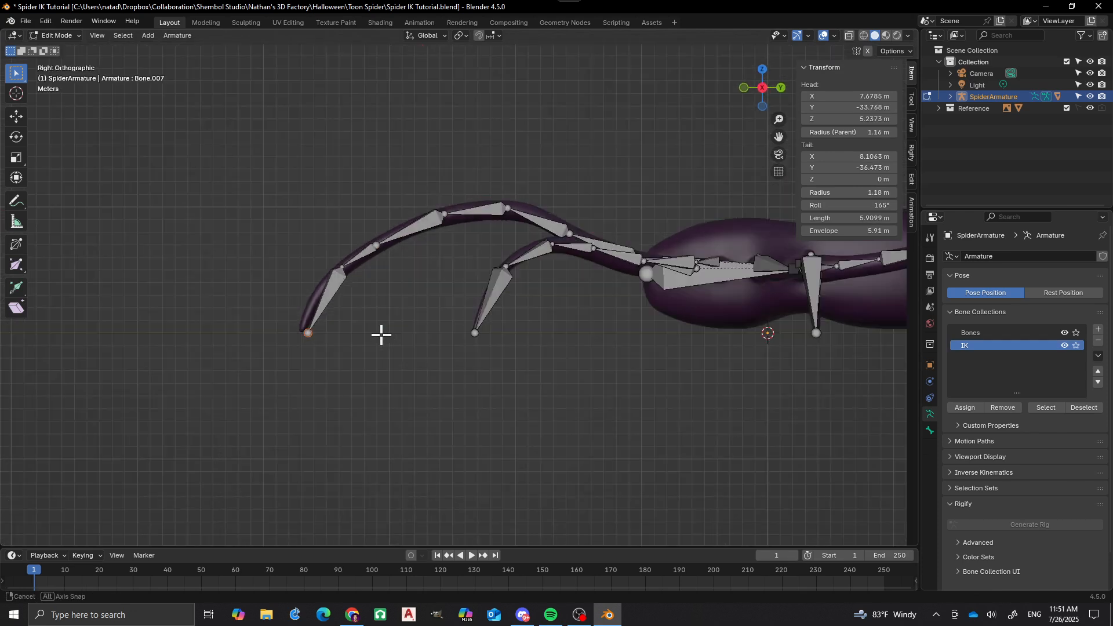
pyautogui.keyDown('shift'); pyautogui.moveTo(296, 331); pyautogui.dragTo(392, 321, button='middle'); pyautogui.keyUp('shift')
pyautogui.scroll(3, 392, 319)
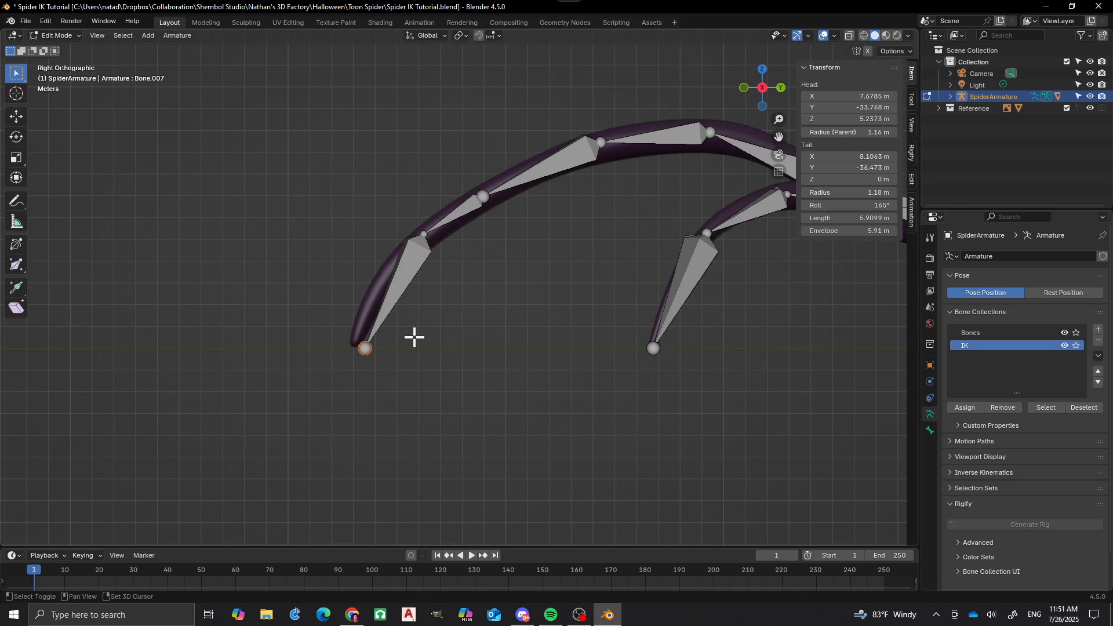
pyautogui.hotkey('shift', 'a')
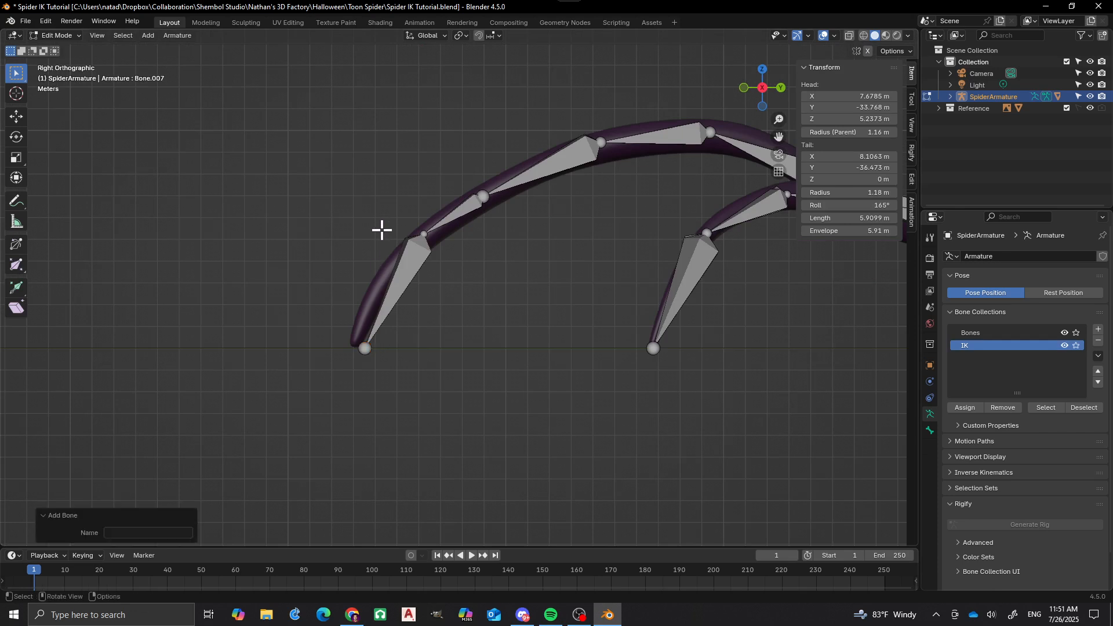
pyautogui.scroll(2, 364, 363)
pyautogui.moveTo(364, 364); pyautogui.dragTo(505, 375, button='middle')
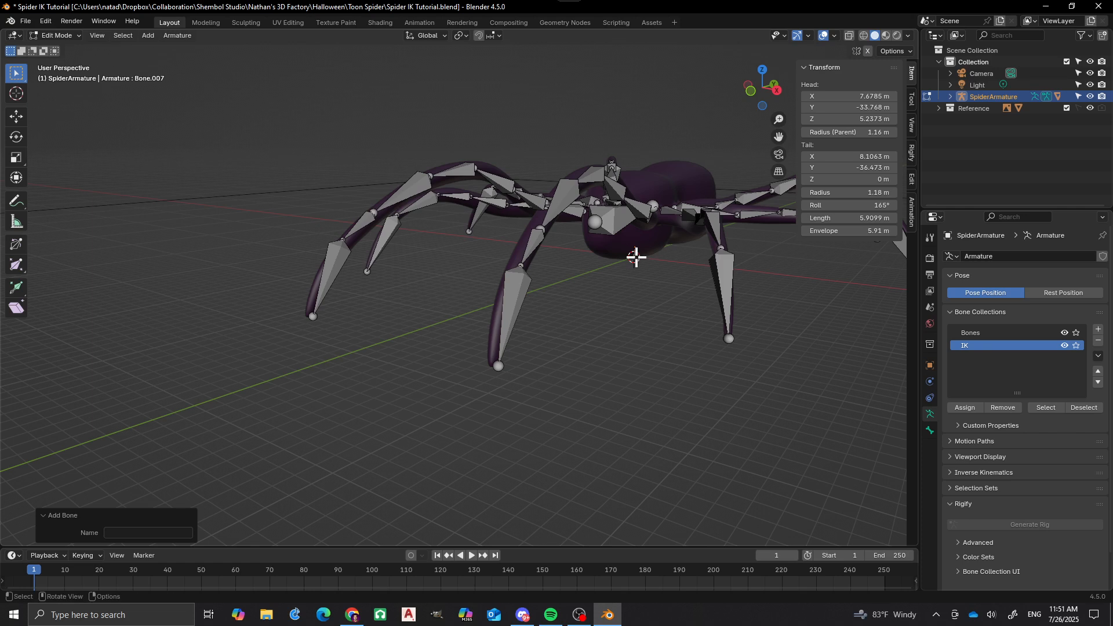
pyautogui.press('ctrl')
pyautogui.hotkey('ctrl', 'z')
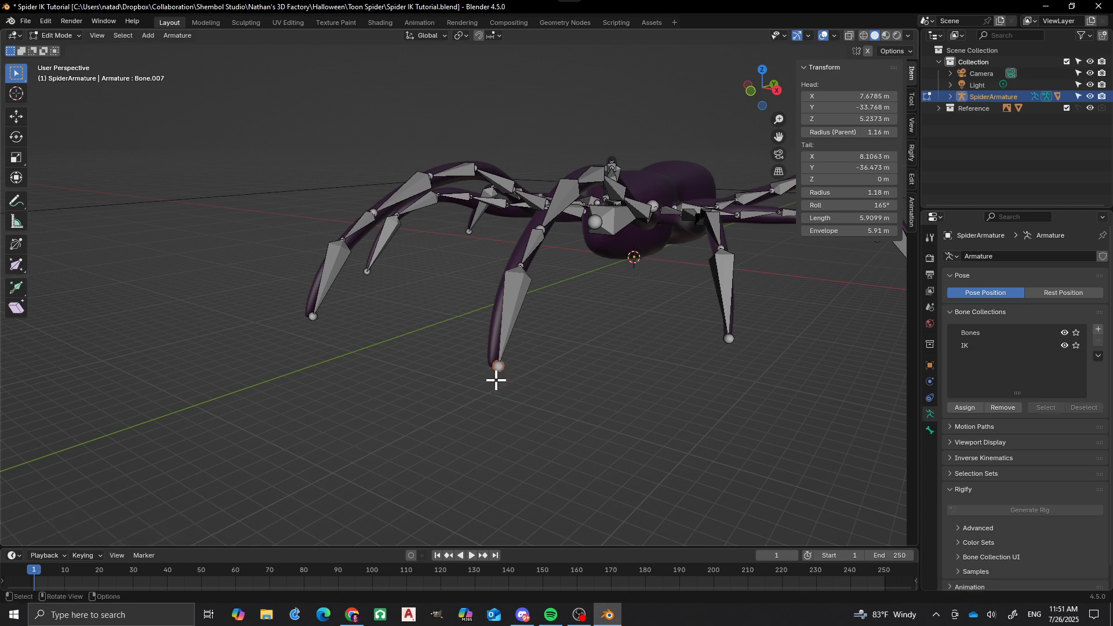
pyautogui.hotkey('shift', 'a')
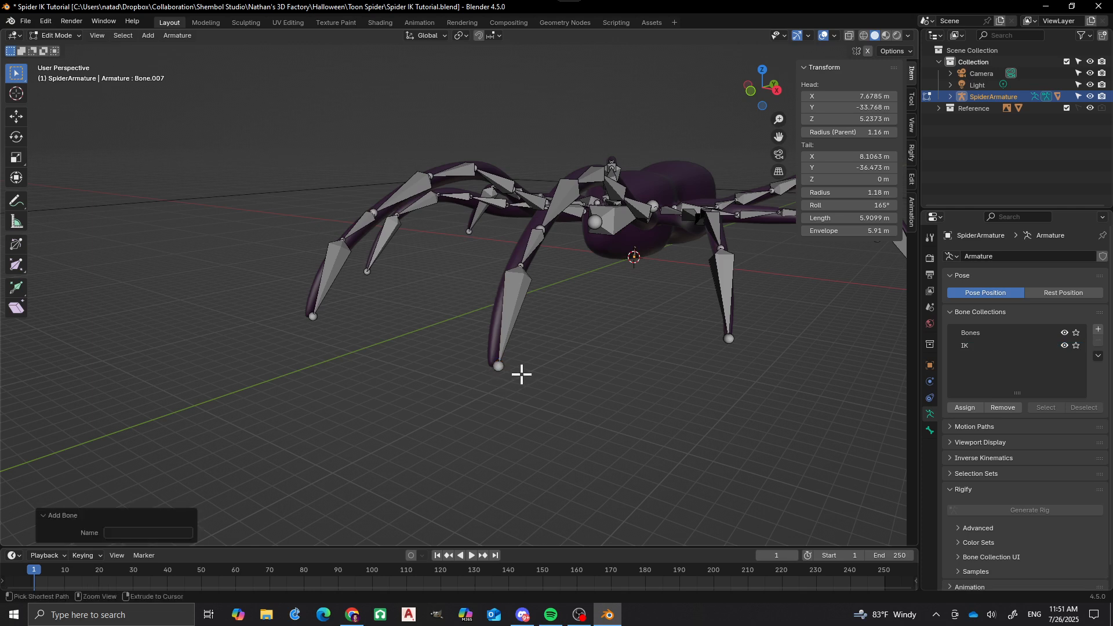
pyautogui.hotkey('ctrl', 'z')
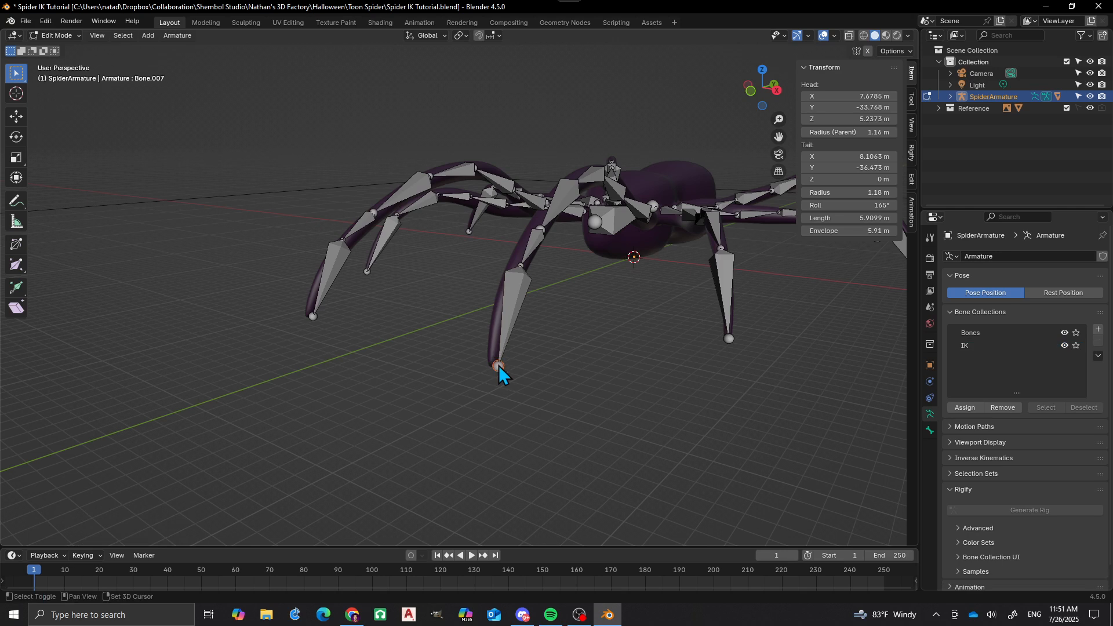
# Snap the 3D cursor to the selected front leg tip and add a new bone there
pyautogui.hotkey('shift', 's')
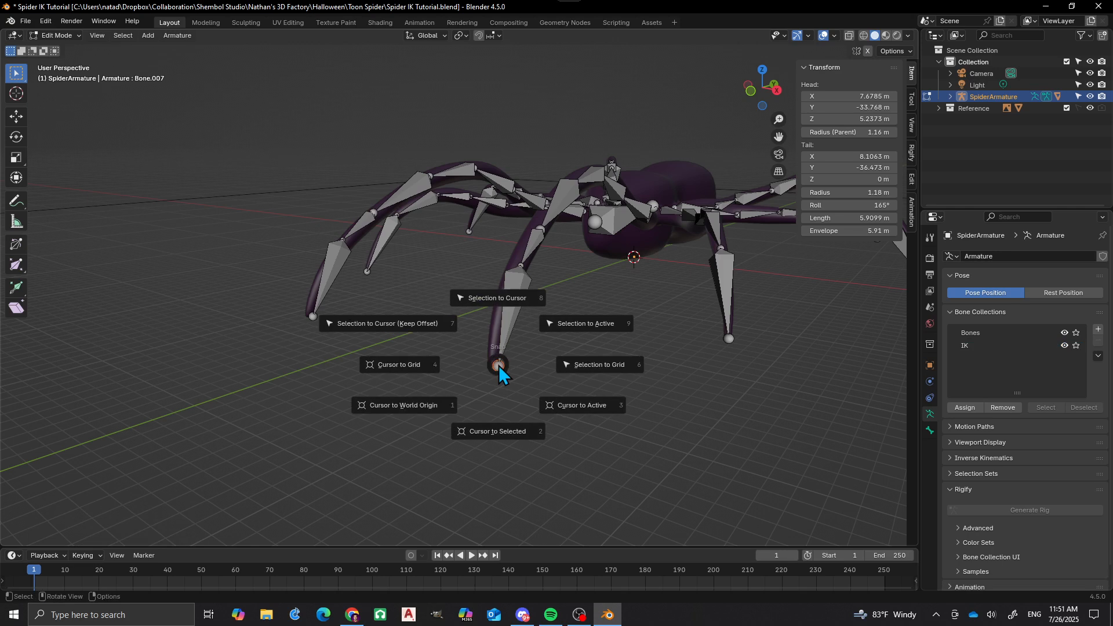
pyautogui.click(502, 434)
pyautogui.moveTo(552, 415); pyautogui.dragTo(519, 417, button='middle')
pyautogui.hotkey('shift', 'a')
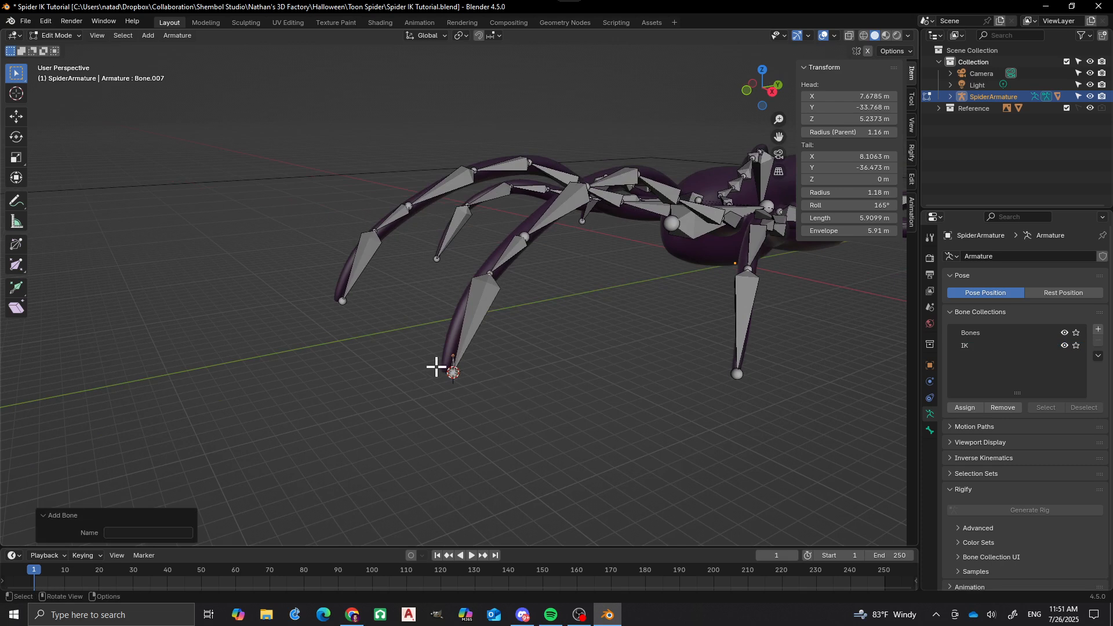
# Try to move the new bone at the front leg tip into the IK bone collection
pyautogui.moveTo(452, 380); pyautogui.dragTo(539, 329, button='middle')
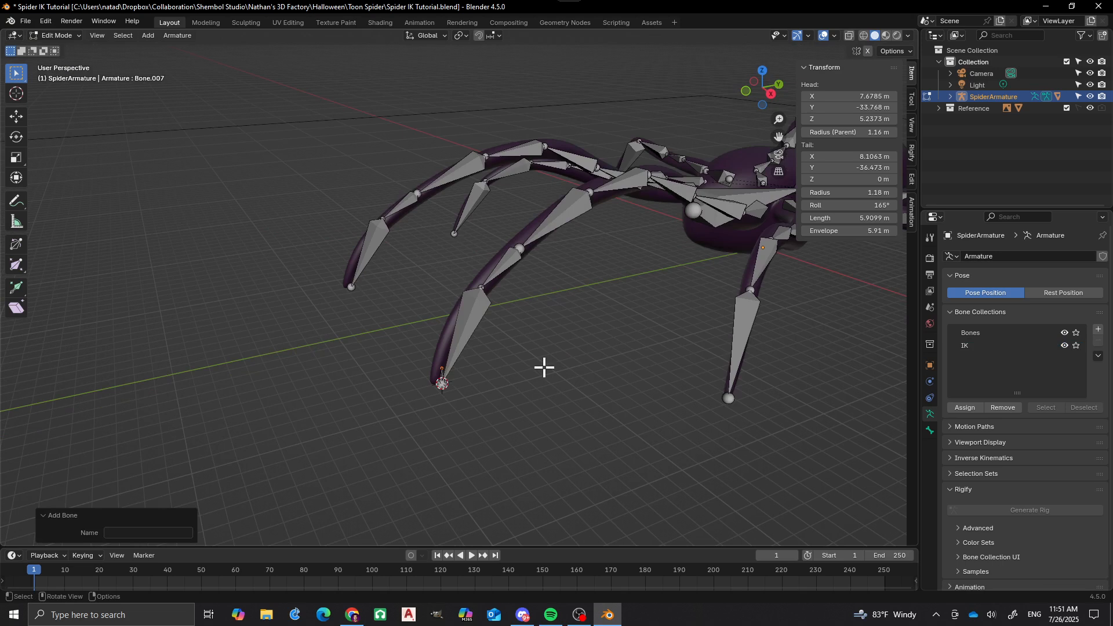
pyautogui.hotkey('shift', 'm')
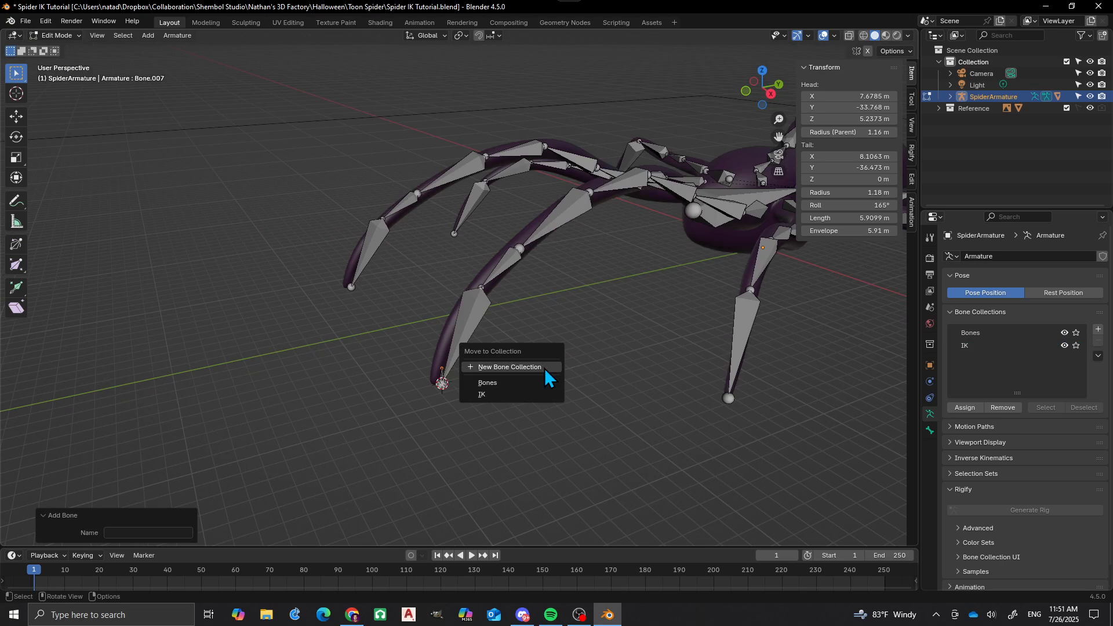
pyautogui.click(496, 396)
pyautogui.moveTo(607, 238); pyautogui.dragTo(569, 251, button='middle')
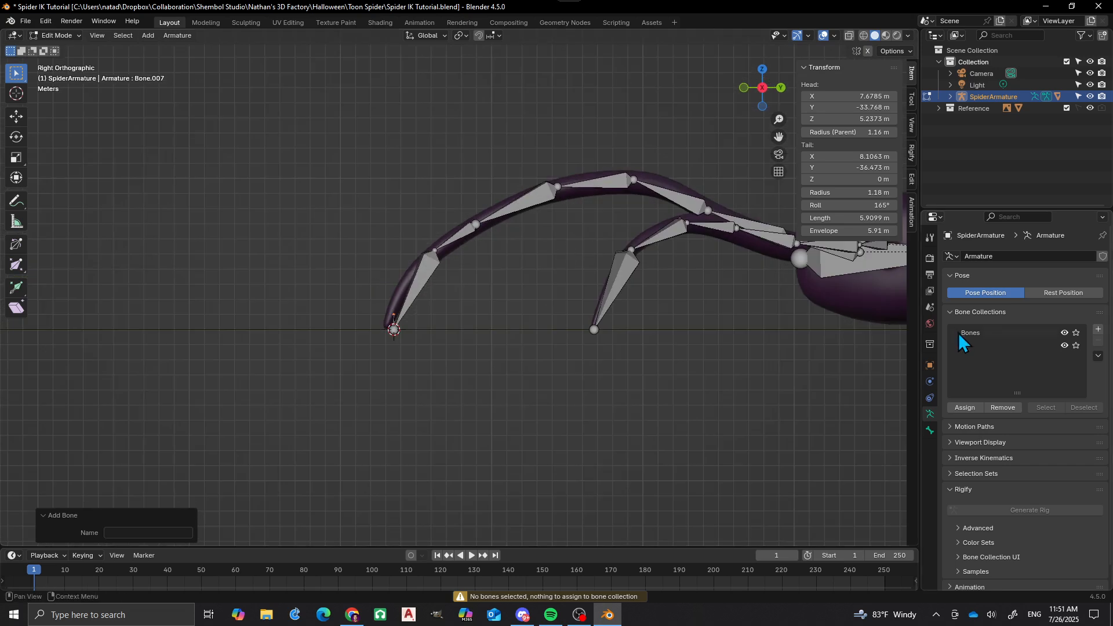
# Make the IK bone collection active, and add a new bone at the front leg's highest joint using the snapped 3D cursor
pyautogui.click(967, 345)
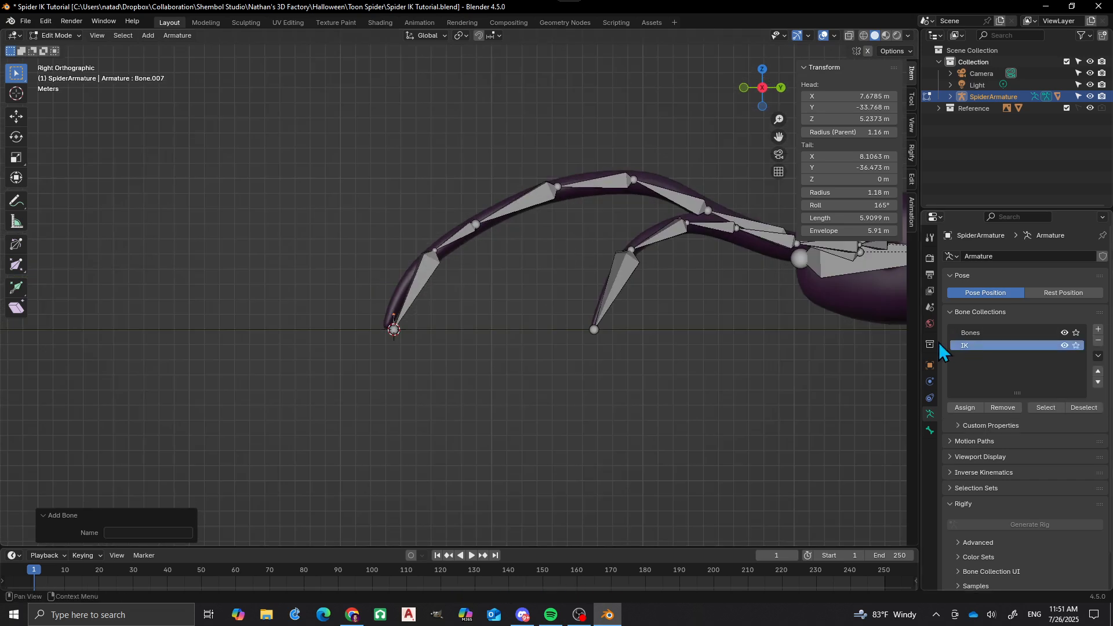
pyautogui.keyDown('shift'); pyautogui.moveTo(652, 238); pyautogui.dragTo(629, 271, button='middle'); pyautogui.keyUp('shift')
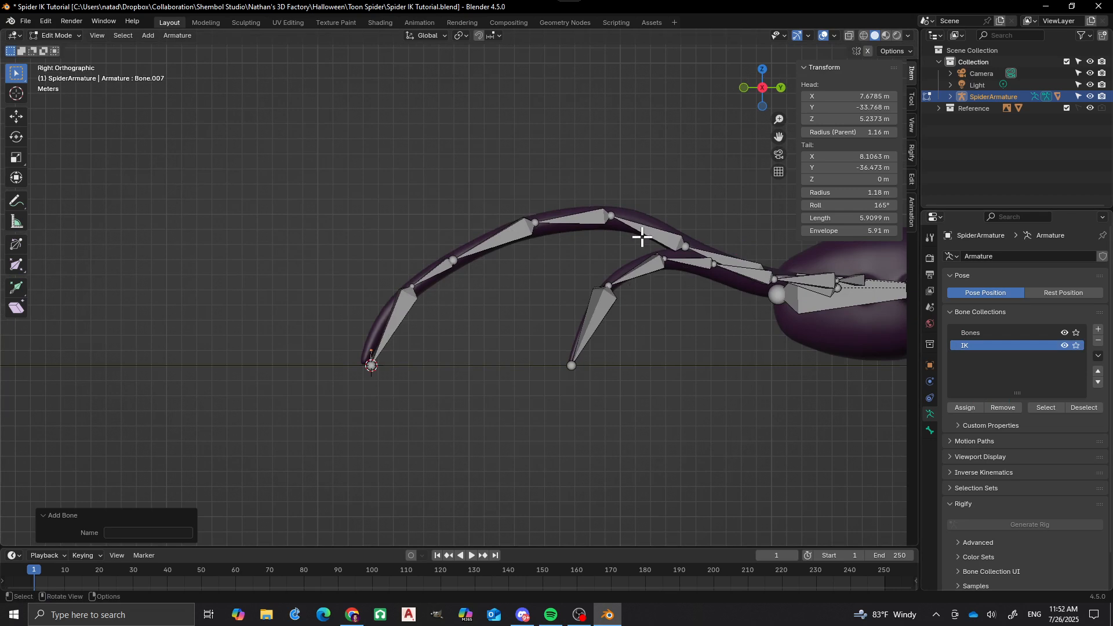
pyautogui.scroll(4, 644, 236)
pyautogui.keyDown('shift'); pyautogui.moveTo(616, 224); pyautogui.dragTo(470, 251, button='middle'); pyautogui.keyUp('shift')
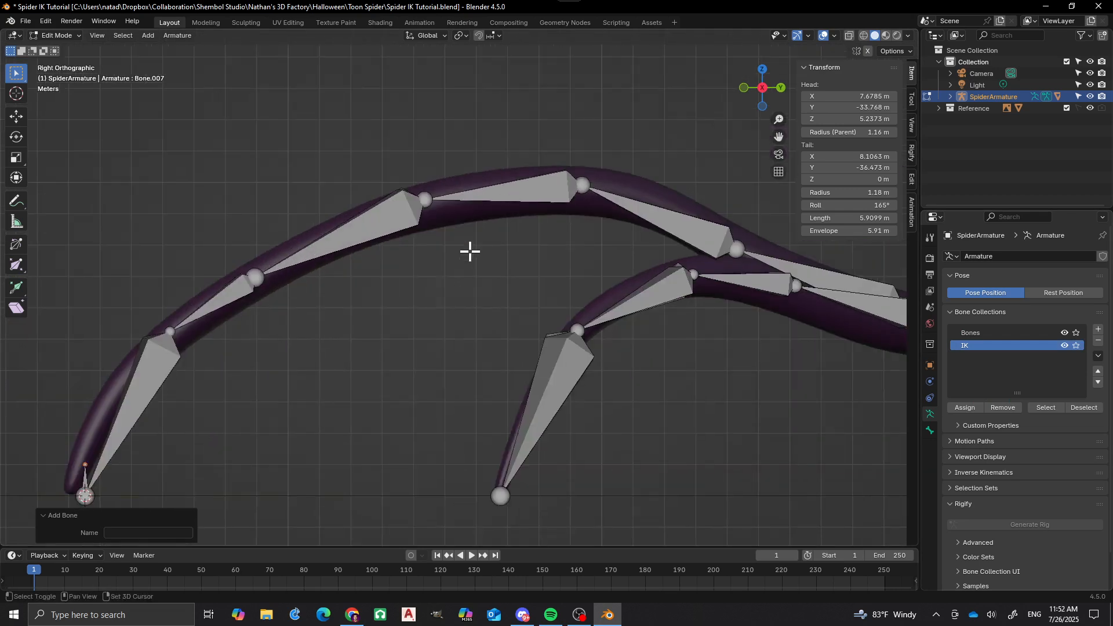
pyautogui.click(584, 184)
pyautogui.hotkey('shift', 's')
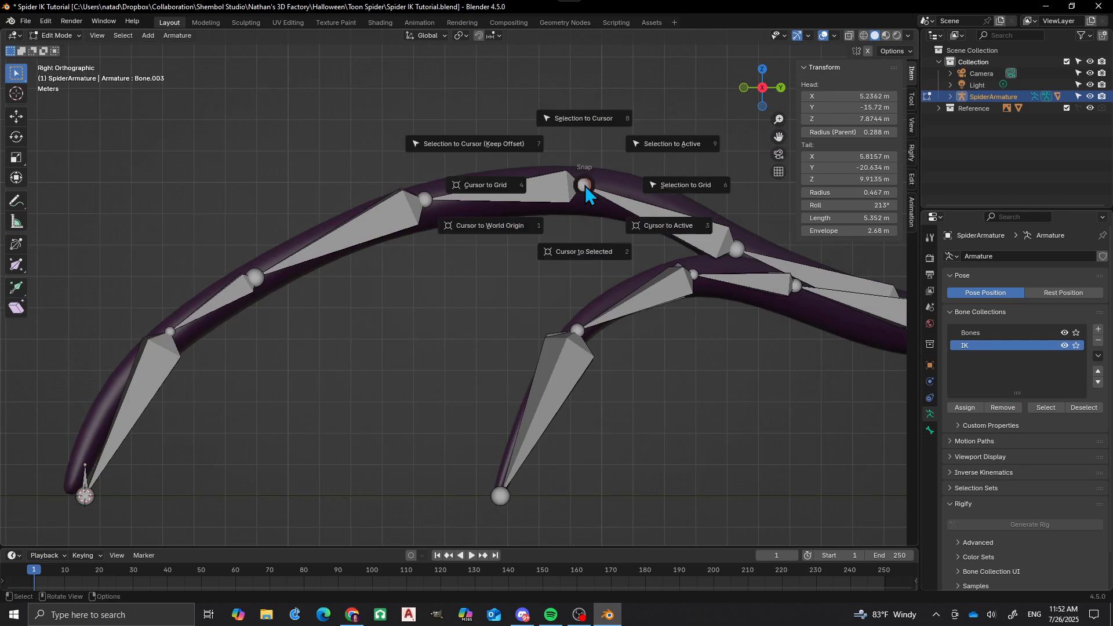
pyautogui.click(585, 250)
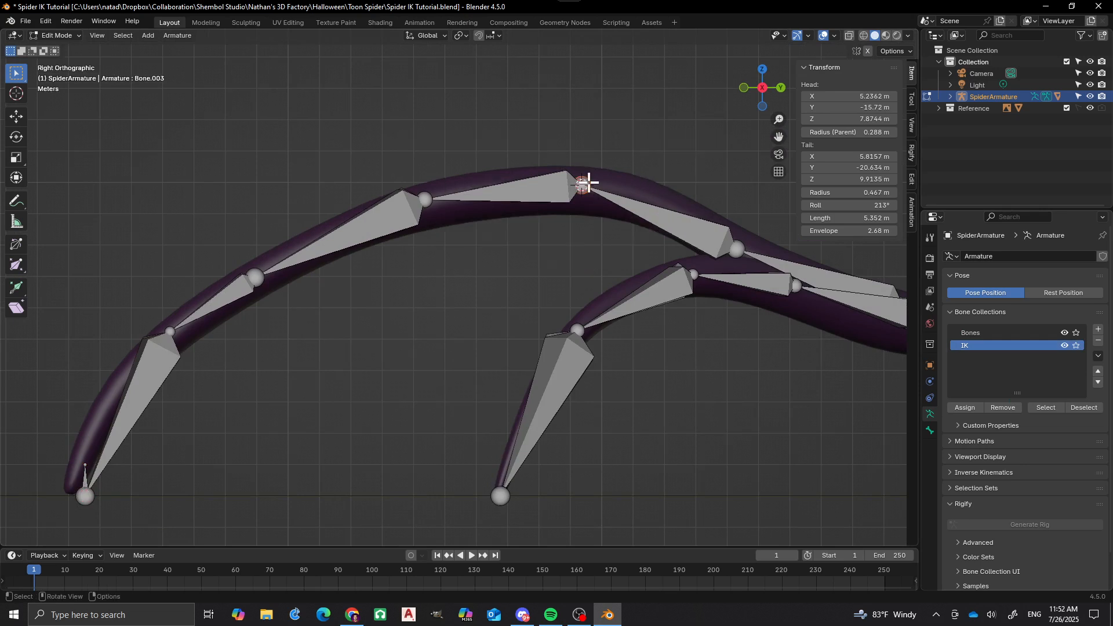
pyautogui.hotkey('shift', 'a')
pyautogui.click(584, 165)
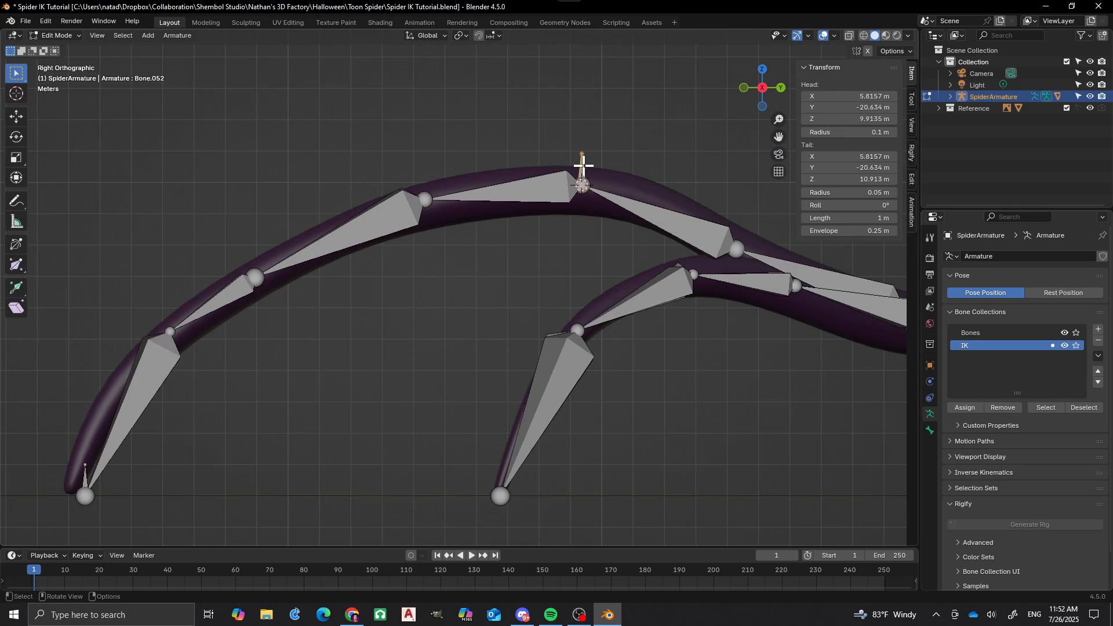
# Open the new bone's relations to check which bone collection it is assigned to
pyautogui.click(930, 431)
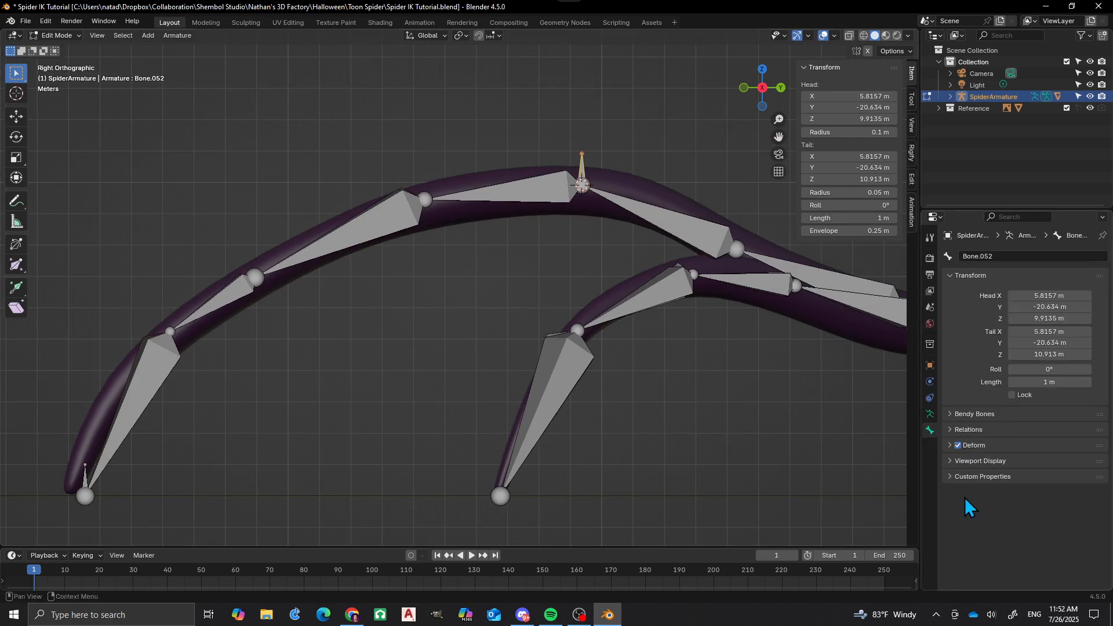
pyautogui.click(951, 430)
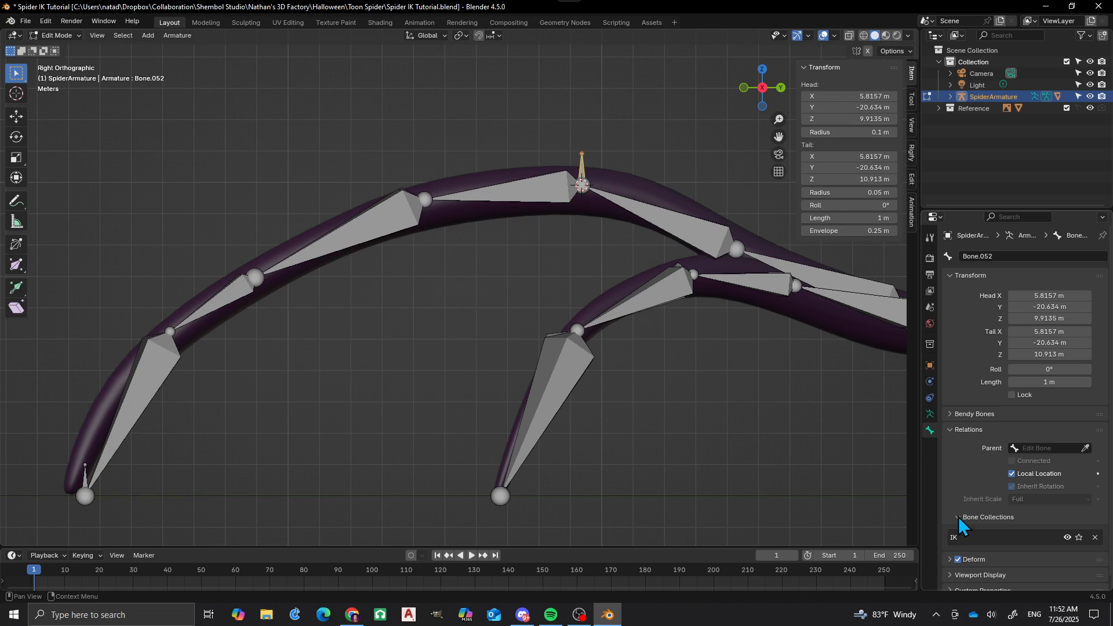
pyautogui.scroll(-1, 965, 483)
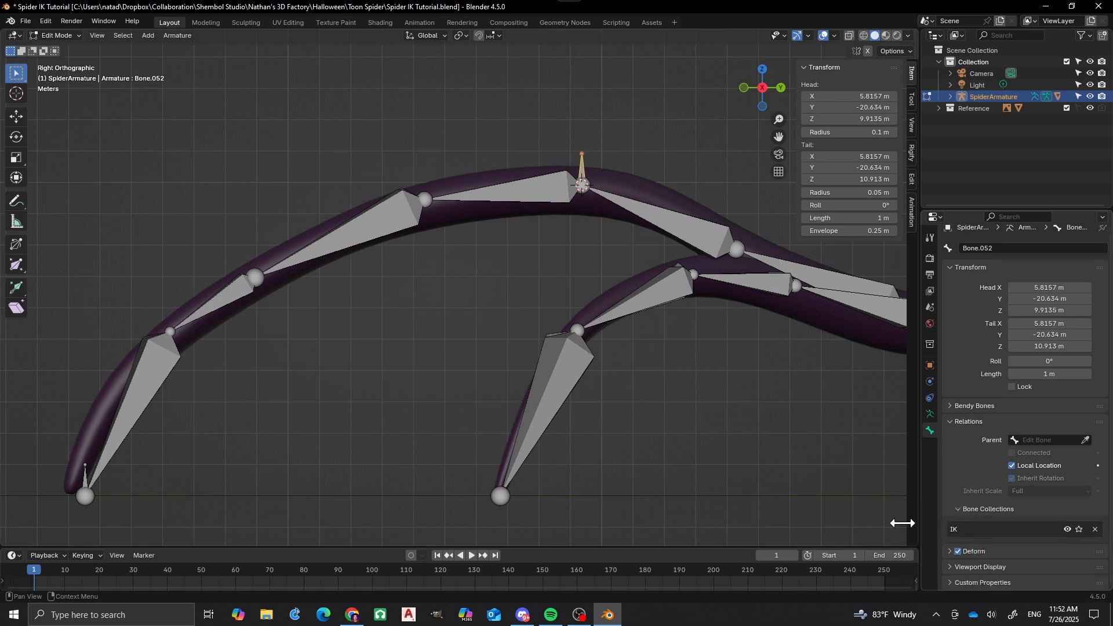
# Snap the 3D cursor to the tip joint of the opposite front leg and add a new bone there
pyautogui.click(444, 318)
pyautogui.moveTo(520, 282); pyautogui.dragTo(460, 323, button='middle')
pyautogui.scroll(4, 568, 355)
pyautogui.moveTo(569, 355); pyautogui.dragTo(544, 345, button='middle')
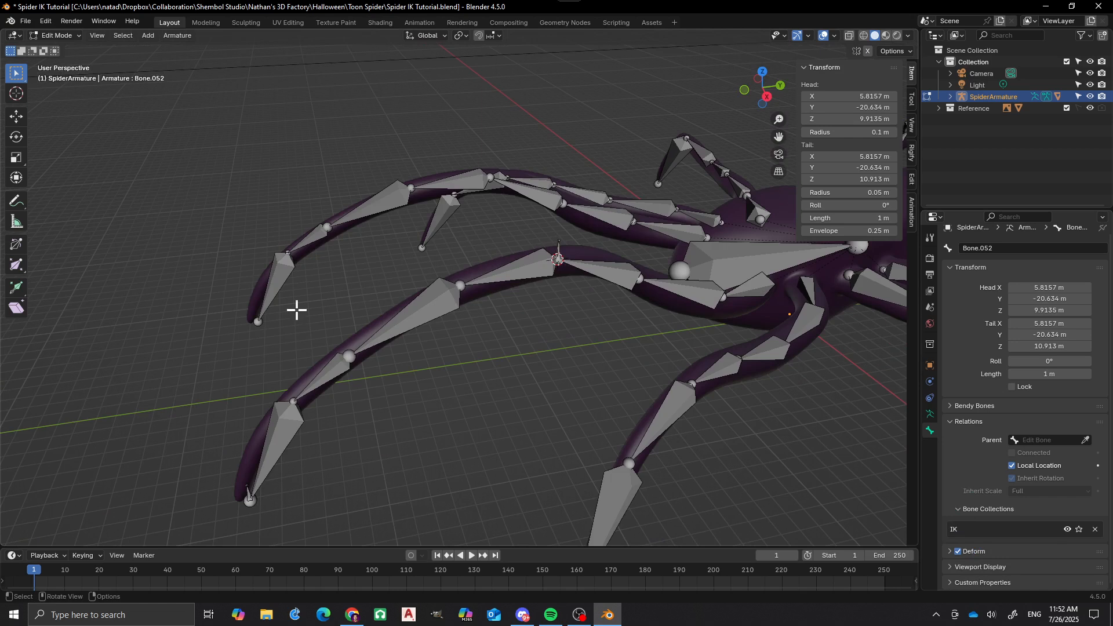
pyautogui.click(257, 321)
pyautogui.hotkey('shift', 's')
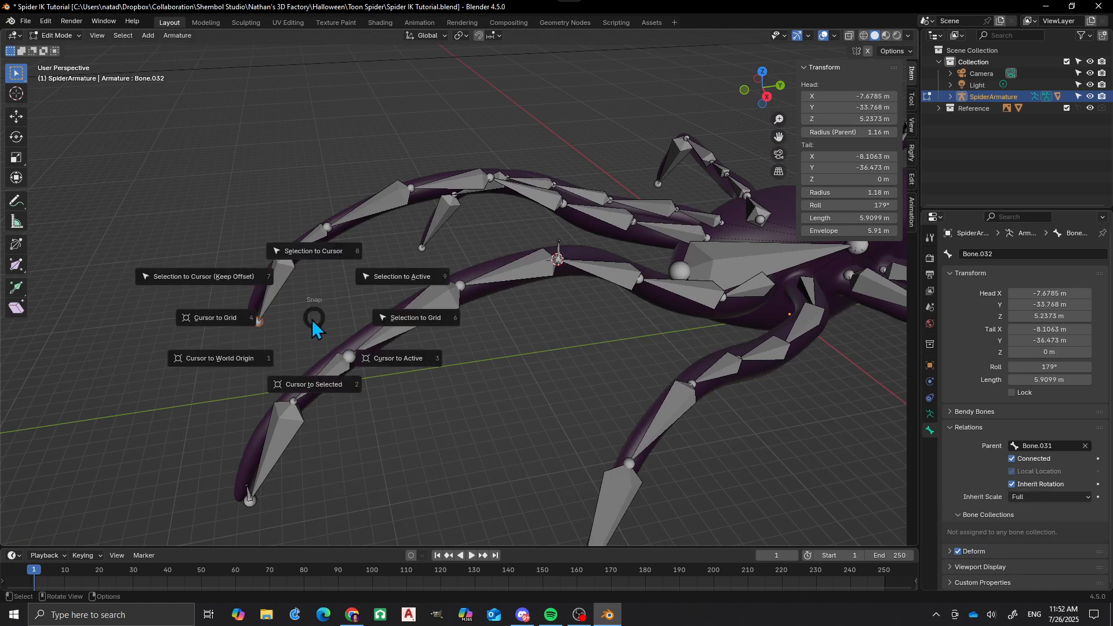
pyautogui.click(308, 384)
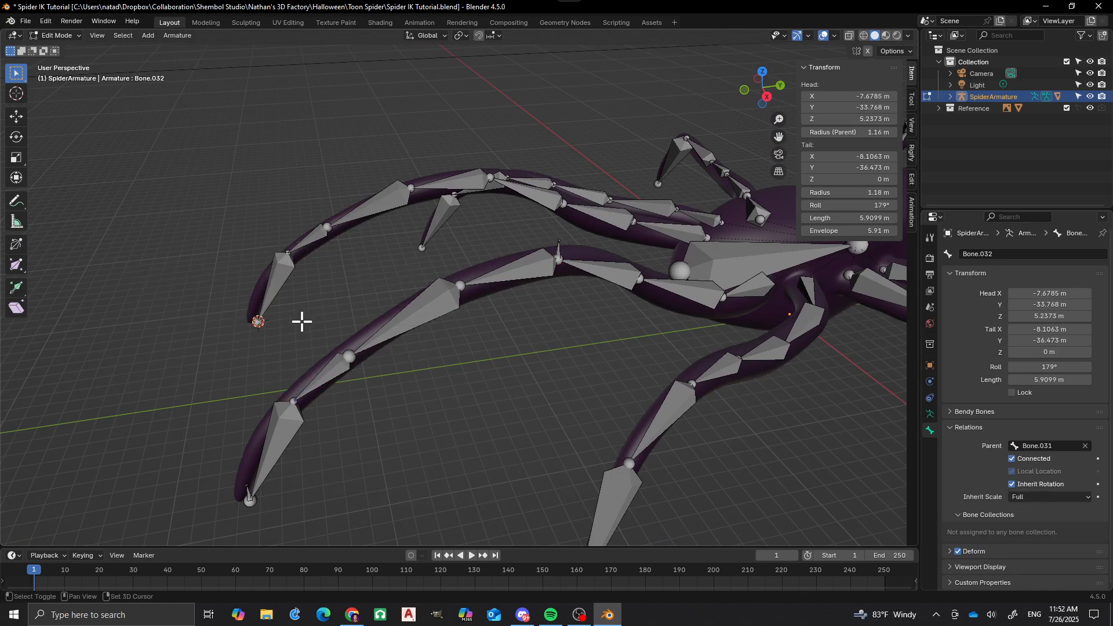
pyautogui.hotkey('shift', 'a')
# Snap the 3D cursor to the highest joint of the opposite front leg and add a new bone there
pyautogui.moveTo(464, 191); pyautogui.dragTo(440, 194, button='middle')
pyautogui.click(522, 210)
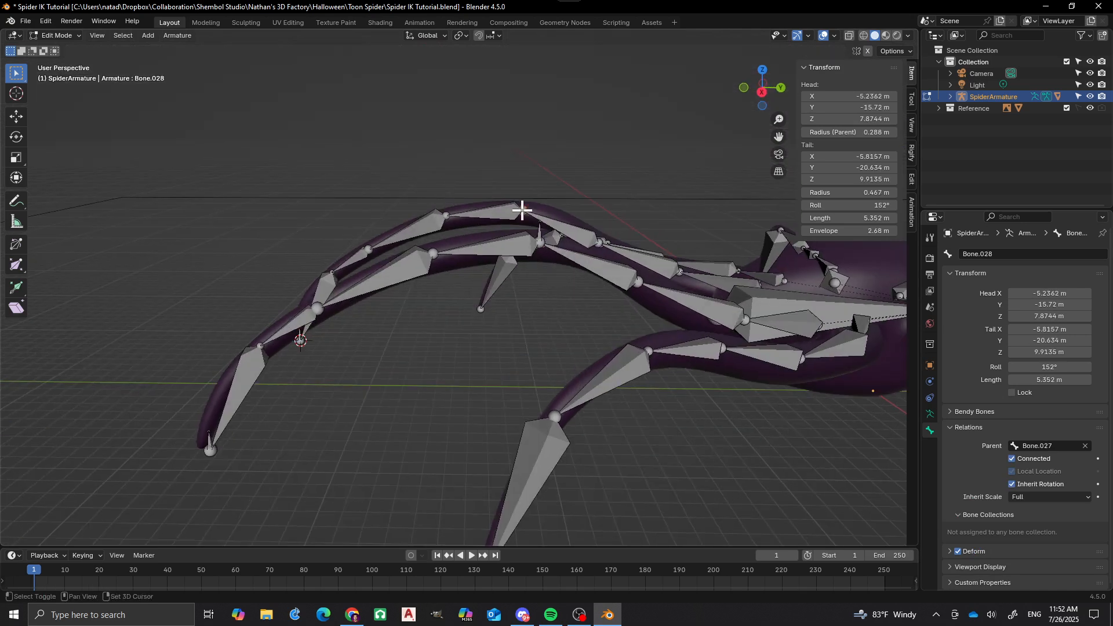
pyautogui.hotkey('shift', 's')
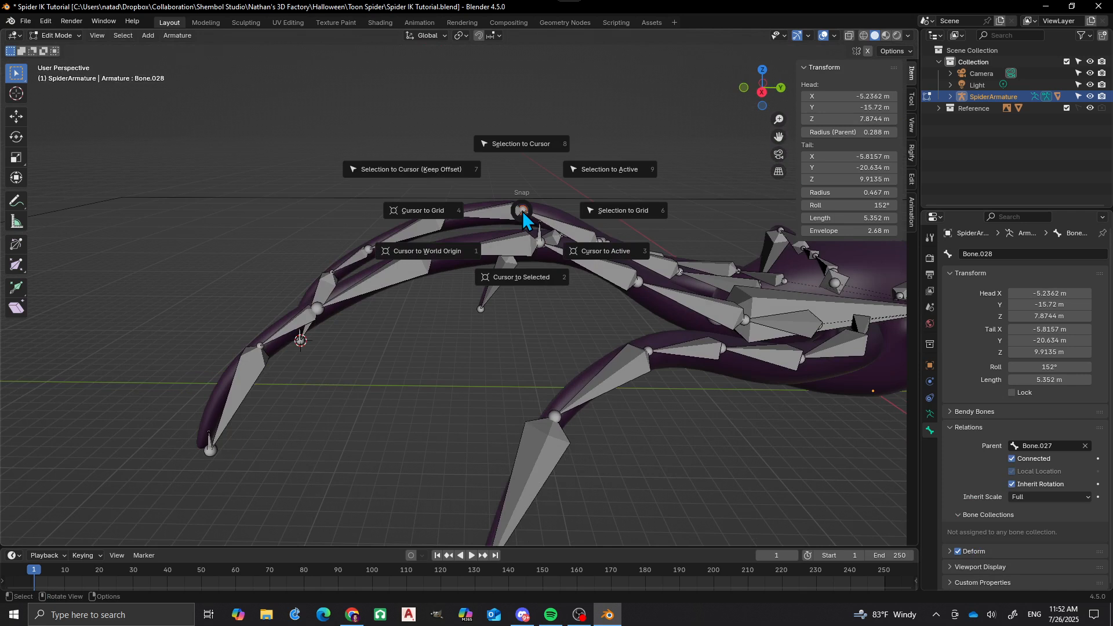
pyautogui.click(521, 277)
pyautogui.hotkey('shift', 'a')
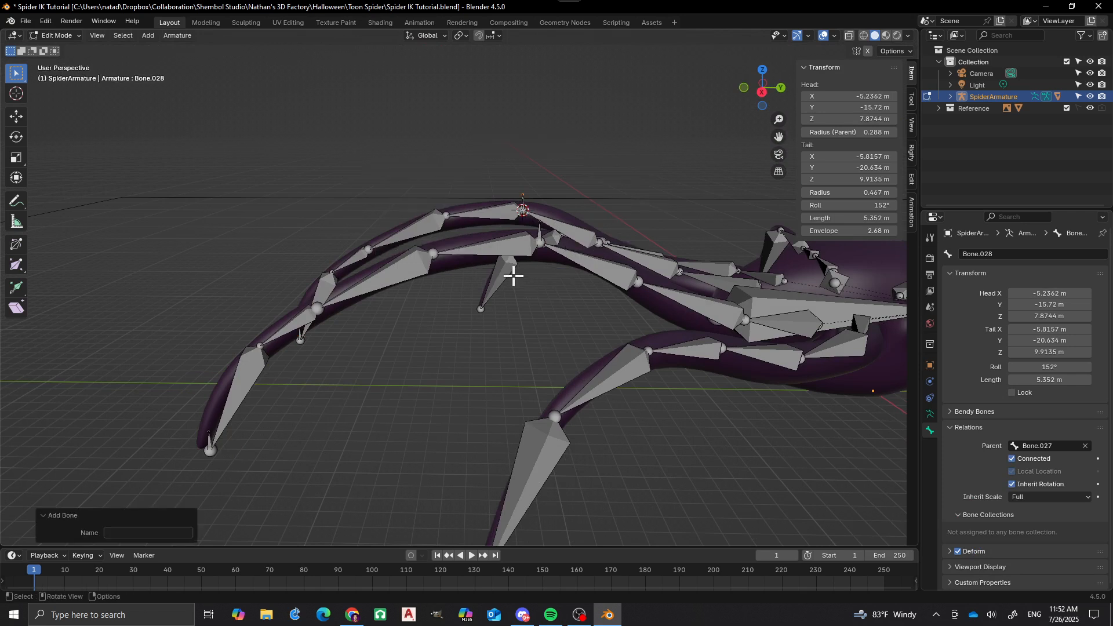
pyautogui.hotkey('ctrl', 'z')
# Snap the 3D cursor to the tip joint of the second leg on the +X side and add a new bone there
pyautogui.moveTo(392, 169); pyautogui.dragTo(404, 271, button='middle')
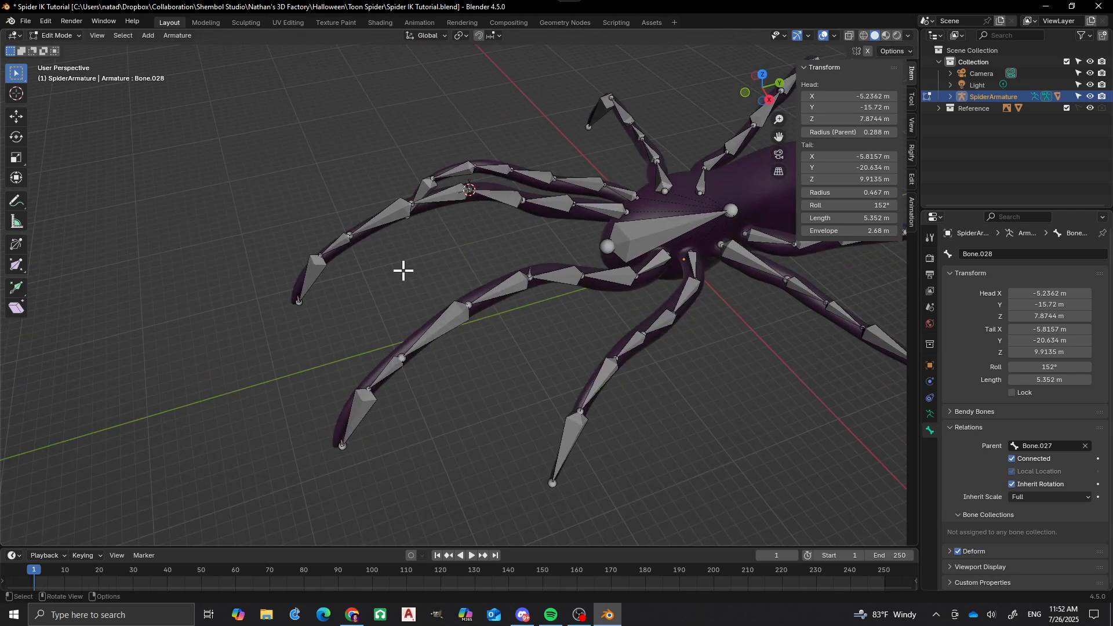
pyautogui.moveTo(550, 320); pyautogui.dragTo(382, 467, button='middle')
pyautogui.click(372, 478)
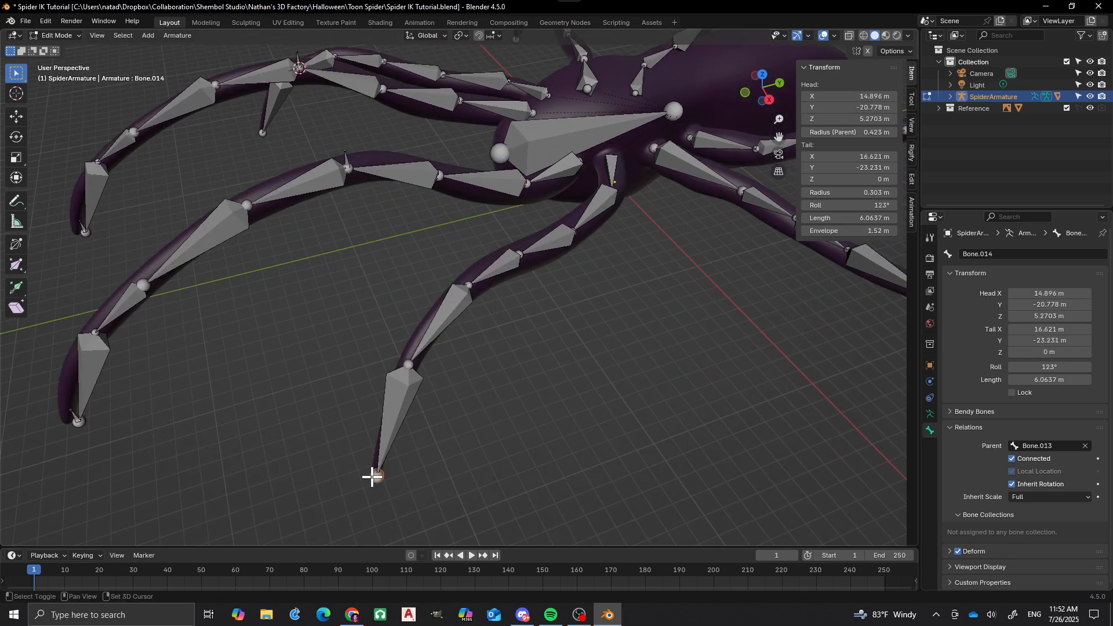
pyautogui.hotkey('shift', 's')
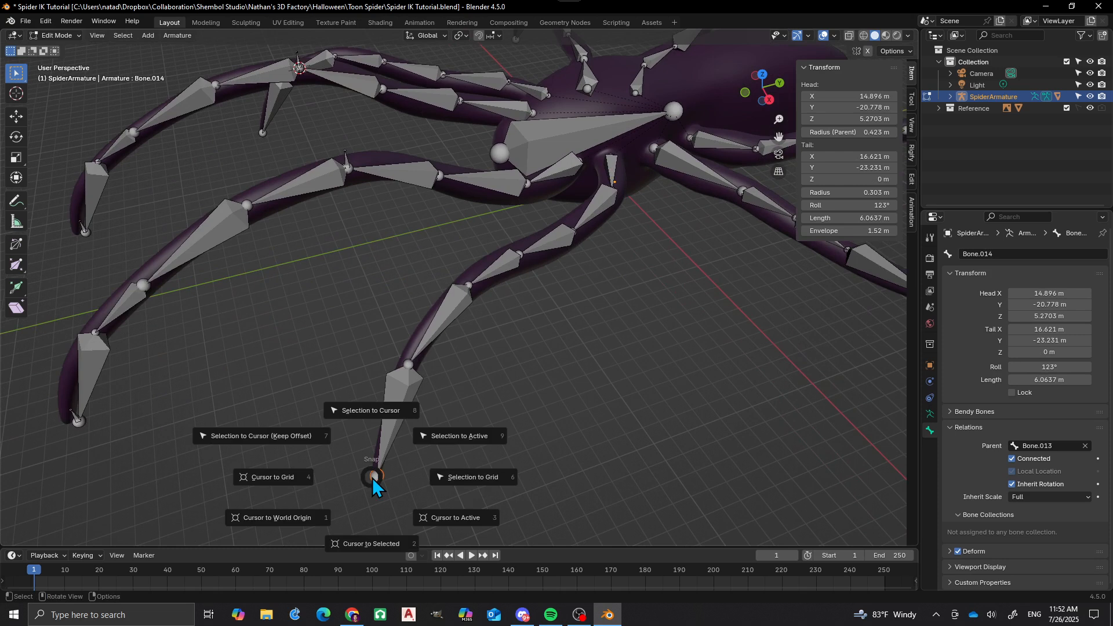
pyautogui.click(373, 542)
pyautogui.hotkey('shift', 'a')
# Snap the 3D cursor to the tip joint of the second leg on the -X side and add a new bone there
pyautogui.moveTo(457, 469); pyautogui.dragTo(400, 397, button='middle')
pyautogui.moveTo(408, 331)
pyautogui.mouseDown(button='middle')
pyautogui.moveTo(420, 347)
pyautogui.moveTo(392, 318)
pyautogui.moveTo(423, 338)
pyautogui.mouseUp(button='middle')
pyautogui.moveTo(263, 328); pyautogui.dragTo(410, 341, button='middle')
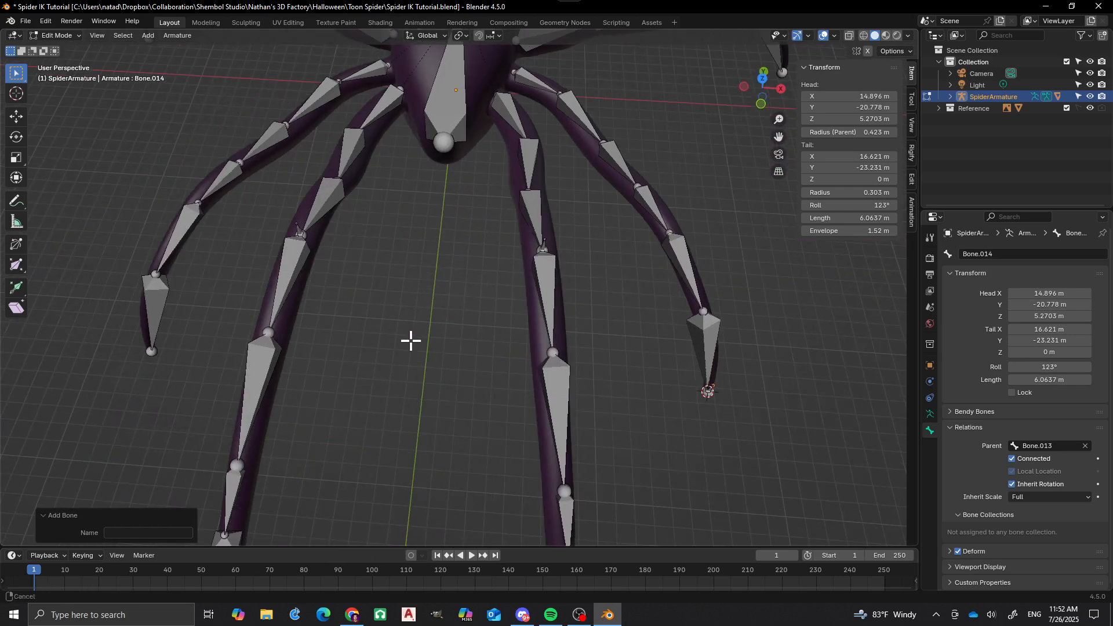
pyautogui.click(153, 351)
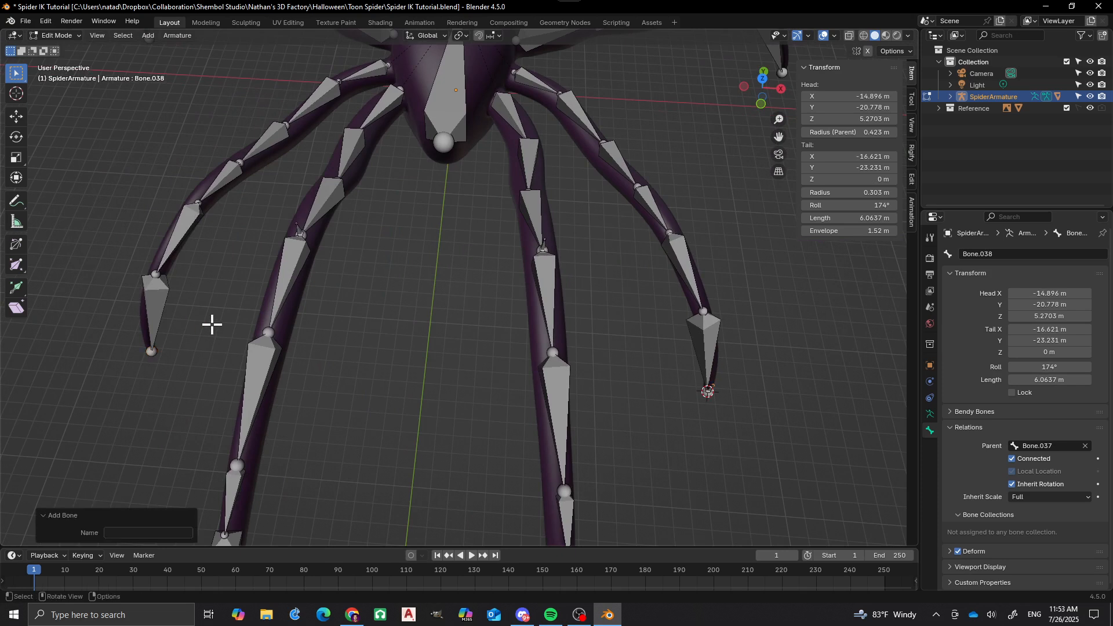
pyautogui.hotkey('shift', 's')
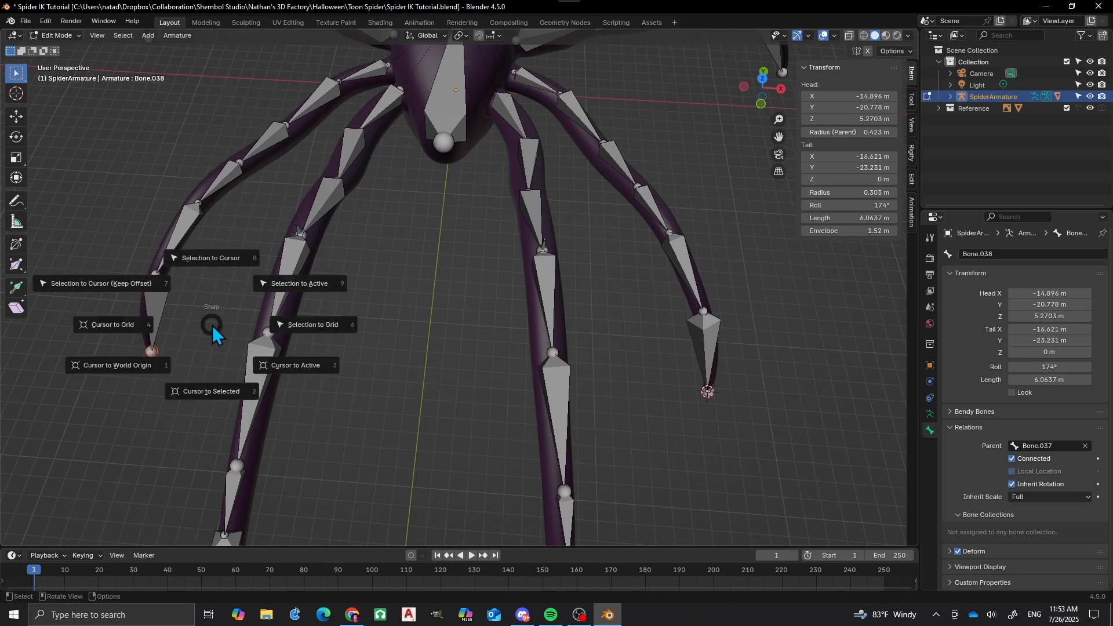
pyautogui.click(206, 391)
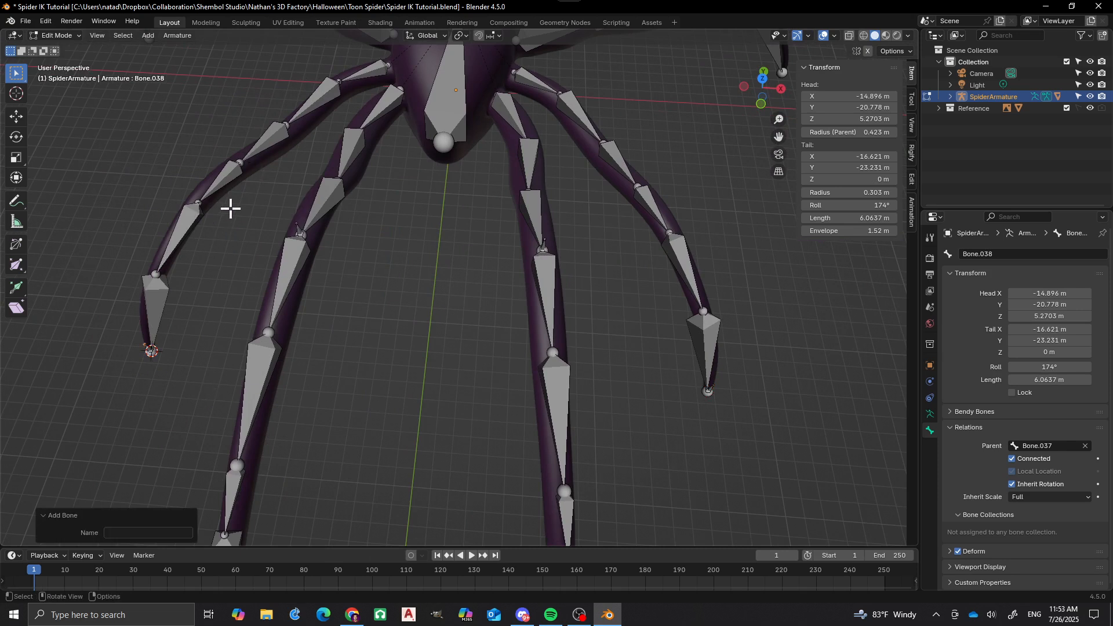
# Snap the 3D cursor to the highest joint of the +X side's second leg and add a new bone there
pyautogui.moveTo(231, 209); pyautogui.dragTo(417, 373, button='middle')
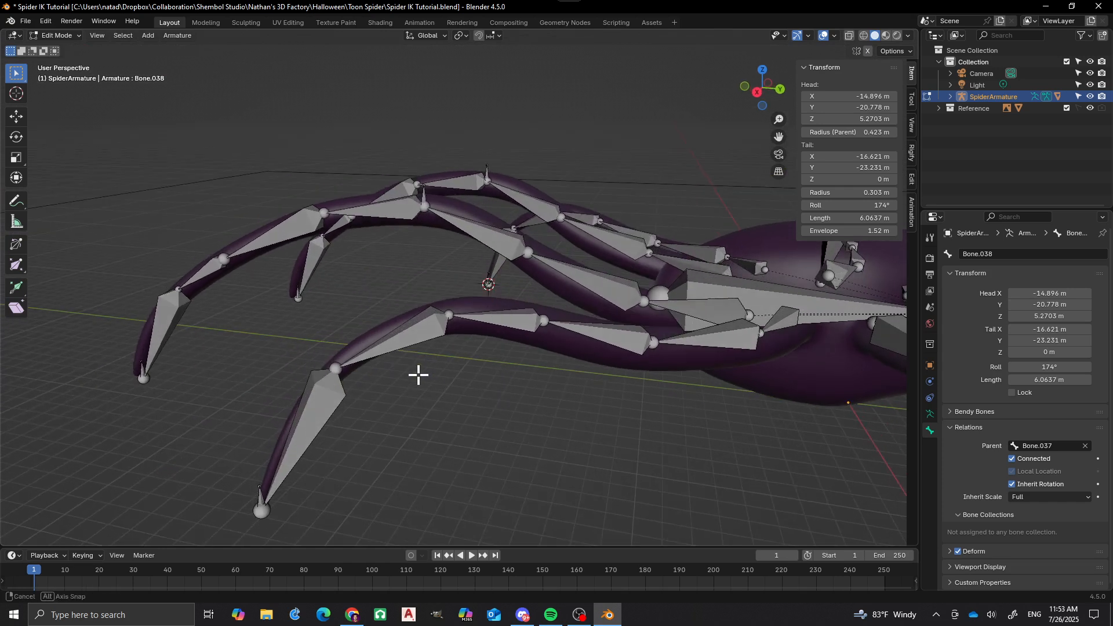
pyautogui.click(450, 315)
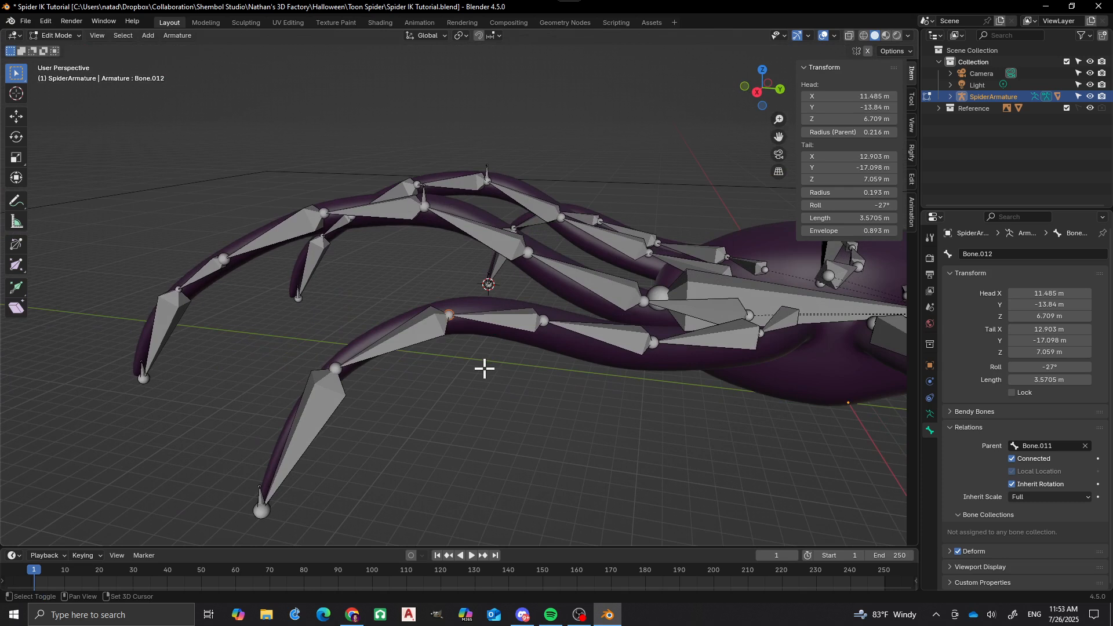
pyautogui.hotkey('shift', 's')
pyautogui.click(479, 431)
# Snap the 3D cursor to the highest joint of the -X side's second leg and add a new bone there
pyautogui.moveTo(415, 426); pyautogui.dragTo(286, 315, button='middle')
pyautogui.scroll(4, 470, 344)
pyautogui.scroll(-5, 413, 352)
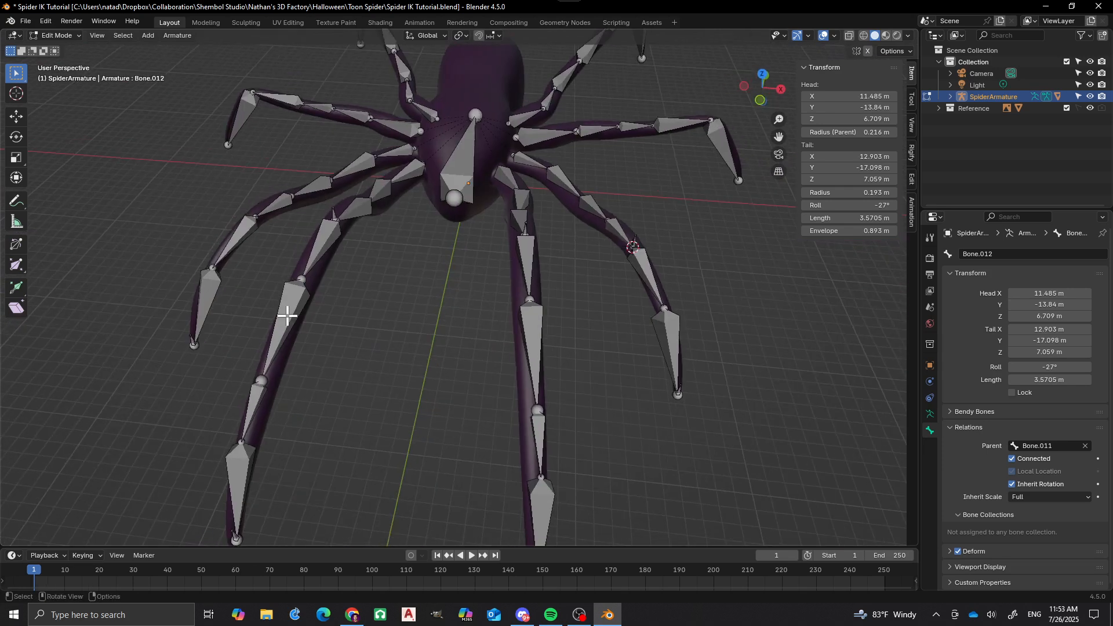
pyautogui.click(256, 221)
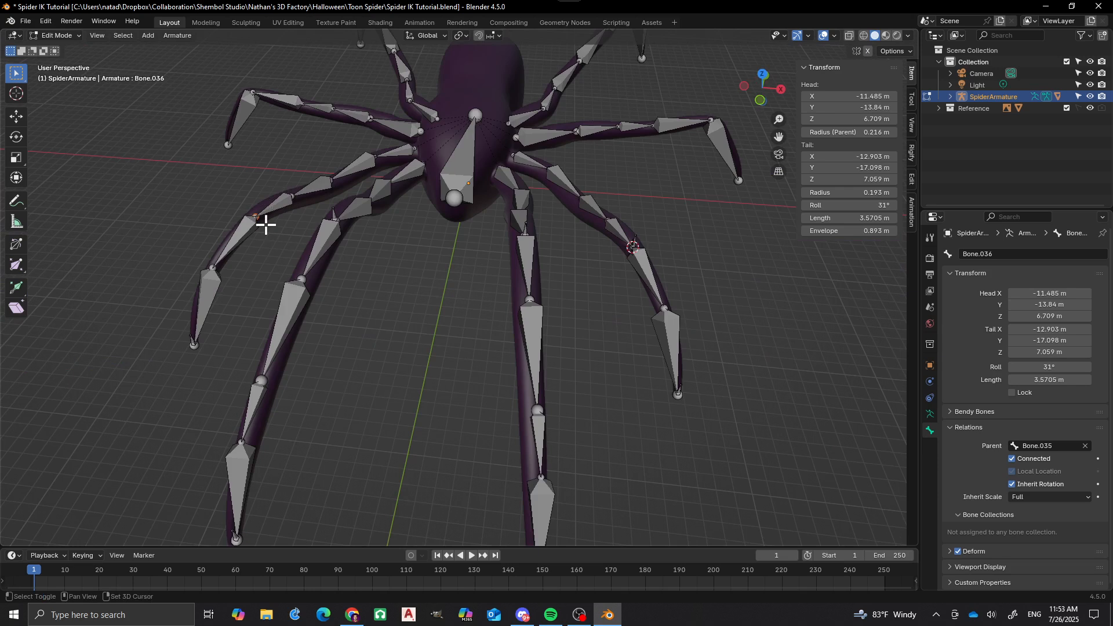
pyautogui.hotkey('shift', 's')
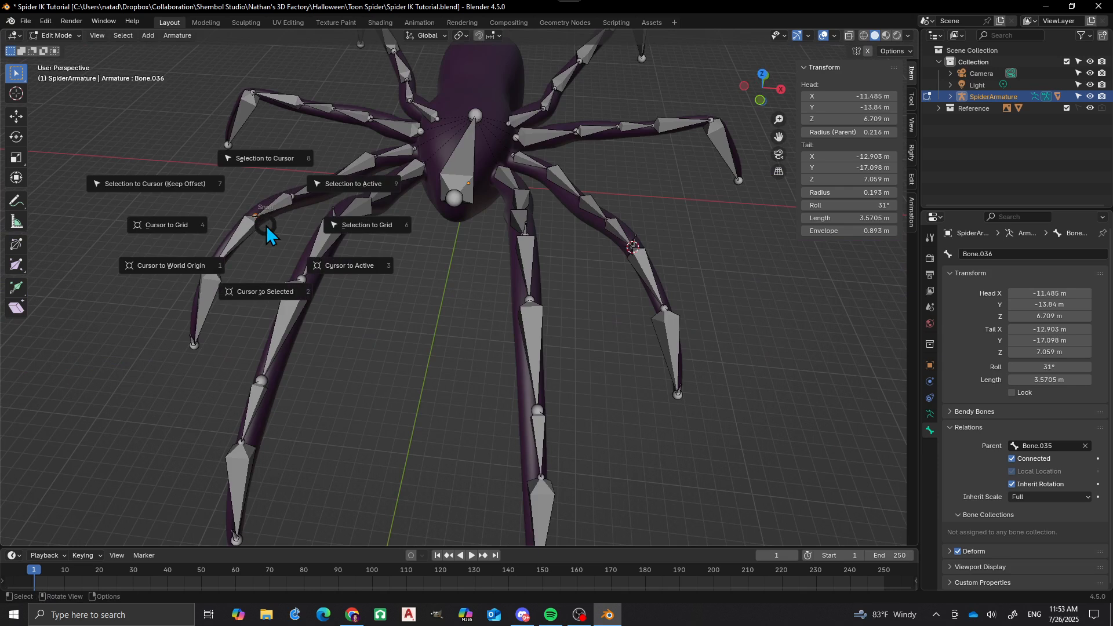
pyautogui.click(260, 295)
pyautogui.hotkey('shift', 'a')
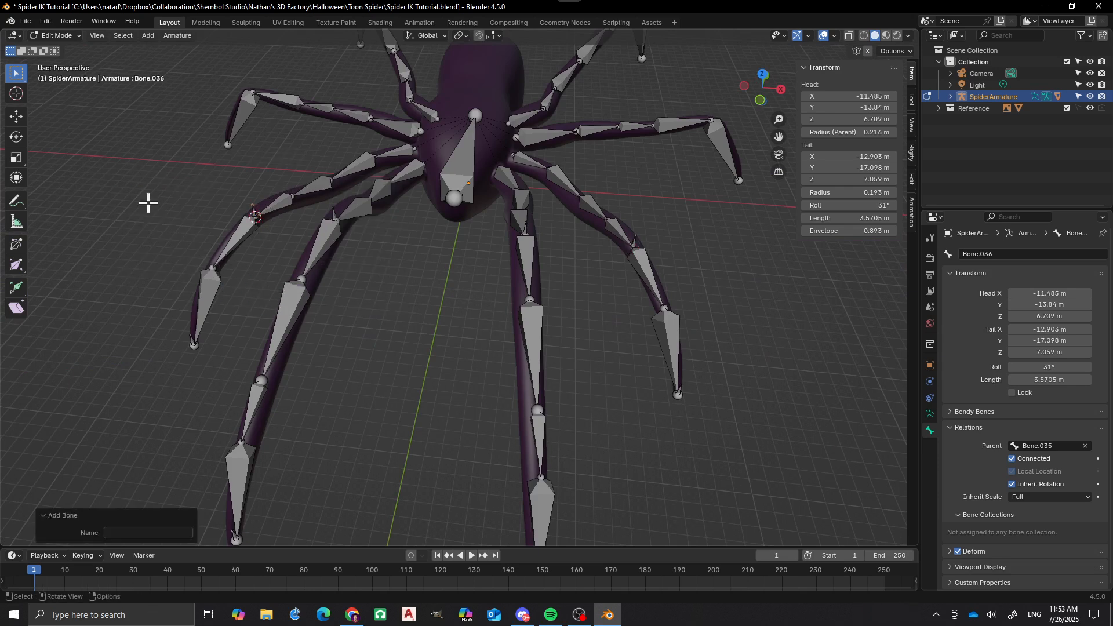
# Snap the 3D cursor to the tip joint of the third leg on the +X side and add a new bone there
pyautogui.moveTo(562, 286); pyautogui.dragTo(356, 348, button='middle')
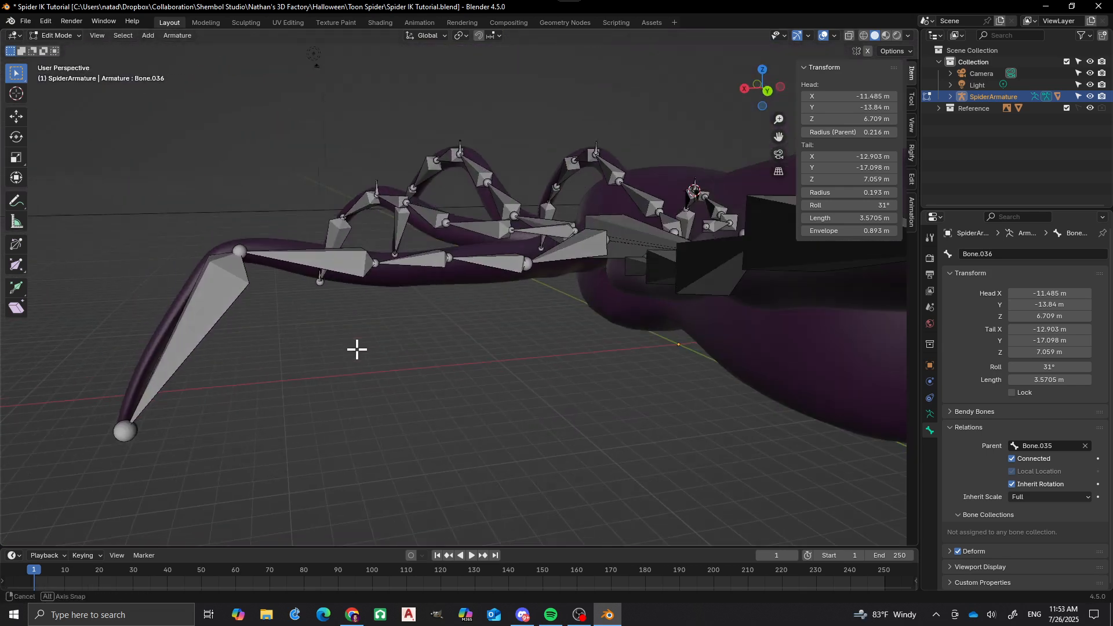
pyautogui.click(124, 430)
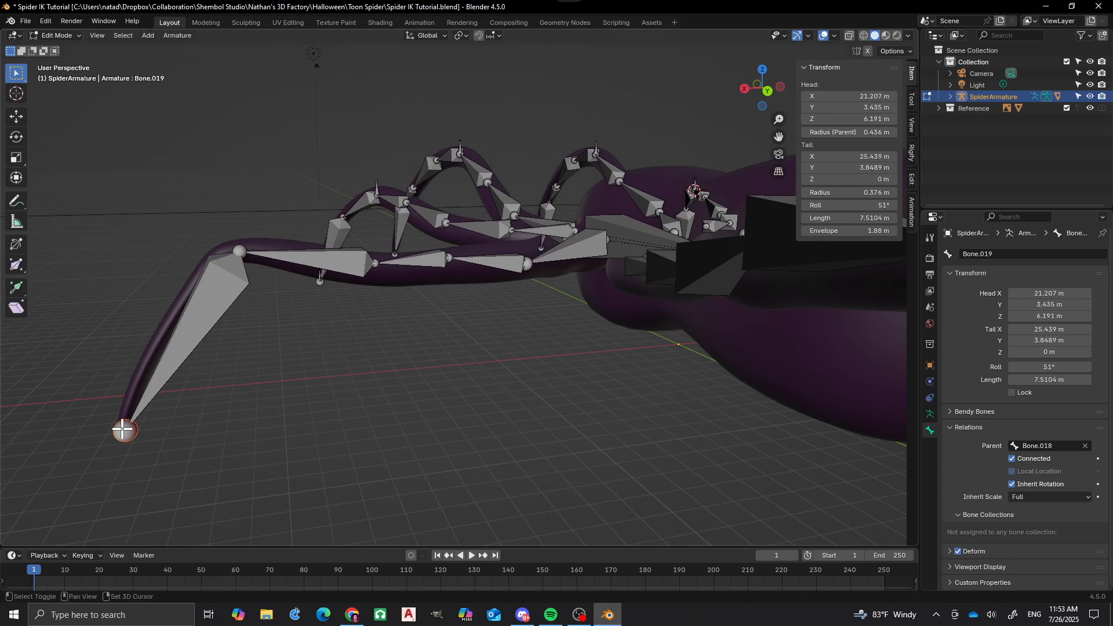
pyautogui.hotkey('shift', 'a')
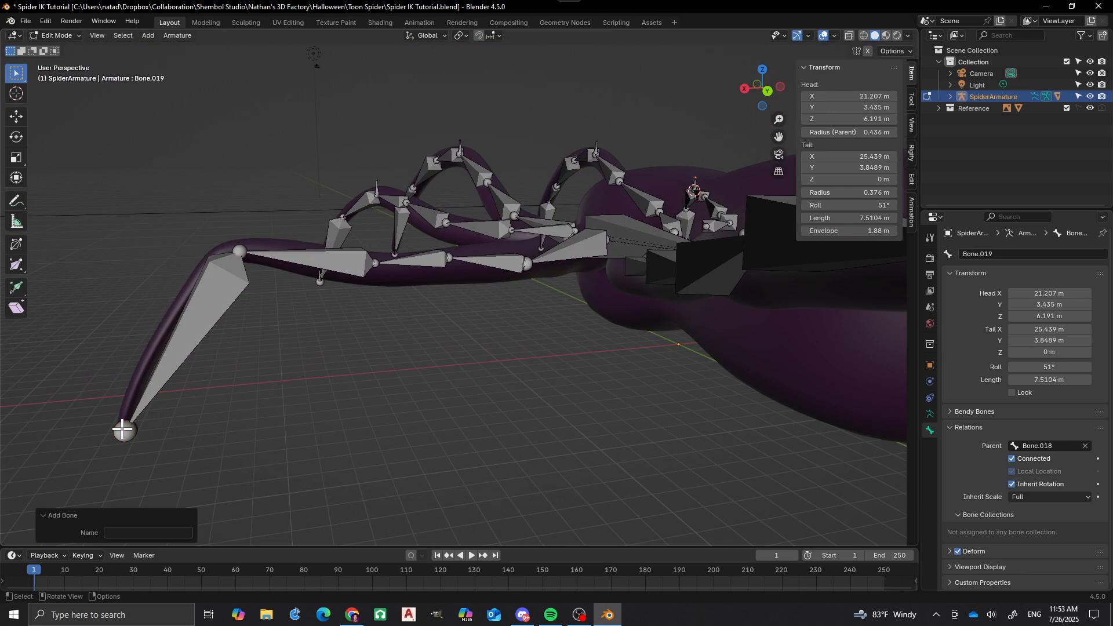
pyautogui.hotkey('shift', 's')
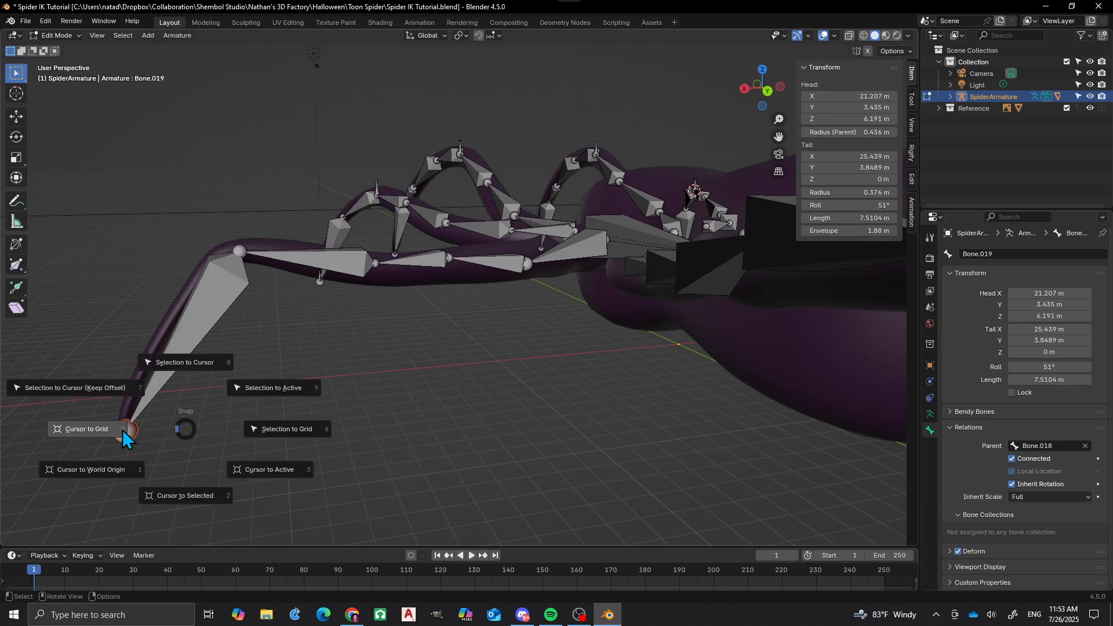
pyautogui.click(123, 429)
pyautogui.hotkey('shift', 's')
pyautogui.click(184, 482)
pyautogui.hotkey('shift', 'a')
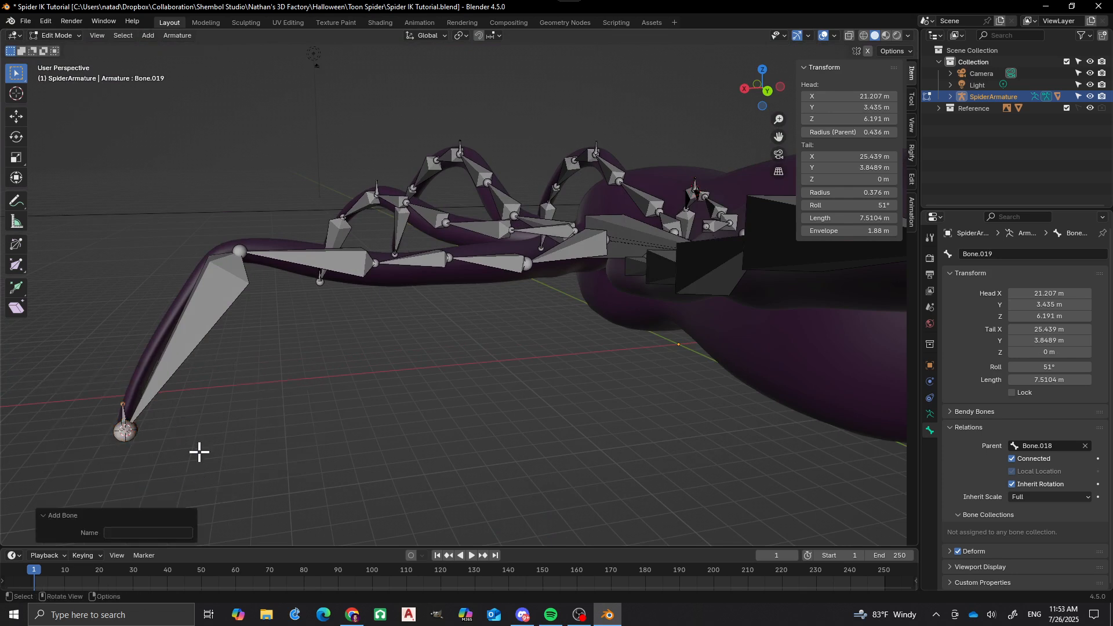
pyautogui.scroll(-5, 263, 381)
pyautogui.scroll(5, 157, 319)
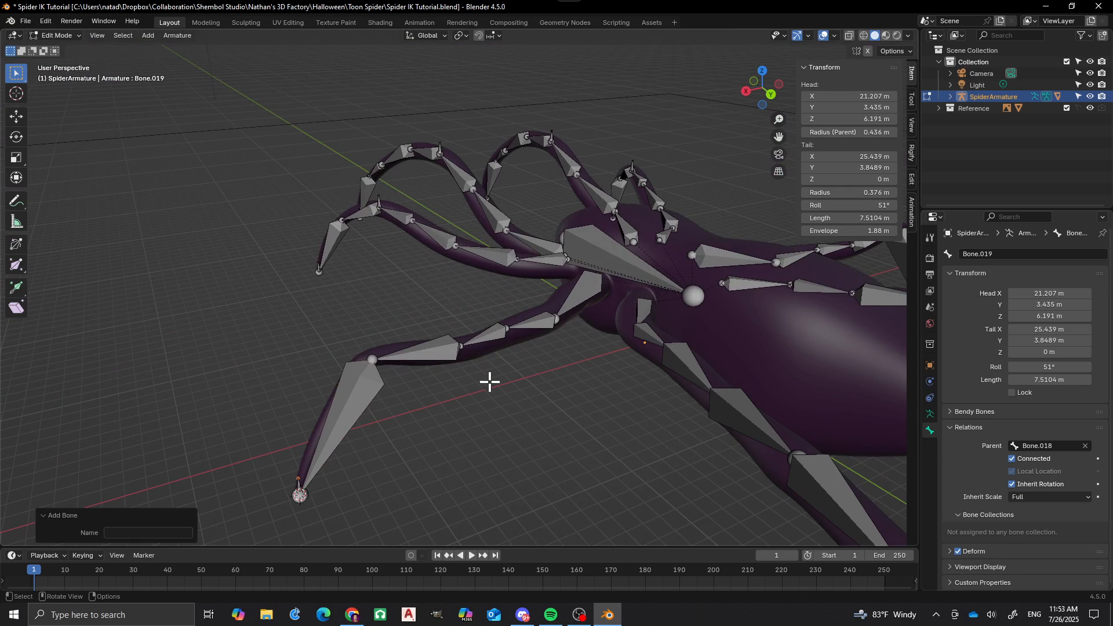
pyautogui.moveTo(490, 382); pyautogui.dragTo(447, 343, button='middle')
pyautogui.scroll(3, 344, 307)
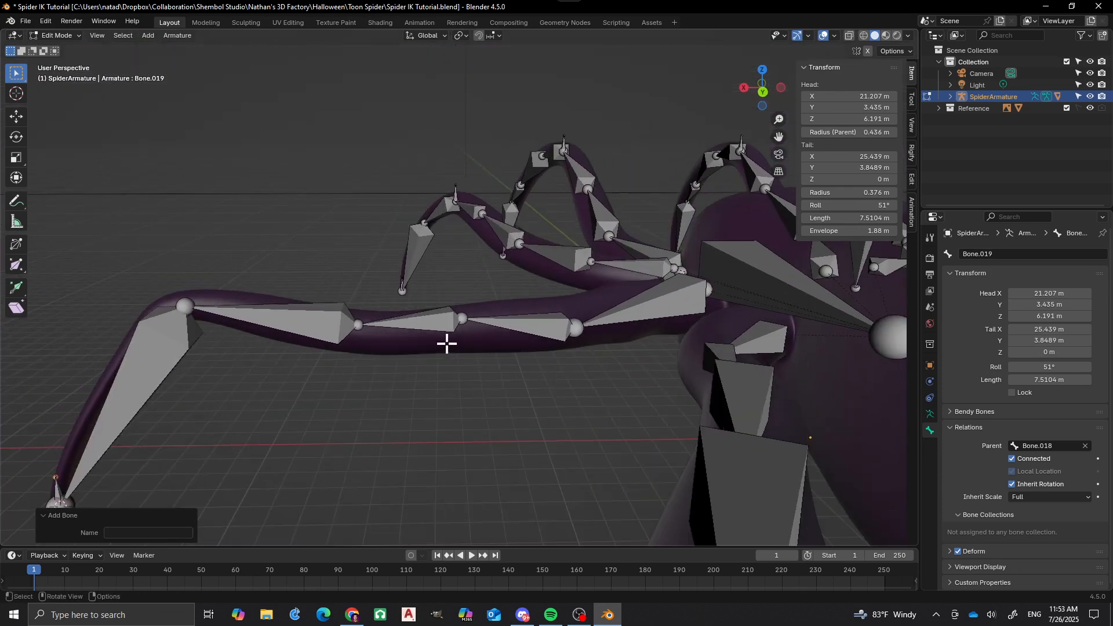
# Snap the 3D cursor to the highest joint of the +X side's third leg and add a new bone there
pyautogui.click(365, 328)
pyautogui.hotkey('shift', 's')
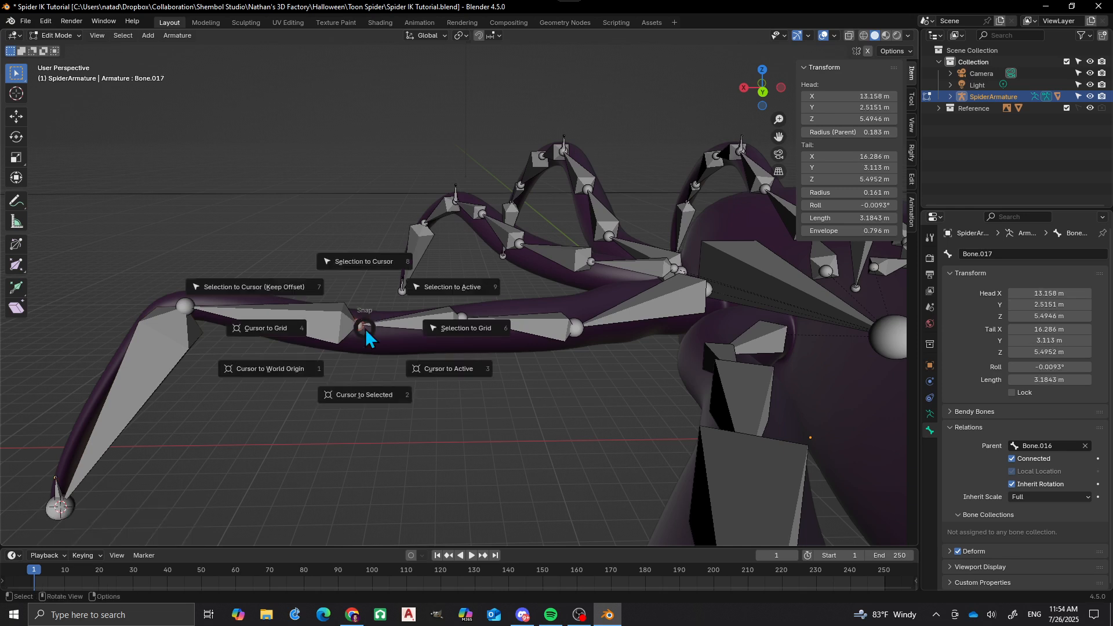
pyautogui.click(364, 394)
pyautogui.hotkey('shift', 'a')
# Snap the 3D cursor to the tip joint of the fourth leg on the +X side and add a new bone there
pyautogui.scroll(-3, 373, 300)
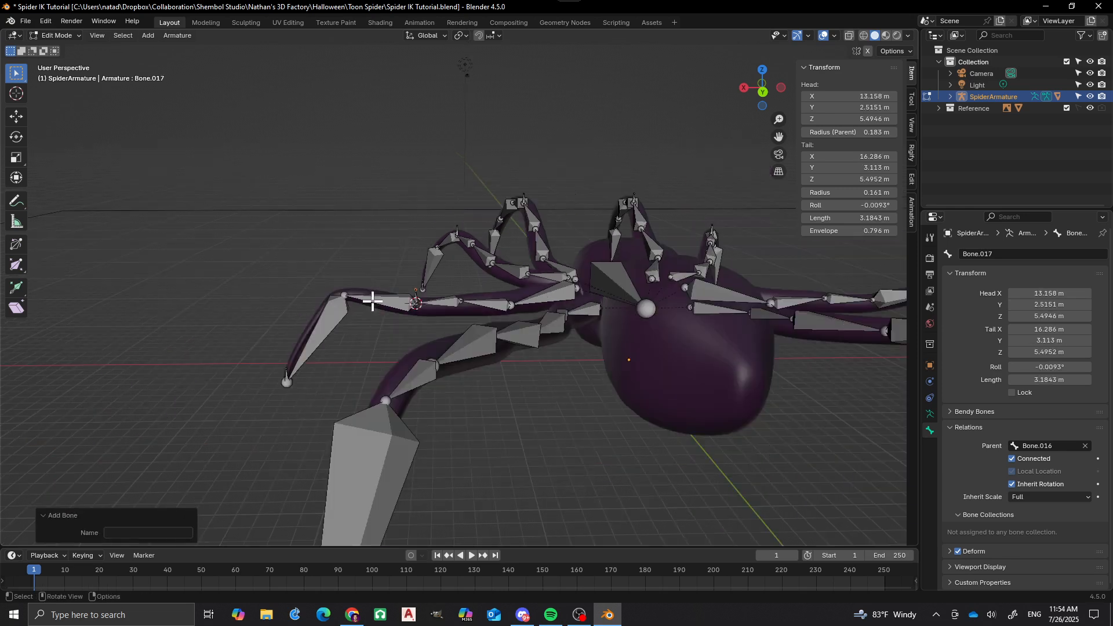
pyautogui.moveTo(424, 450); pyautogui.dragTo(271, 368, button='middle')
pyautogui.click(212, 398)
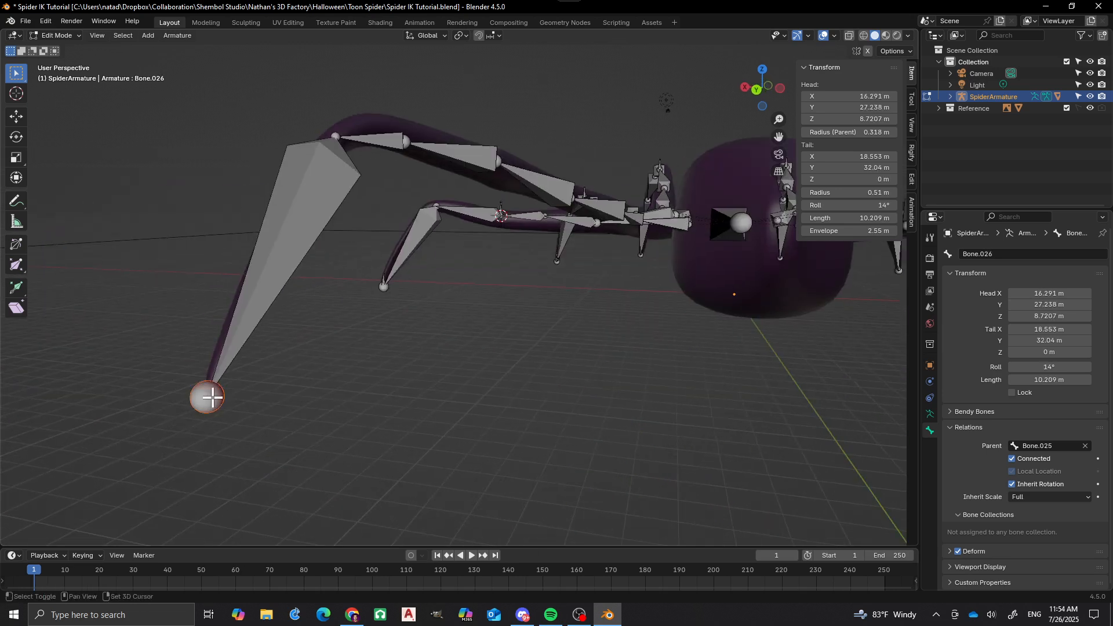
pyautogui.hotkey('shift', 's')
pyautogui.click(215, 465)
pyautogui.hotkey('shift', 'a')
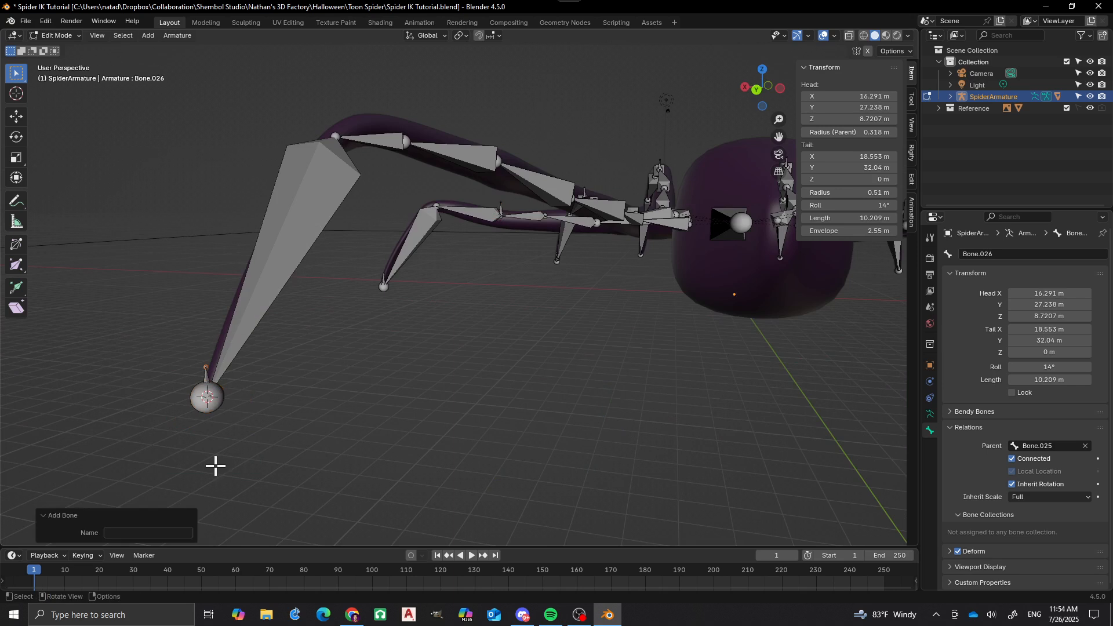
# Snap the 3D cursor to the middle upper joint of the +X side's fourth leg and add a new bone there
pyautogui.moveTo(395, 284); pyautogui.dragTo(233, 353, button='middle')
pyautogui.click(408, 293)
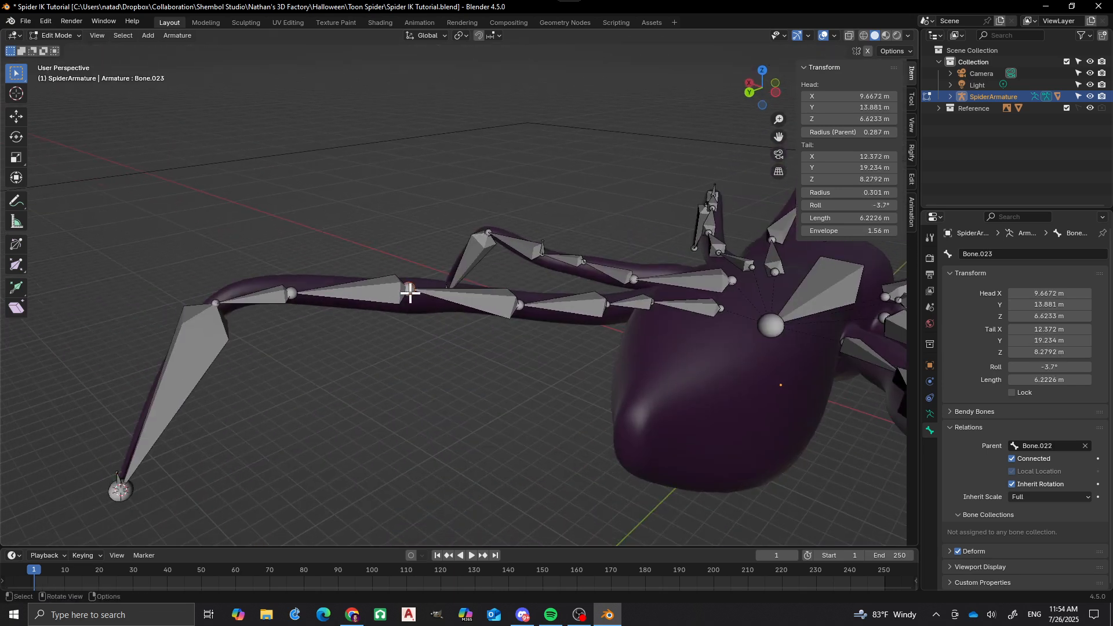
pyautogui.hotkey('shift', 's')
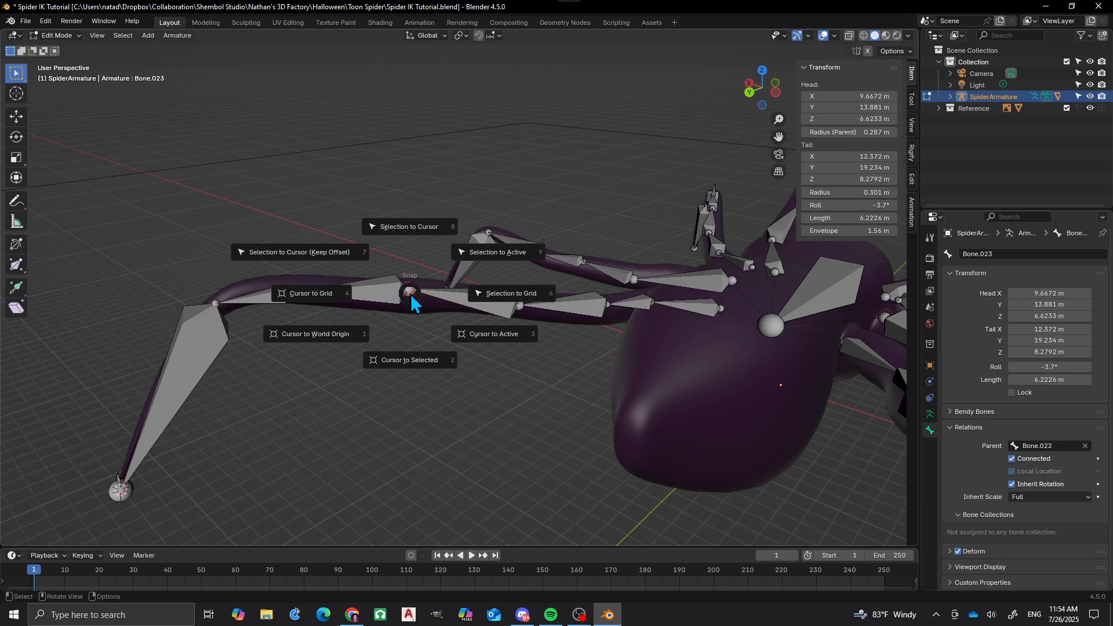
pyautogui.click(418, 360)
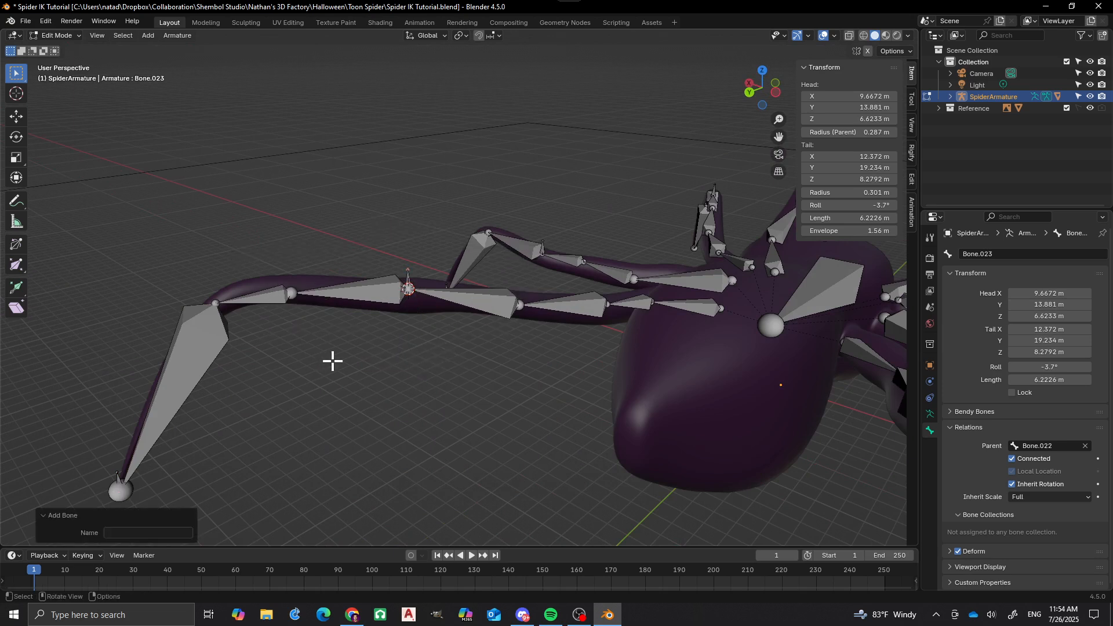
# Snap the 3D cursor to the tip joint of the fourth leg on the -X side and add a new bone there
pyautogui.scroll(-5, 406, 394)
pyautogui.moveTo(541, 428); pyautogui.dragTo(770, 439, button='middle')
pyautogui.hotkey('shift', 'a')
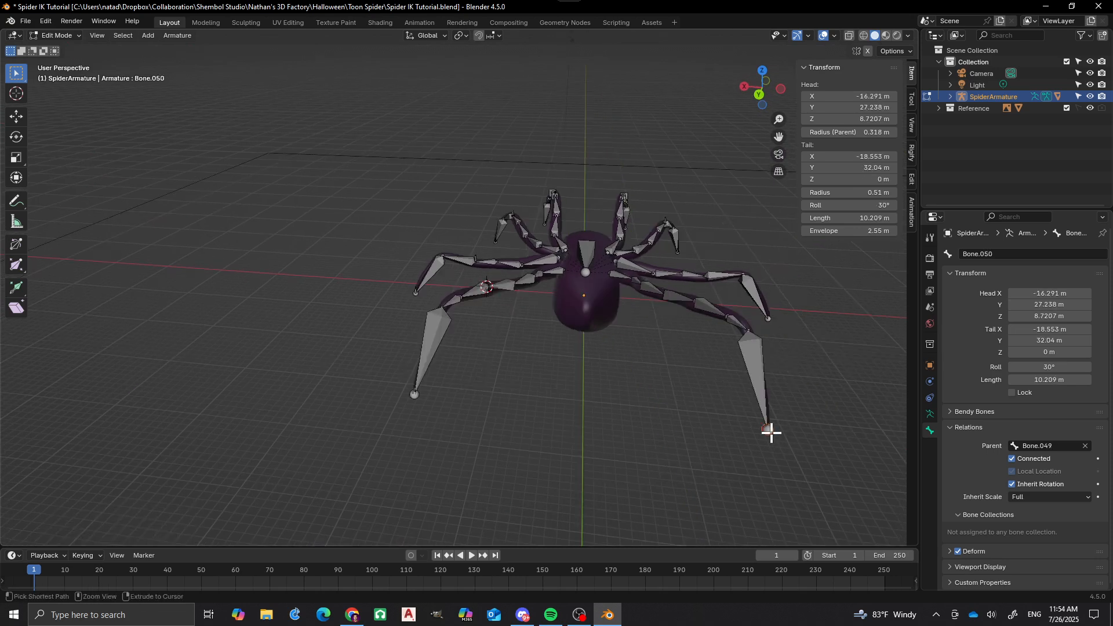
pyautogui.hotkey('shift', 's')
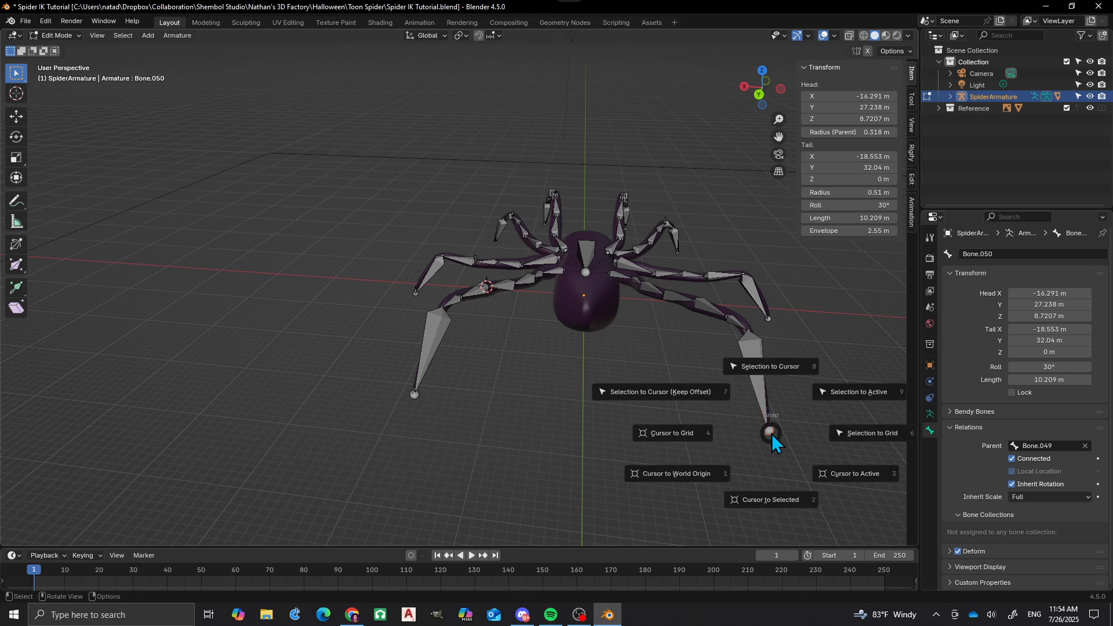
pyautogui.click(771, 499)
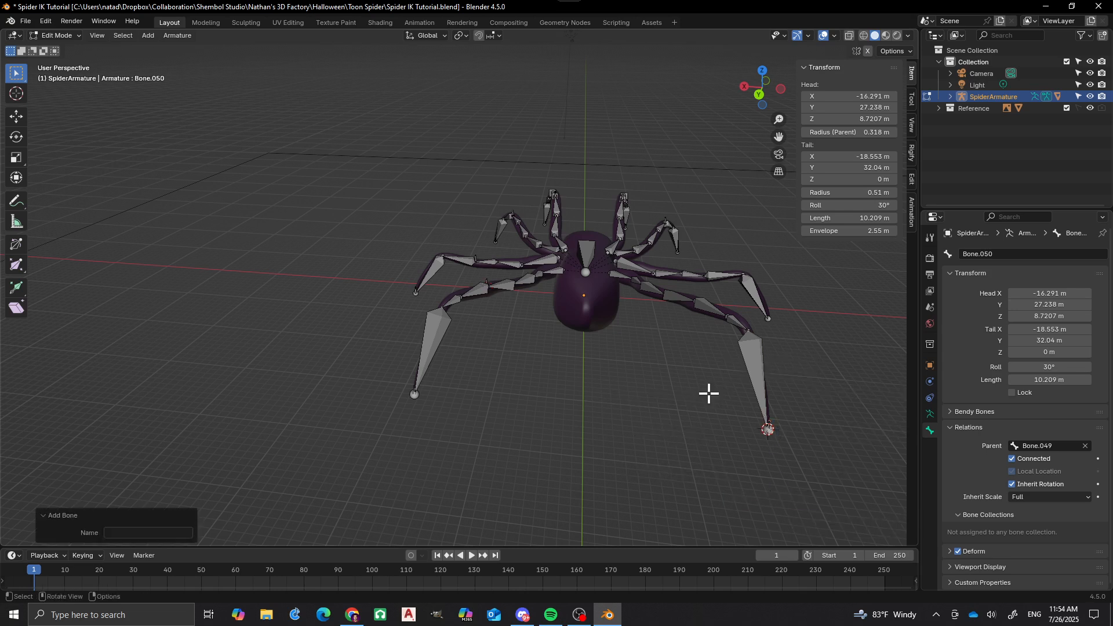
# Snap the 3D cursor to the middle upper joint of the -X side's fourth leg and add a new bone there
pyautogui.moveTo(712, 334); pyautogui.dragTo(551, 355, button='middle')
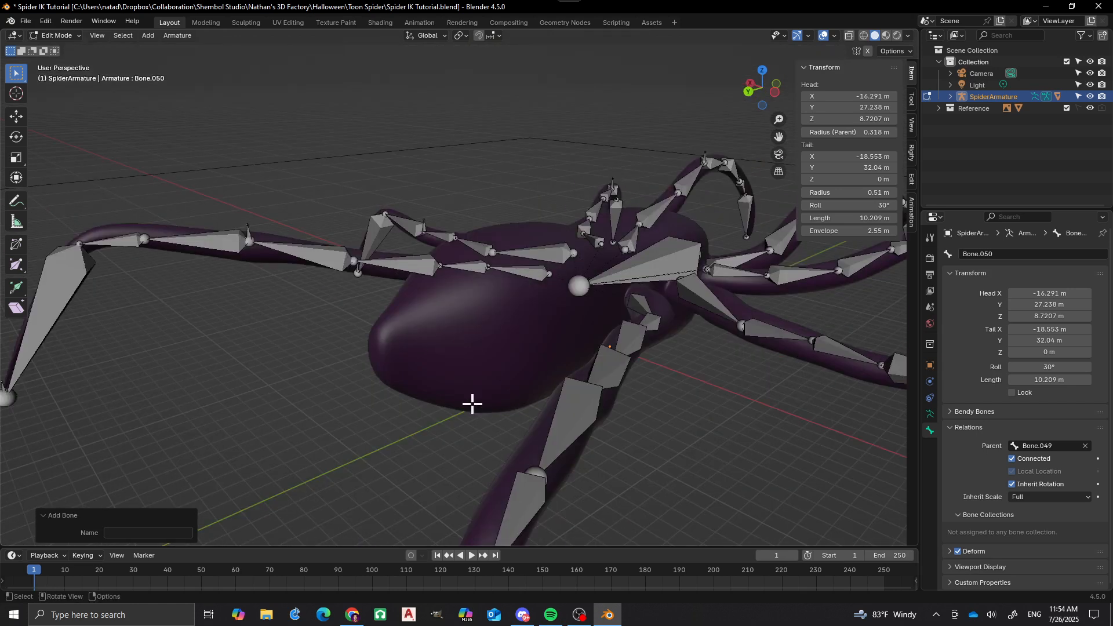
pyautogui.moveTo(473, 404); pyautogui.dragTo(324, 321, button='middle')
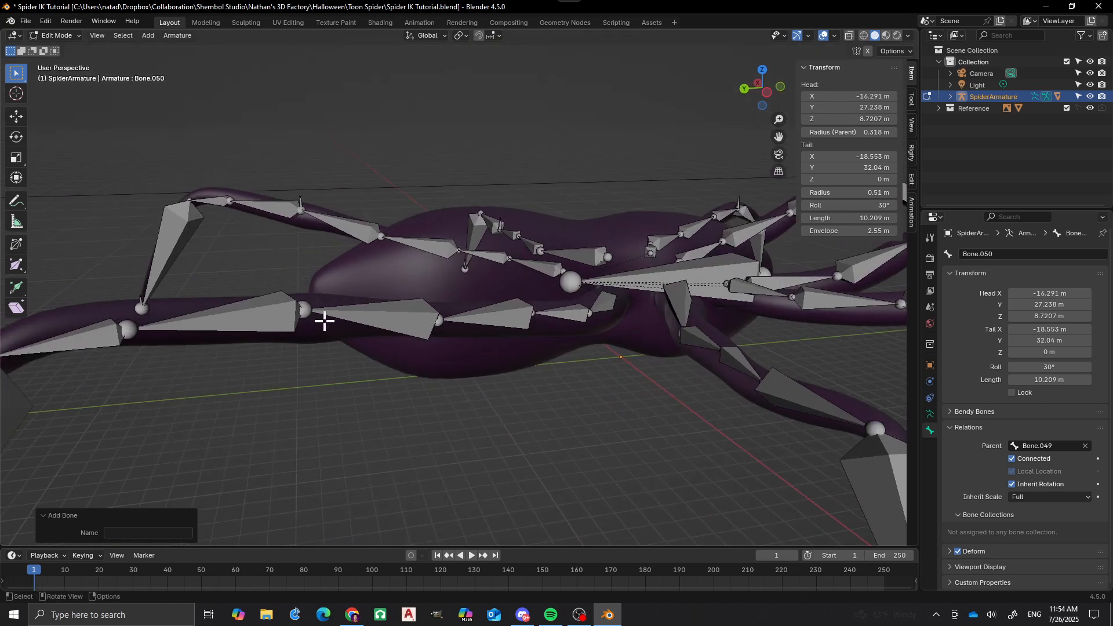
pyautogui.click(309, 314)
pyautogui.keyDown('shift'); pyautogui.rightClick(309, 314); pyautogui.keyUp('shift')
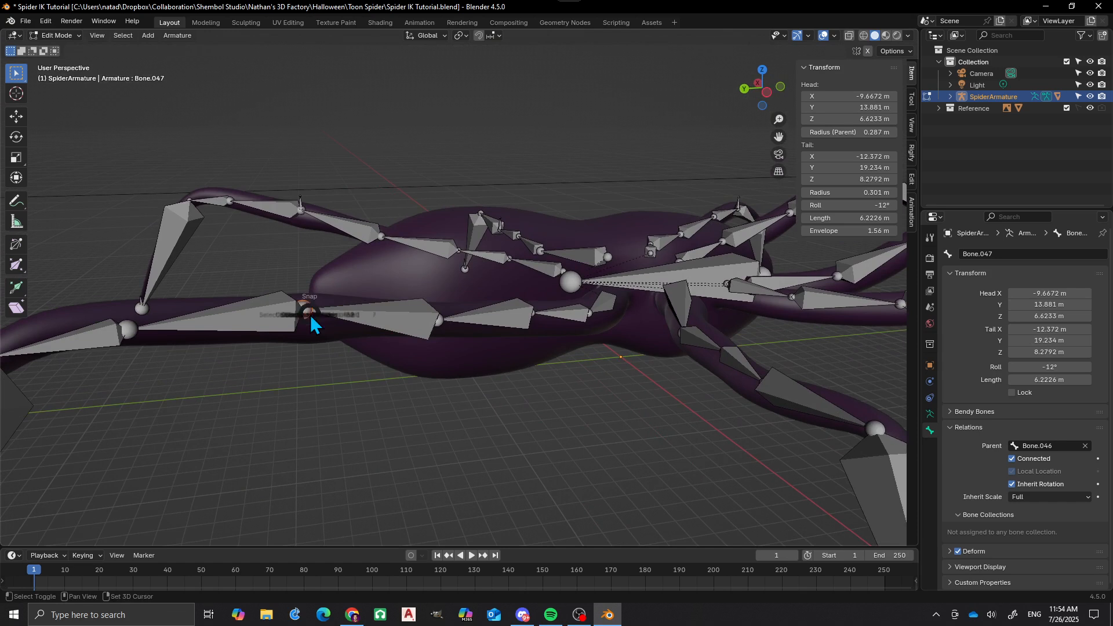
pyautogui.hotkey('shift', 's')
pyautogui.click(314, 377)
pyautogui.hotkey('shift', 'a')
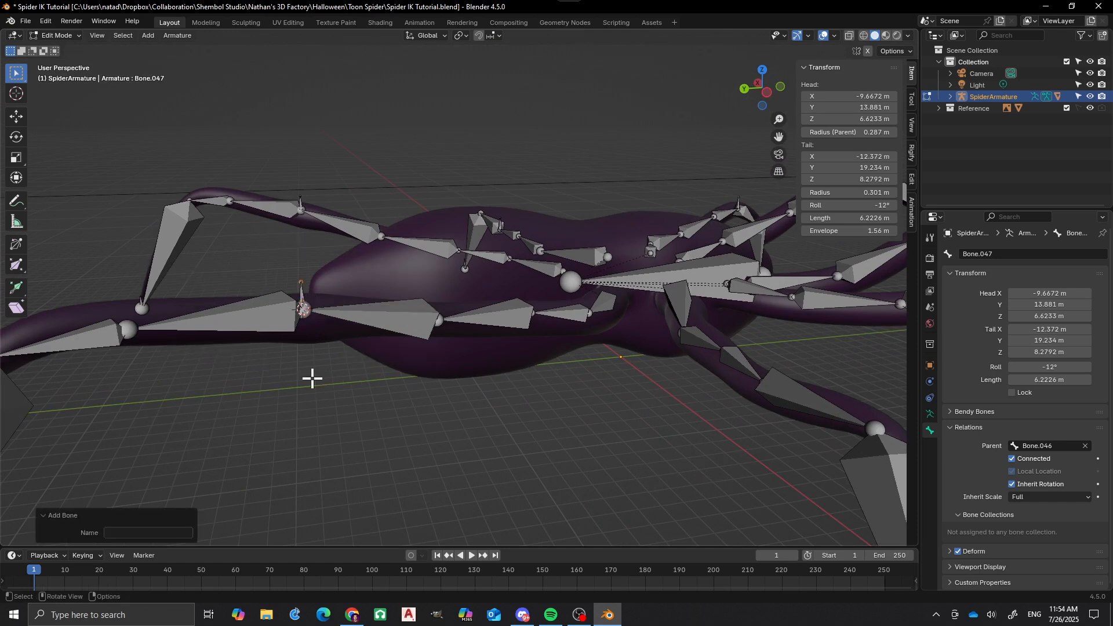
# Snap the 3D cursor to the tip joint of the third leg on the -X side and add a new bone there
pyautogui.scroll(-5, 364, 363)
pyautogui.moveTo(437, 438); pyautogui.dragTo(534, 464, button='middle')
pyautogui.keyDown('shift'); pyautogui.moveTo(637, 443); pyautogui.dragTo(561, 453, button='middle'); pyautogui.keyUp('shift')
pyautogui.click(692, 475)
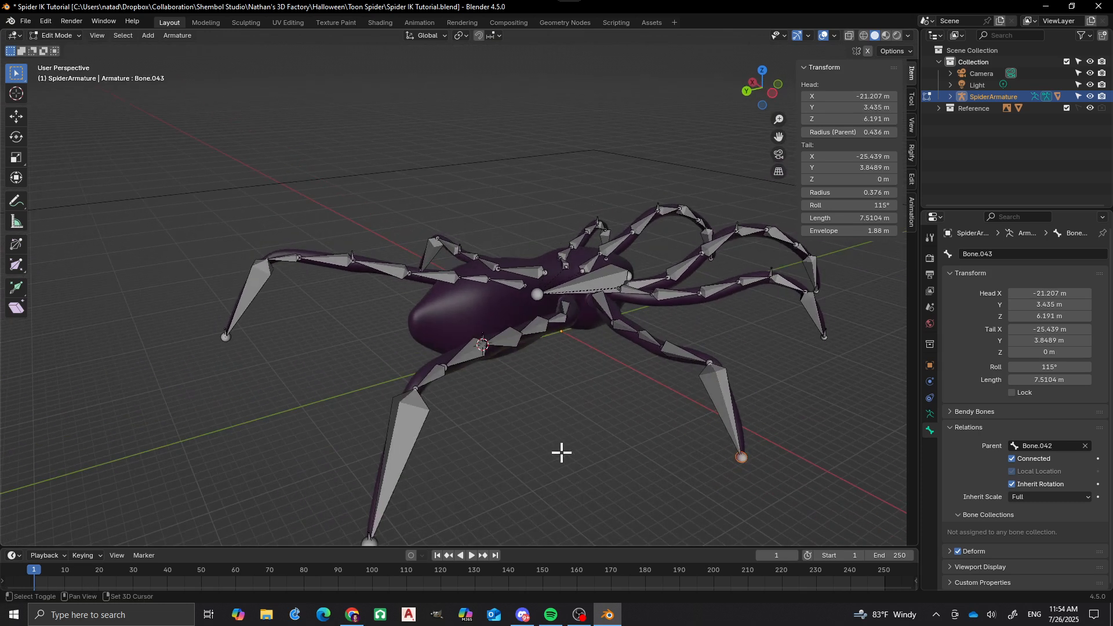
pyautogui.hotkey('shift', 's')
pyautogui.click(559, 524)
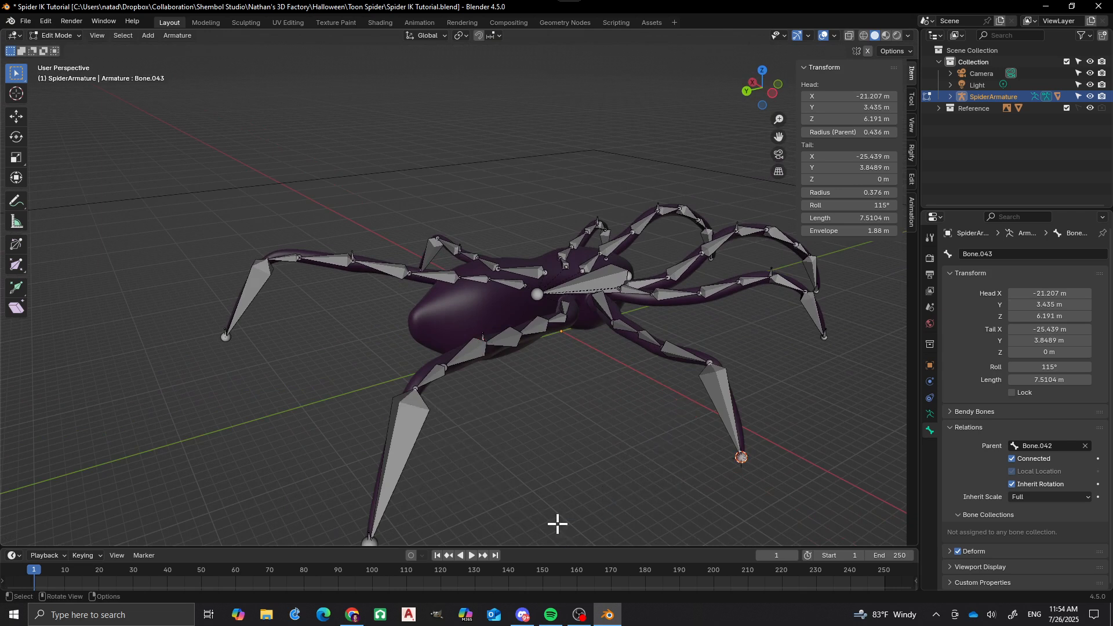
# Snap the 3D cursor to the highest joint of the -X side's third leg and add a new bone there
pyautogui.click(664, 348)
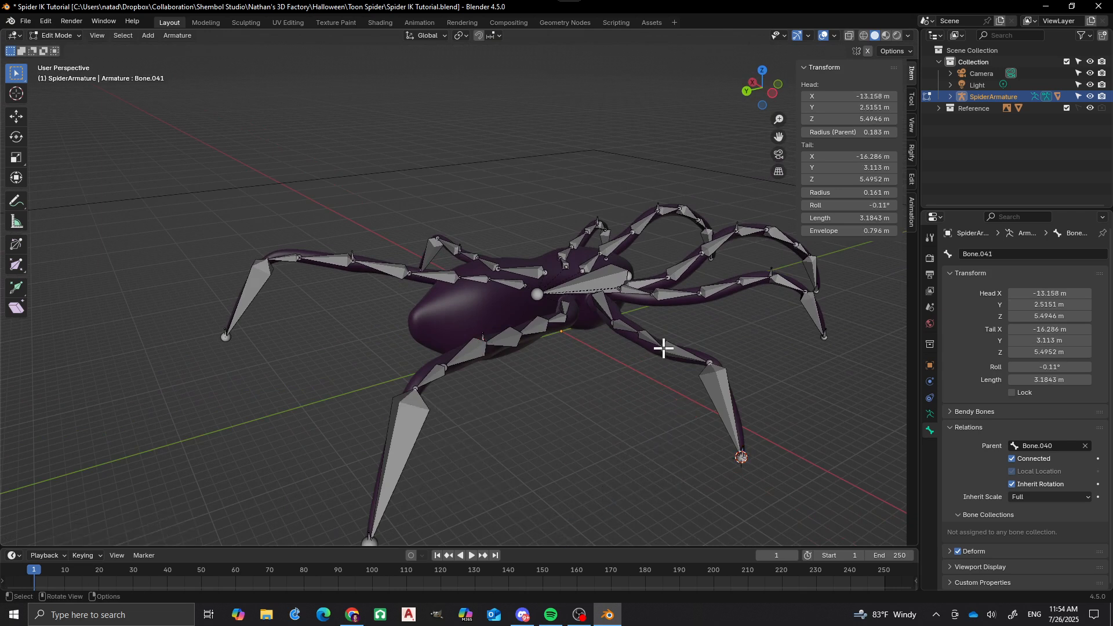
pyautogui.moveTo(640, 412); pyautogui.dragTo(653, 415, button='middle')
pyautogui.hotkey('shift', 's')
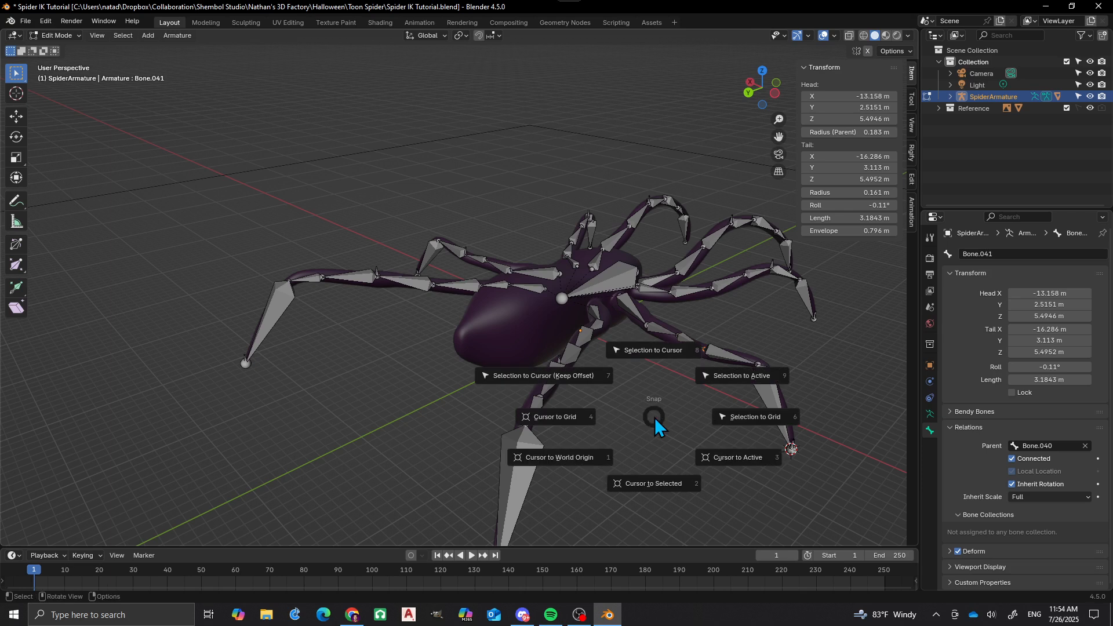
pyautogui.click(650, 482)
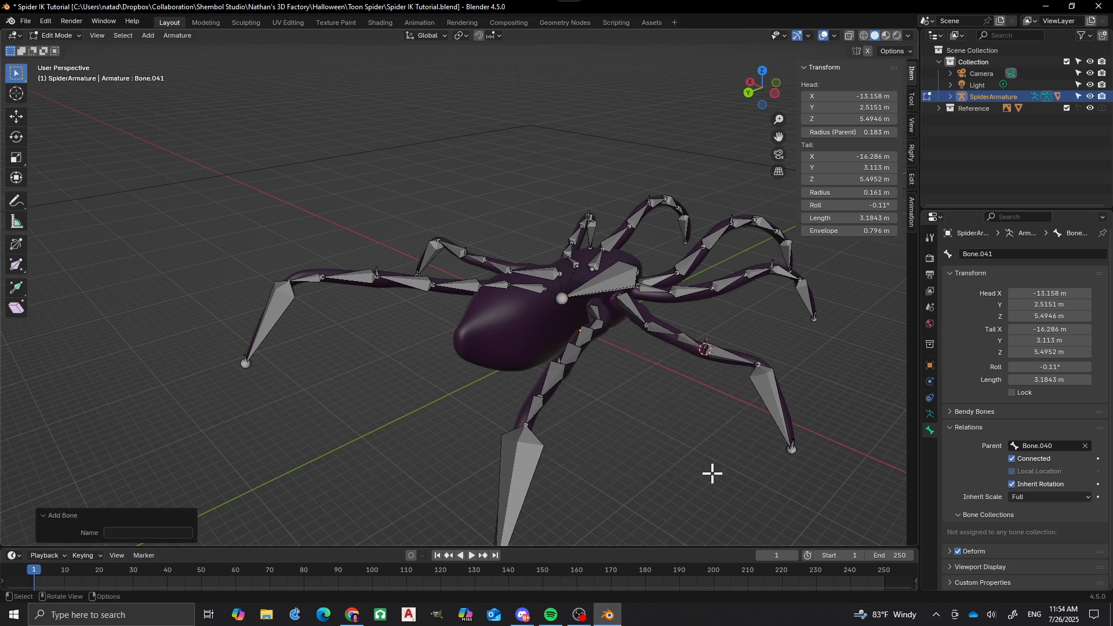
# Check the armature's bone collections by toggling the visibility of Bones and selecting all bones in the IK collection
pyautogui.moveTo(713, 474); pyautogui.dragTo(475, 416, button='middle')
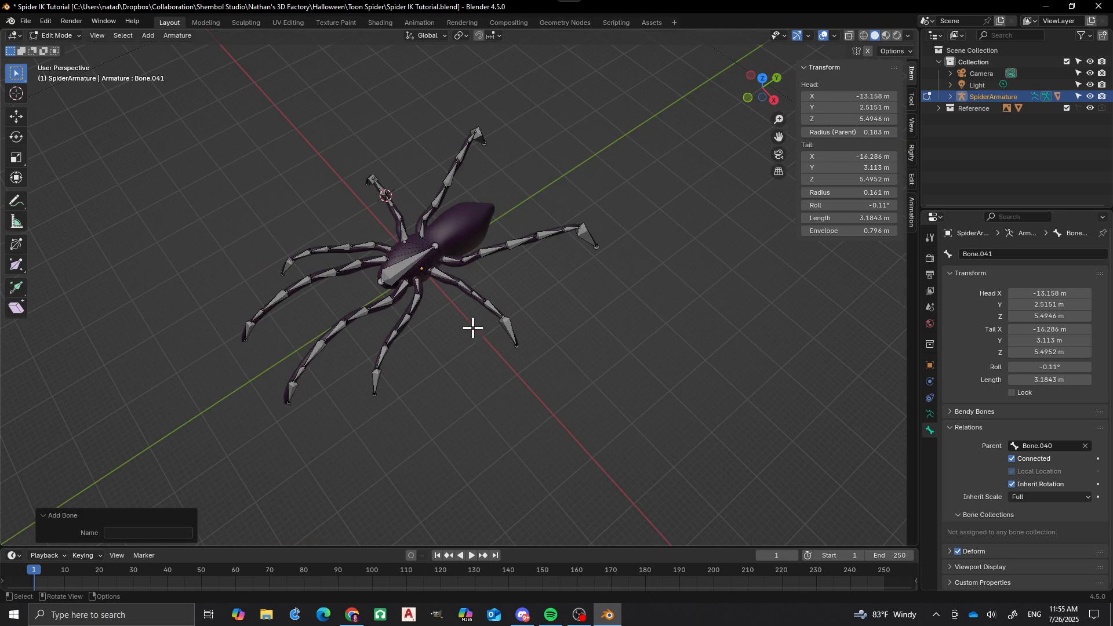
pyautogui.scroll(5, 473, 328)
pyautogui.scroll(-4, 418, 316)
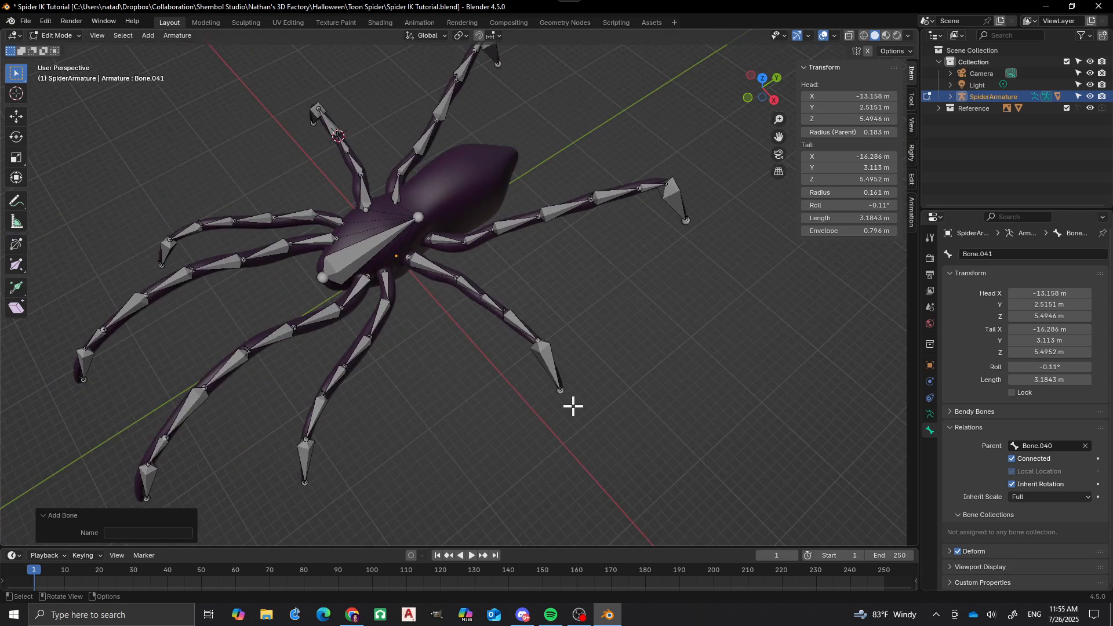
pyautogui.click(930, 414)
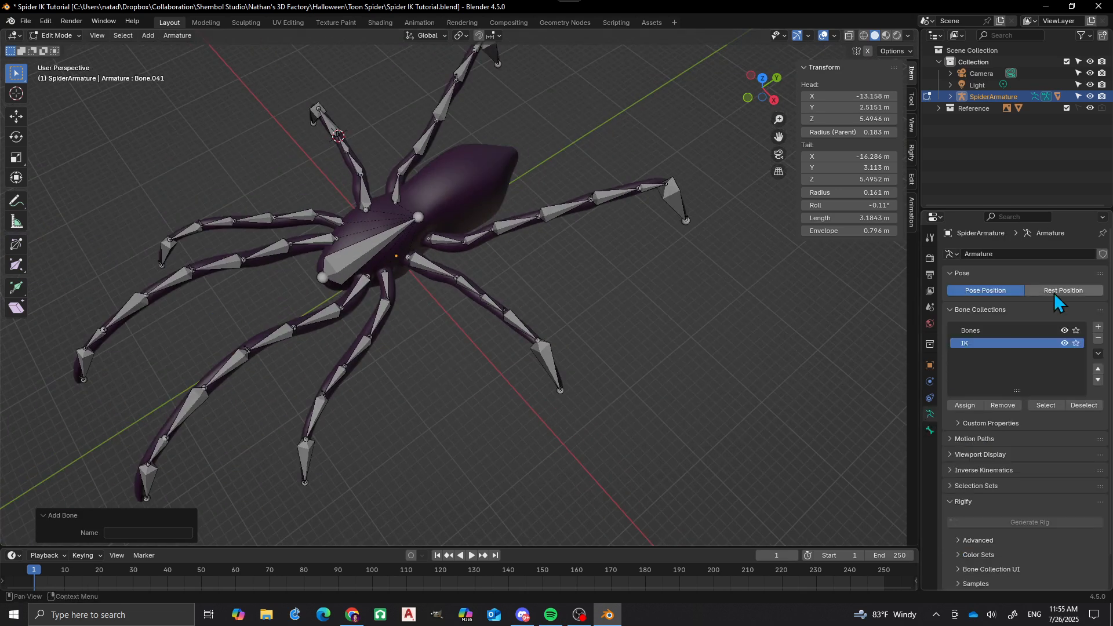
pyautogui.click(1063, 330)
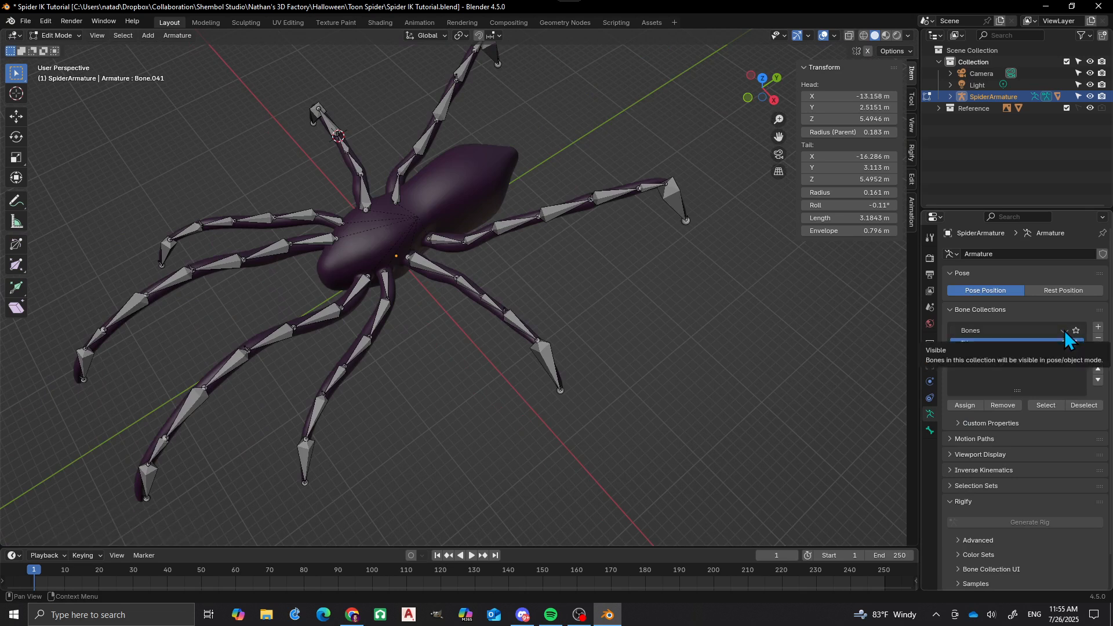
pyautogui.click(1064, 330)
pyautogui.keyDown('shift'); pyautogui.moveTo(651, 329); pyautogui.dragTo(604, 320, button='middle'); pyautogui.keyUp('shift')
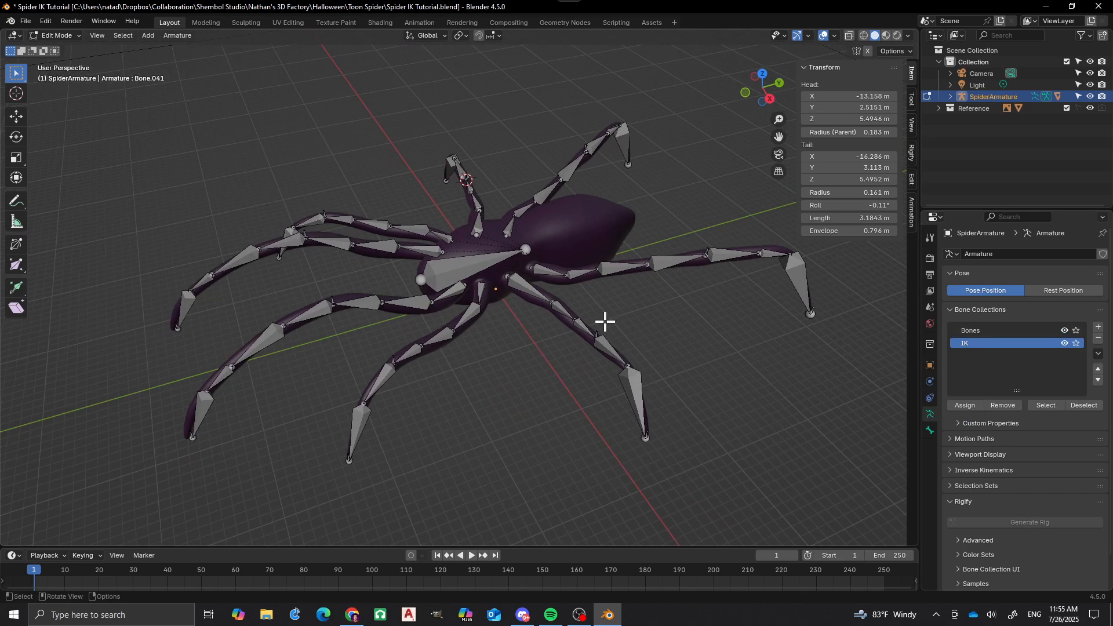
pyautogui.click(1064, 329)
pyautogui.click(1065, 329)
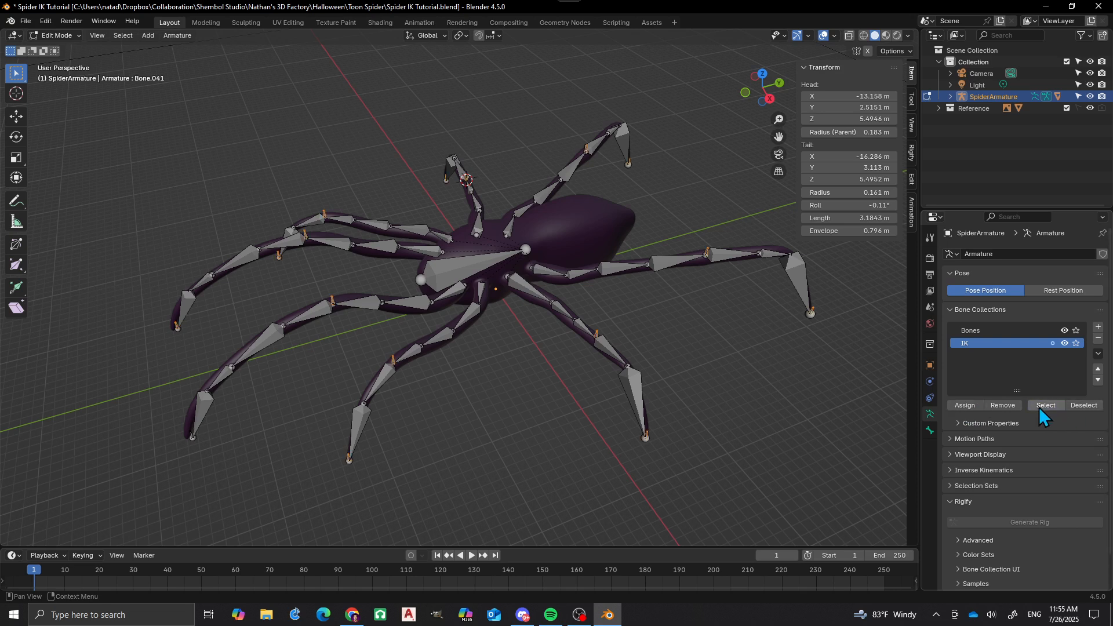
pyautogui.moveTo(569, 450)
pyautogui.mouseDown(button='middle')
pyautogui.moveTo(627, 443)
pyautogui.moveTo(572, 445)
pyautogui.mouseUp(button='middle')
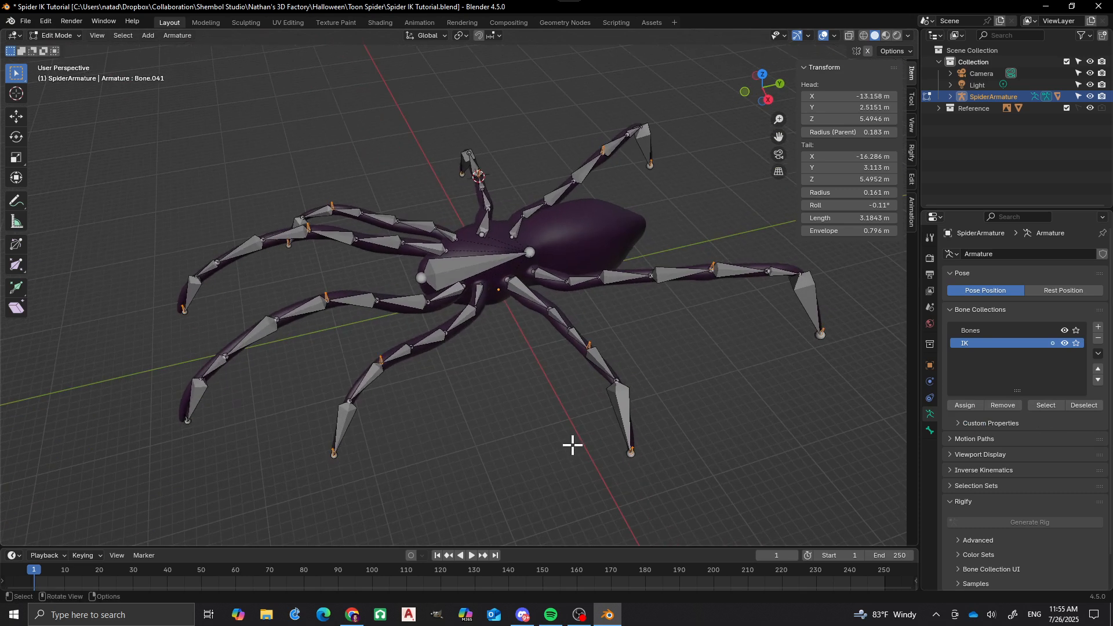
pyautogui.moveTo(467, 158); pyautogui.dragTo(396, 277, button='middle')
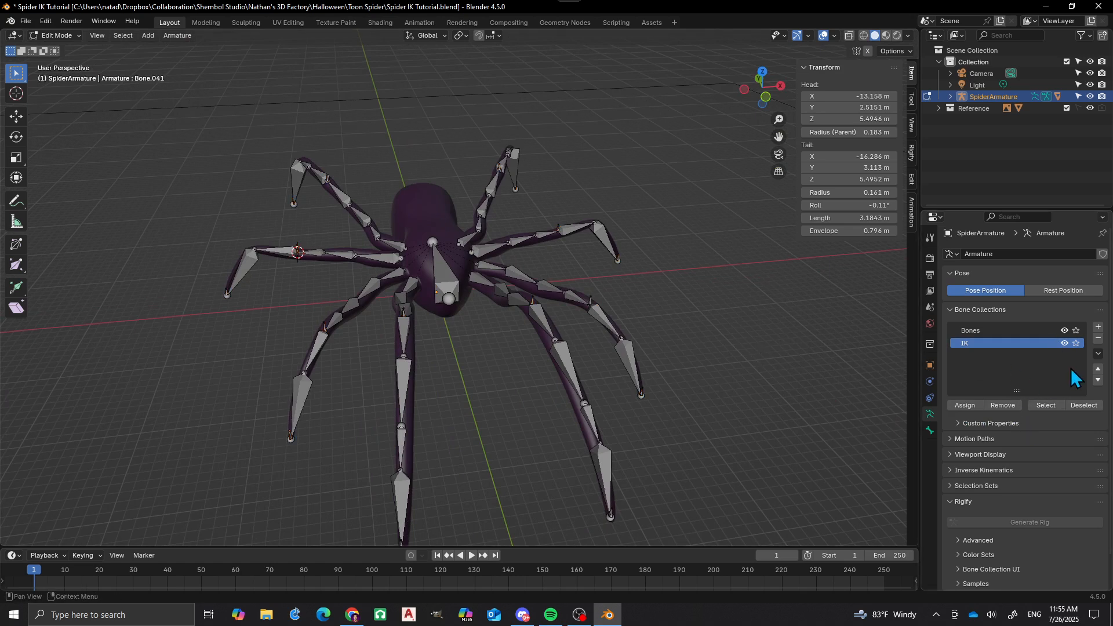
# Hide the IK collection, select all remaining bones and make Bones the active bone collection
pyautogui.click(1064, 344)
pyautogui.moveTo(629, 329); pyautogui.dragTo(625, 333, button='middle')
pyautogui.press('a')
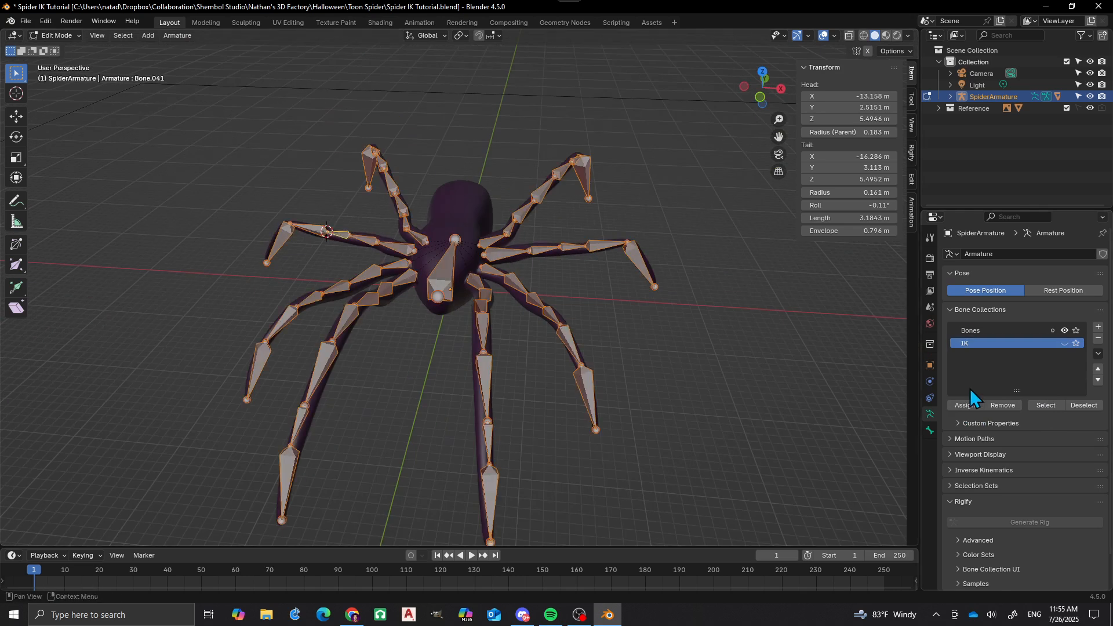
pyautogui.click(972, 332)
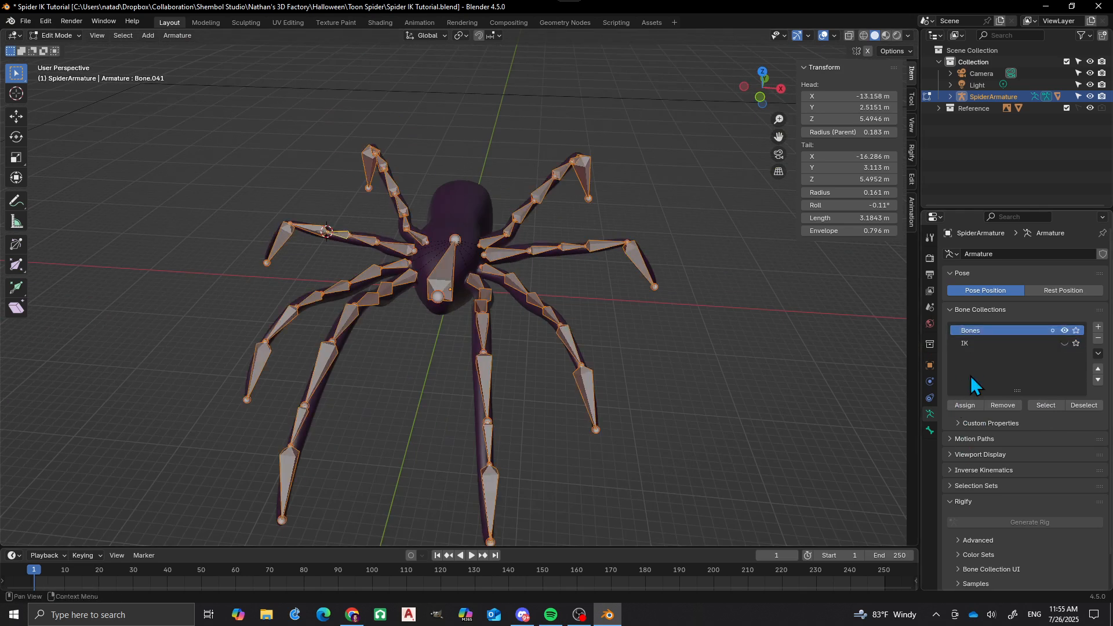
# Select the control bone at the tip of the +X side's front leg and move it to the IK bone collection
pyautogui.click(1065, 330)
pyautogui.moveTo(618, 338); pyautogui.dragTo(335, 315, button='middle')
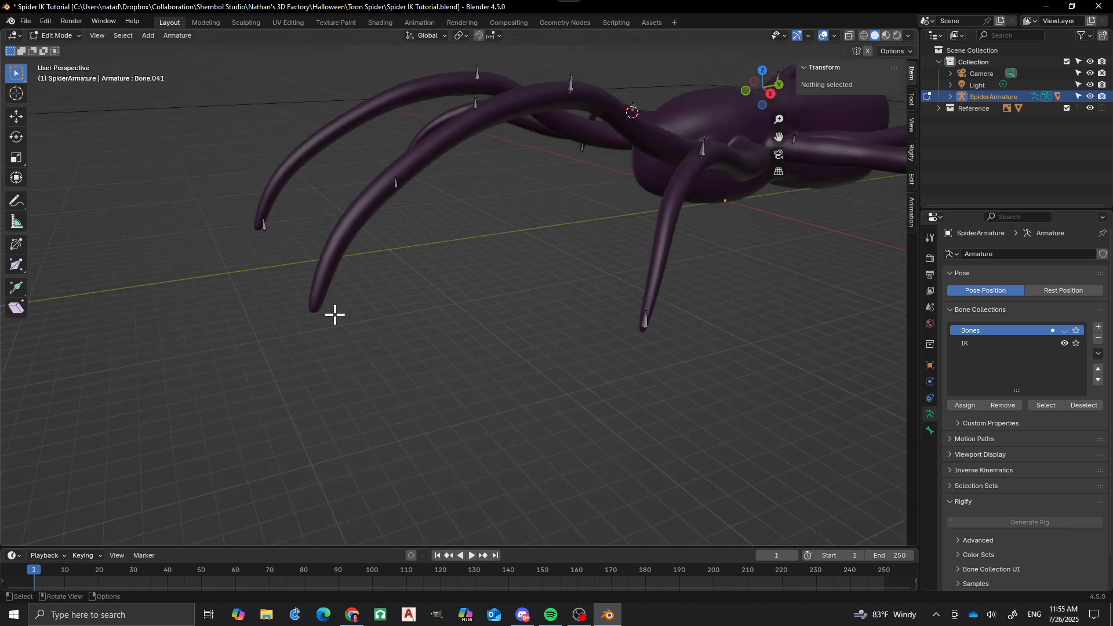
pyautogui.click(1064, 331)
pyautogui.click(320, 298)
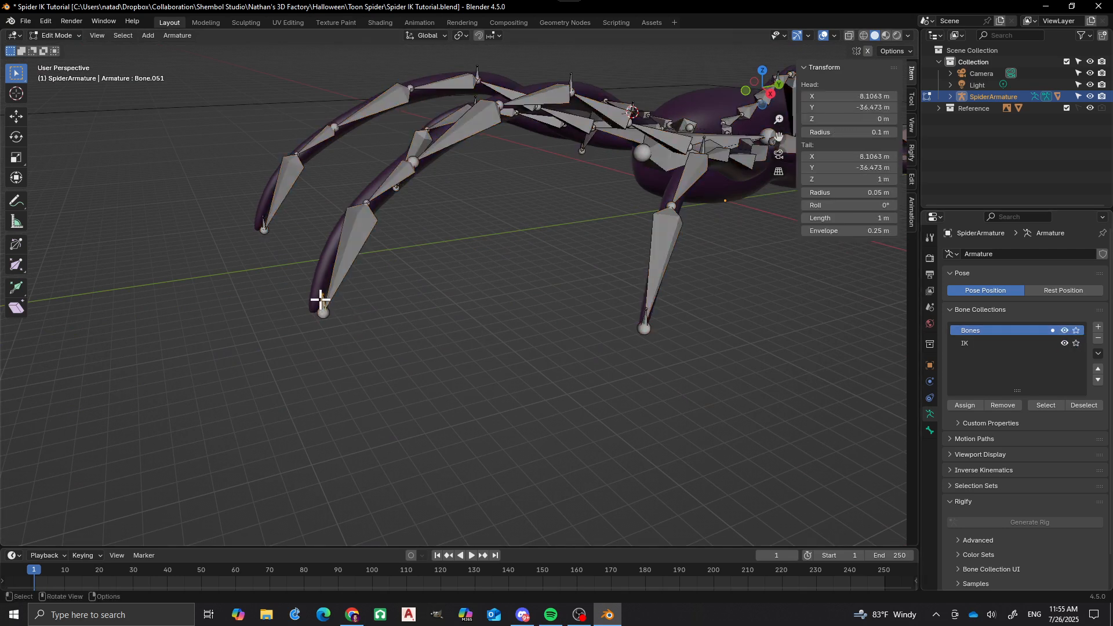
pyautogui.press('m')
pyautogui.click(385, 308)
# Hide the Bones collection and inspect the IK control bones around the spider's legs
pyautogui.click(1063, 329)
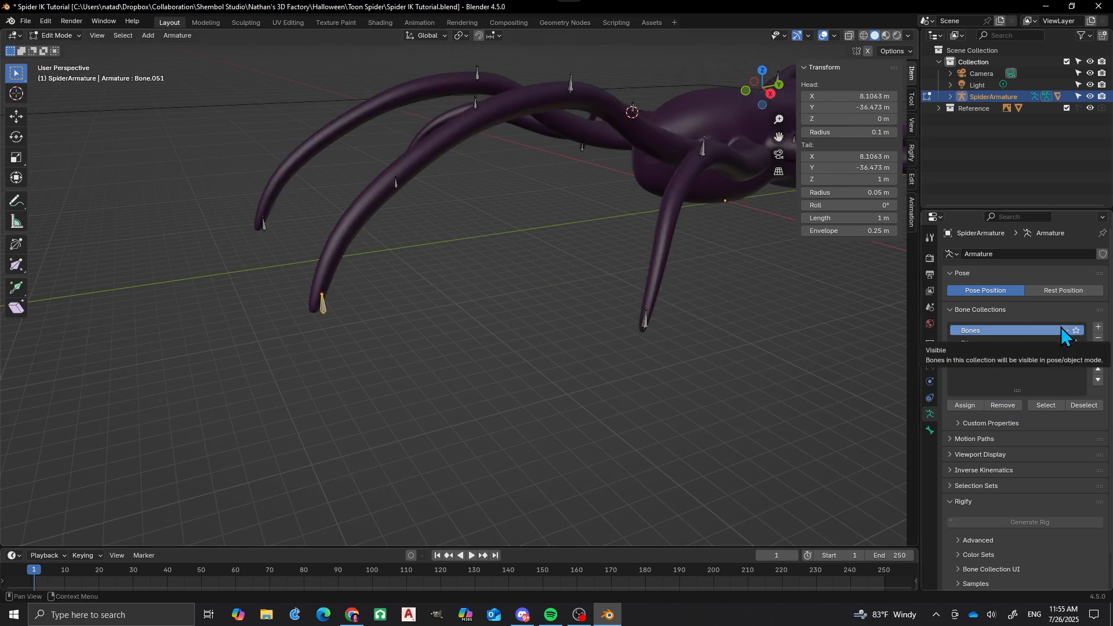
pyautogui.click(1064, 330)
pyautogui.moveTo(666, 336); pyautogui.dragTo(586, 313, button='middle')
pyautogui.scroll(-4, 542, 284)
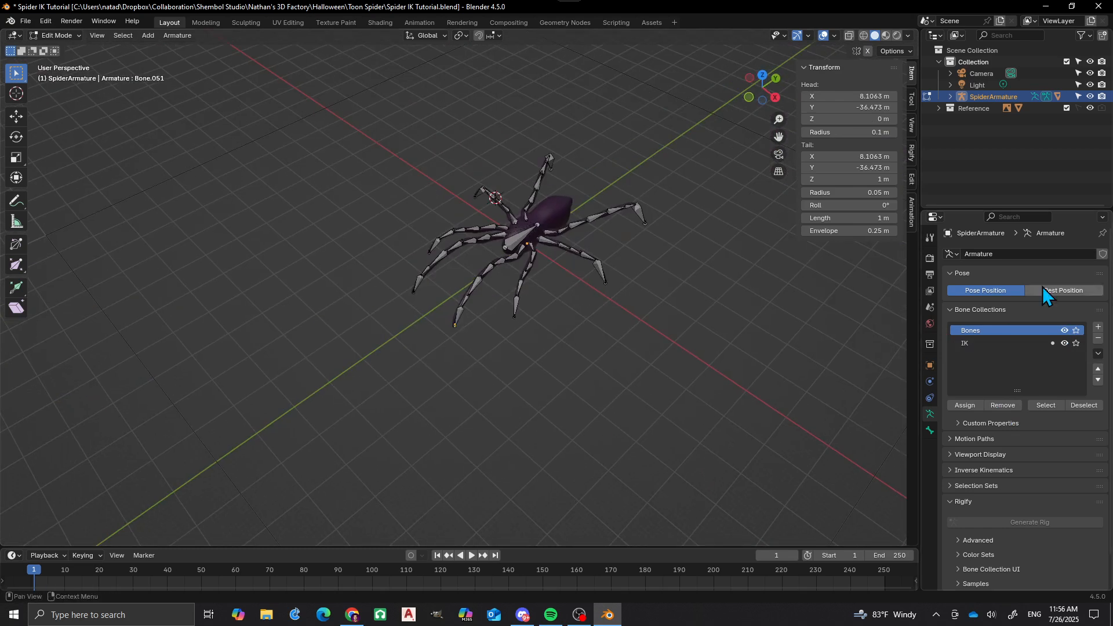
pyautogui.click(1065, 330)
pyautogui.scroll(5, 492, 291)
pyautogui.moveTo(515, 315); pyautogui.dragTo(480, 288, button='middle')
pyautogui.keyDown('shift'); pyautogui.moveTo(624, 309); pyautogui.dragTo(525, 313, button='middle'); pyautogui.keyUp('shift')
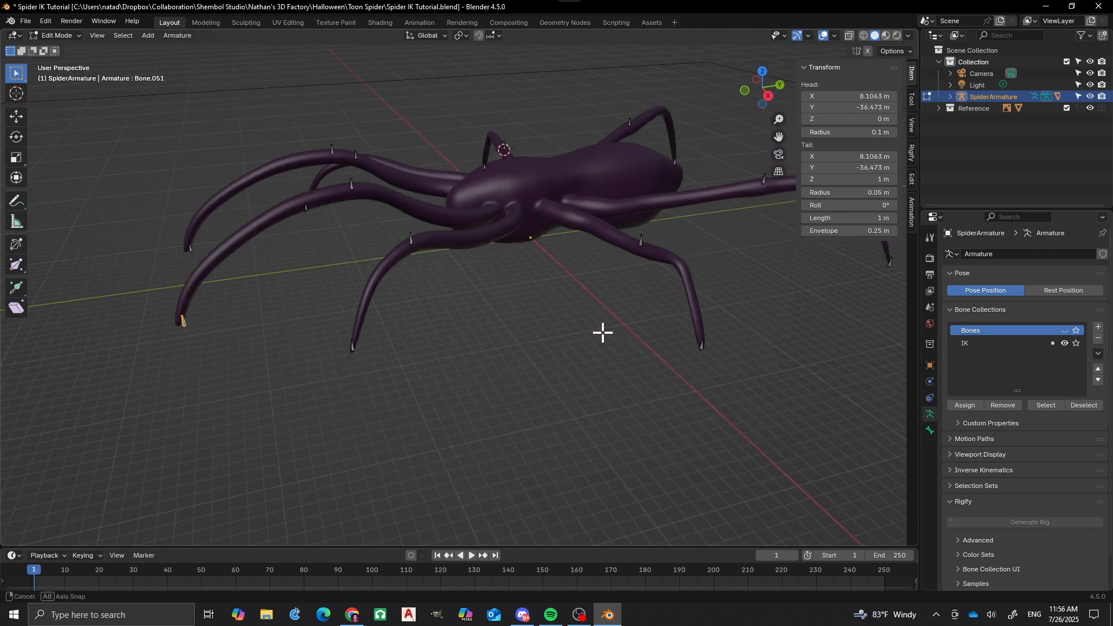
pyautogui.moveTo(601, 331); pyautogui.dragTo(733, 343, button='middle')
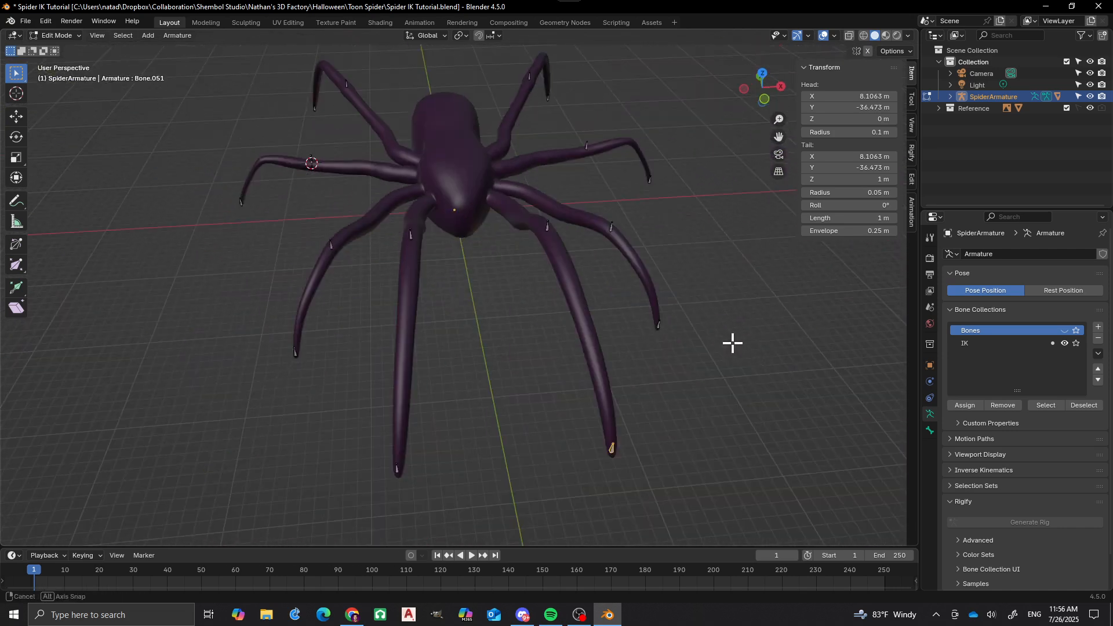
# Select all visible IK control bones and examine their placement at the leg tips and upper joints
pyautogui.moveTo(556, 311); pyautogui.dragTo(489, 313, button='middle')
pyautogui.scroll(5, 367, 257)
pyautogui.scroll(-3, 483, 288)
pyautogui.moveTo(479, 268); pyautogui.dragTo(550, 284, button='middle')
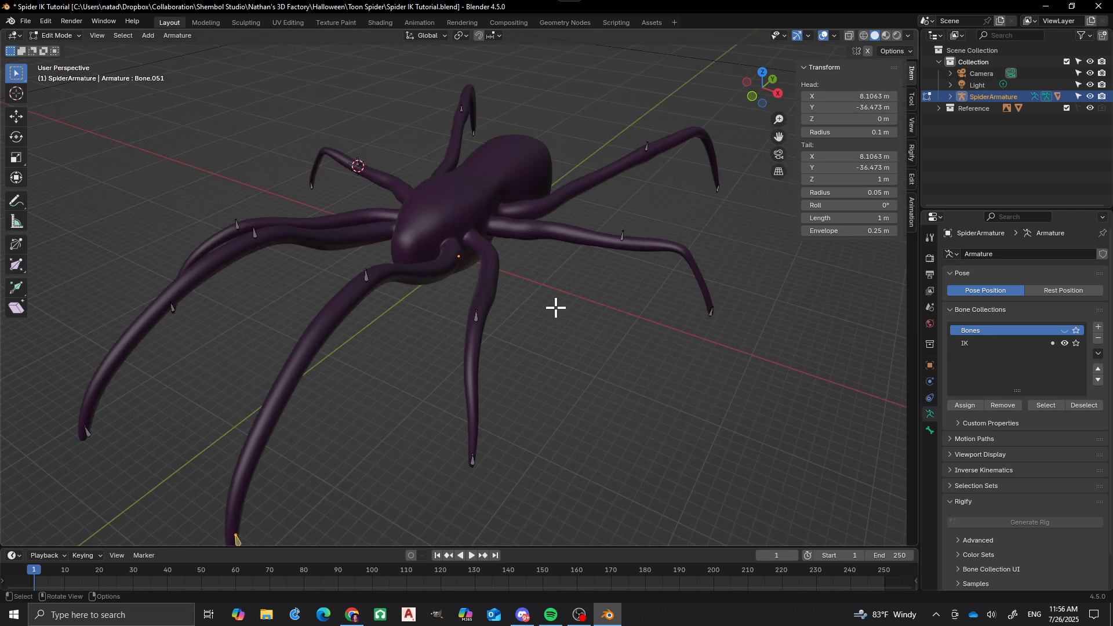
pyautogui.press('a')
pyautogui.moveTo(433, 238); pyautogui.dragTo(481, 206, button='middle')
pyautogui.keyDown('shift'); pyautogui.moveTo(519, 341); pyautogui.dragTo(496, 248, button='middle'); pyautogui.keyUp('shift')
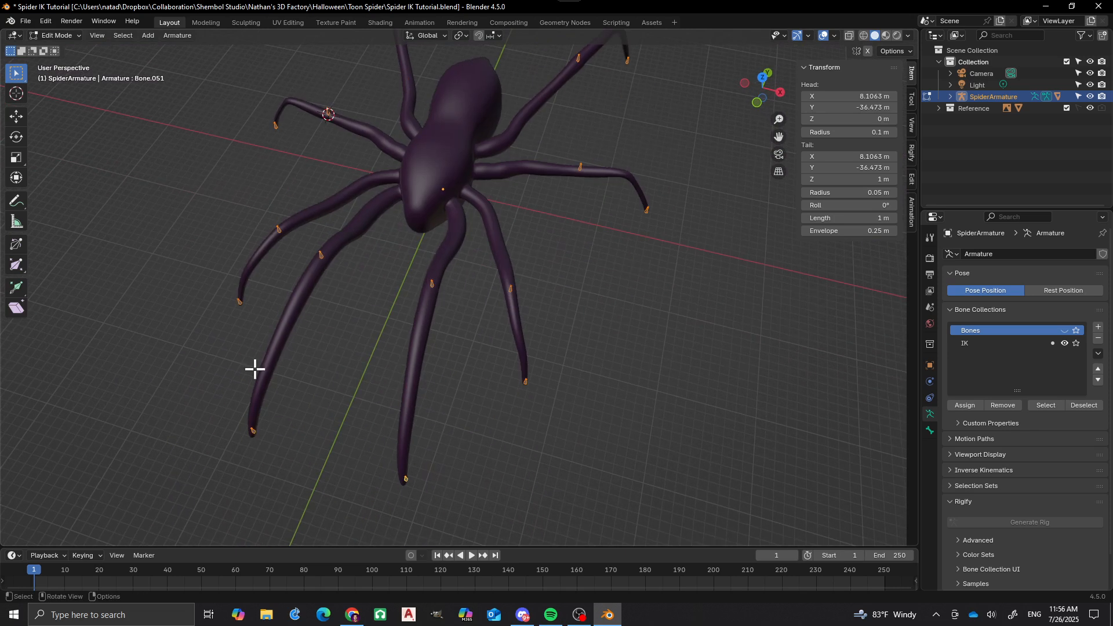
pyautogui.moveTo(589, 121); pyautogui.dragTo(607, 181, button='middle')
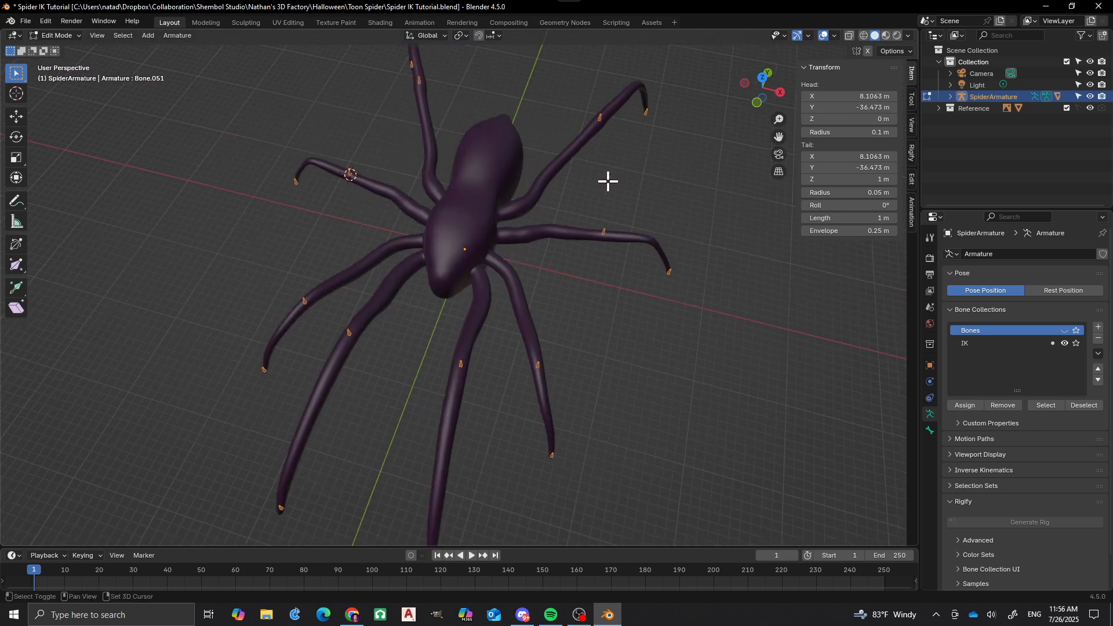
pyautogui.moveTo(597, 241); pyautogui.dragTo(565, 228, button='middle')
pyautogui.scroll(-2, 551, 232)
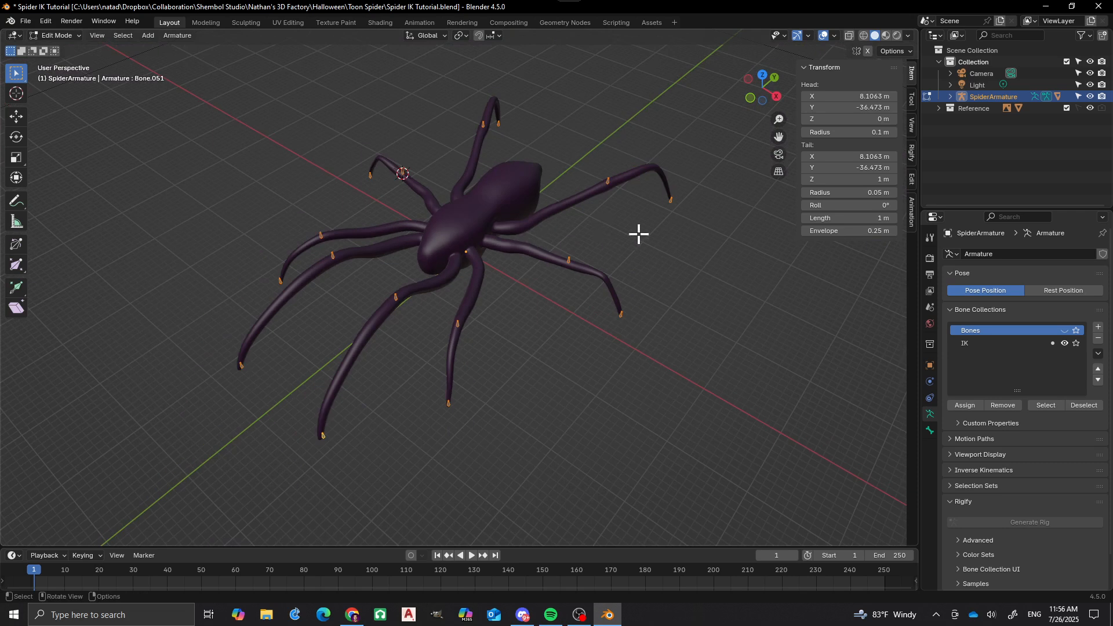
# Show the Bones collection again and put the spider armature in Pose Mode
pyautogui.click(1065, 330)
pyautogui.keyDown('shift'); pyautogui.moveTo(516, 316); pyautogui.dragTo(524, 300, button='middle'); pyautogui.keyUp('shift')
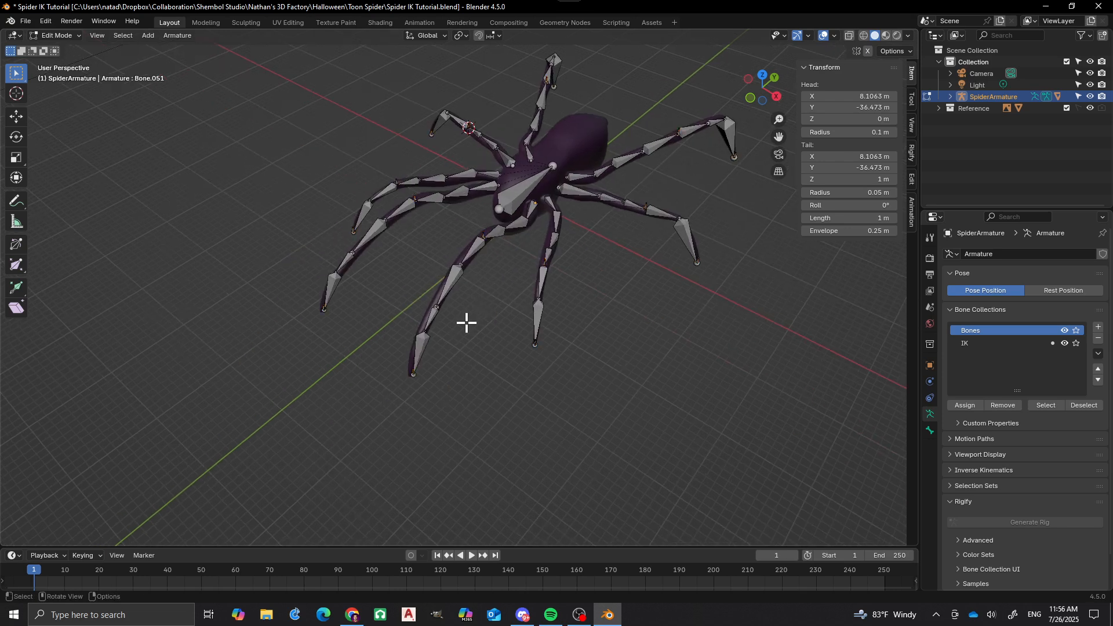
pyautogui.hotkey('ctrl', 'Tab')
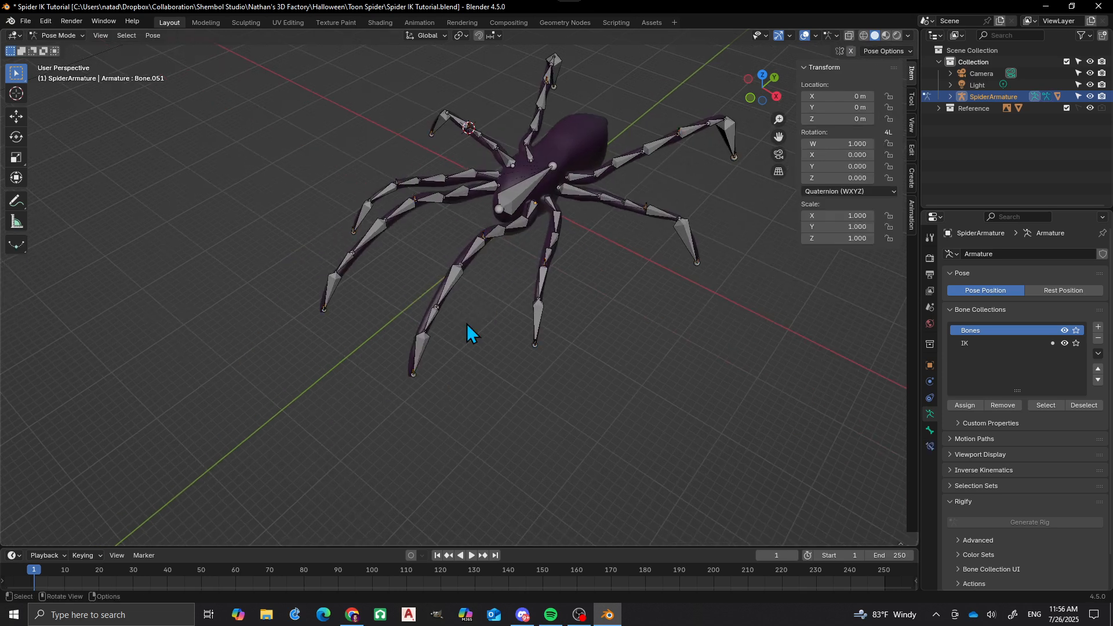
pyautogui.click(462, 274)
pyautogui.moveTo(451, 322); pyautogui.dragTo(485, 266, button='middle')
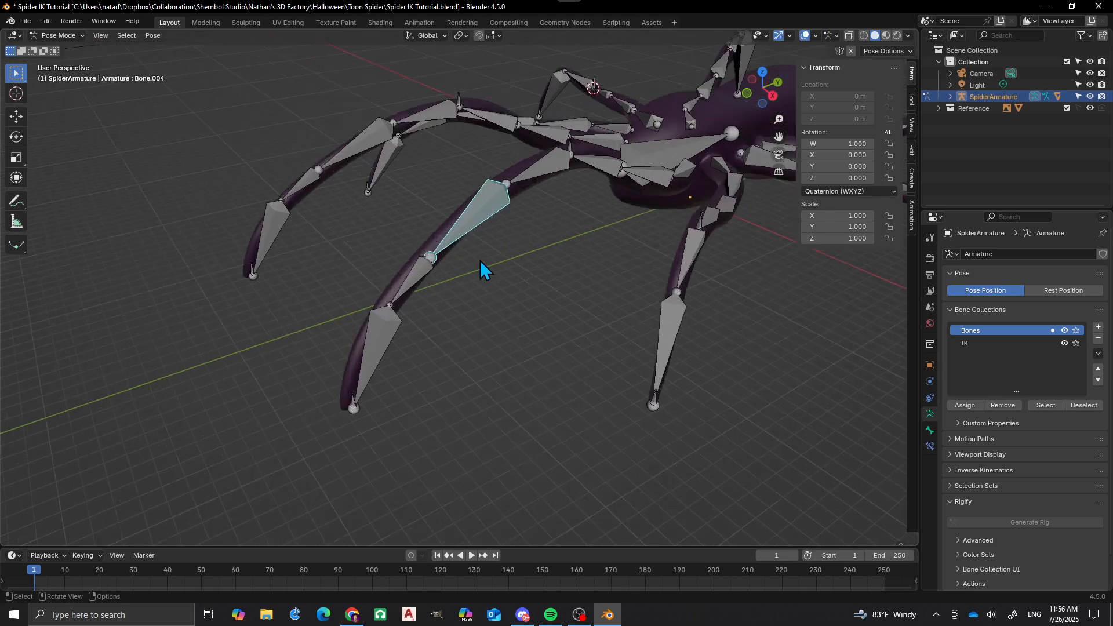
pyautogui.scroll(3, 468, 194)
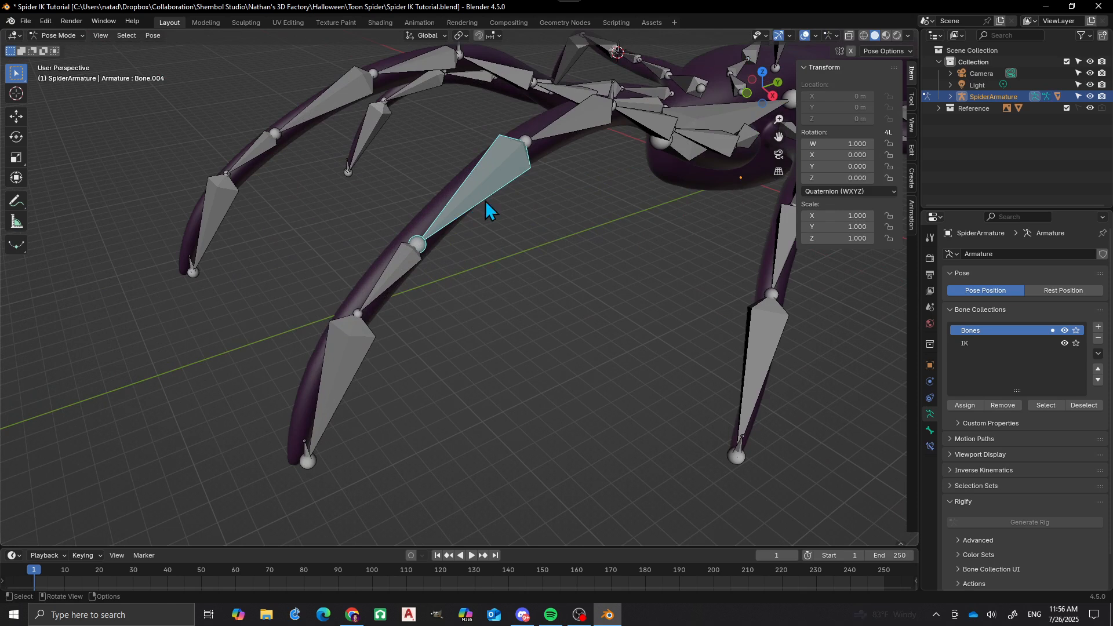
pyautogui.scroll(-3, 473, 238)
pyautogui.scroll(-2, 479, 255)
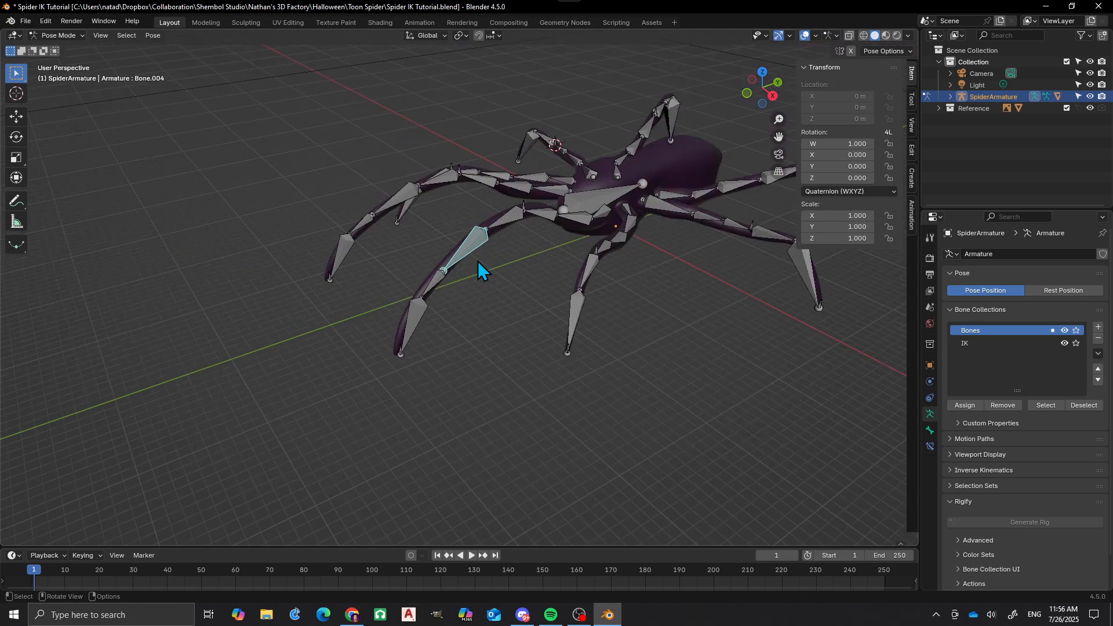
pyautogui.hotkey('ctrl', 'Tab')
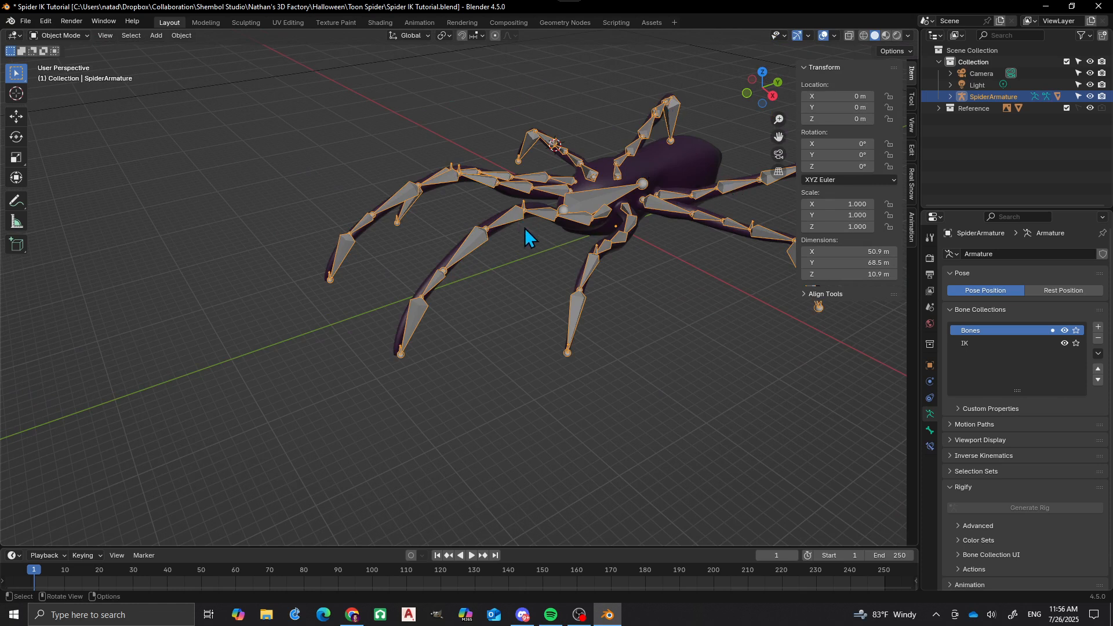
pyautogui.hotkey('ctrl', 'Tab')
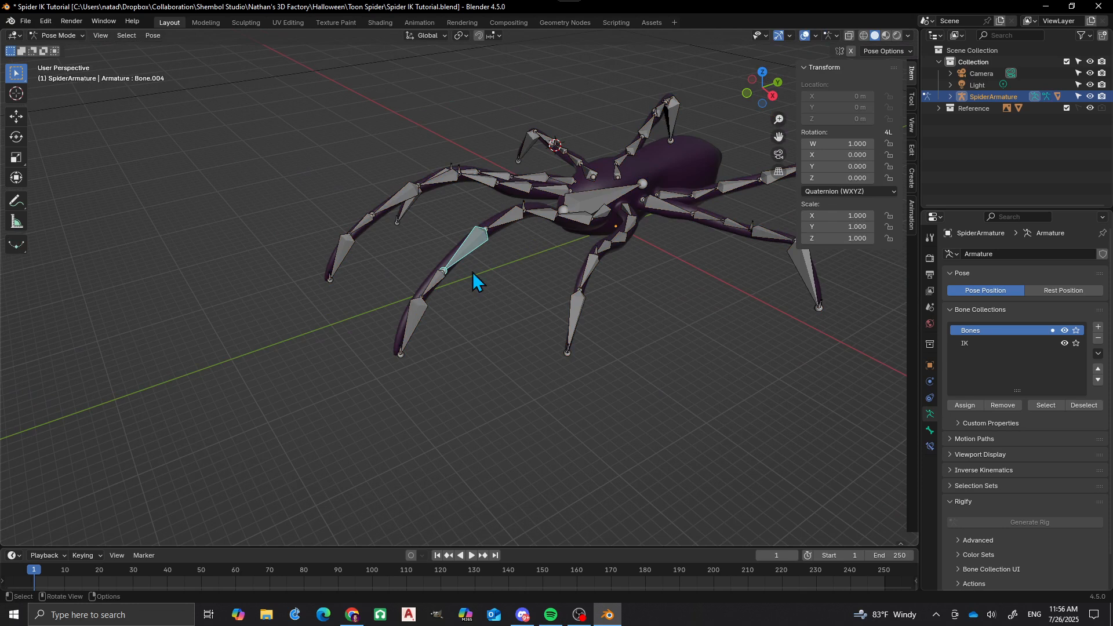
# Add an Inverse Kinematics bone constraint to the last bone of the +X side's front leg
pyautogui.scroll(6, 437, 317)
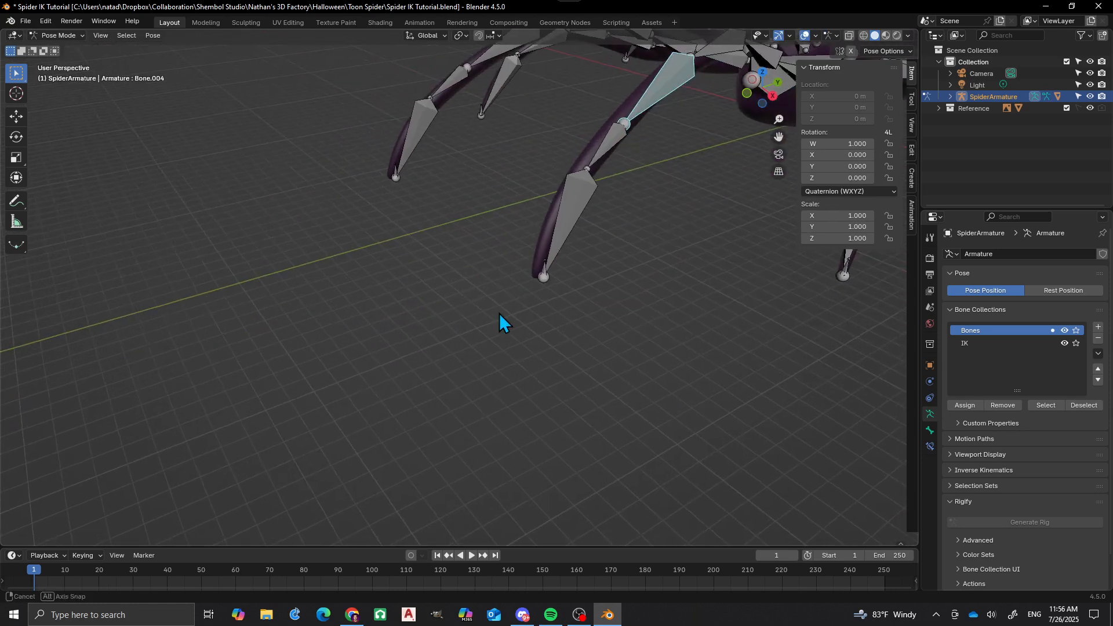
pyautogui.scroll(5, 422, 284)
pyautogui.click(411, 205)
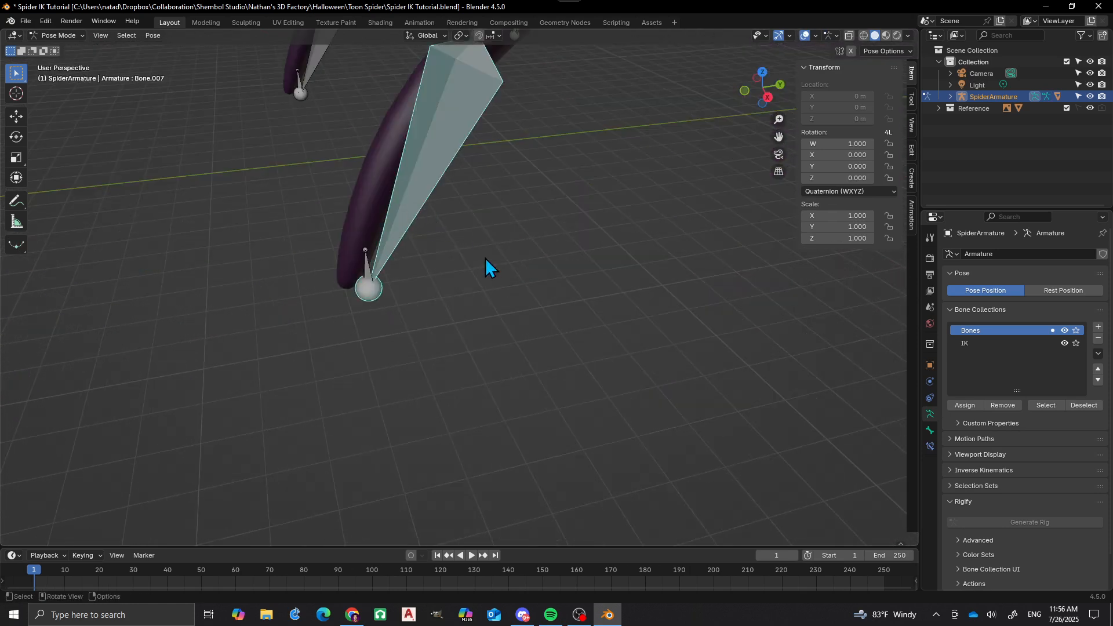
pyautogui.scroll(-4, 511, 223)
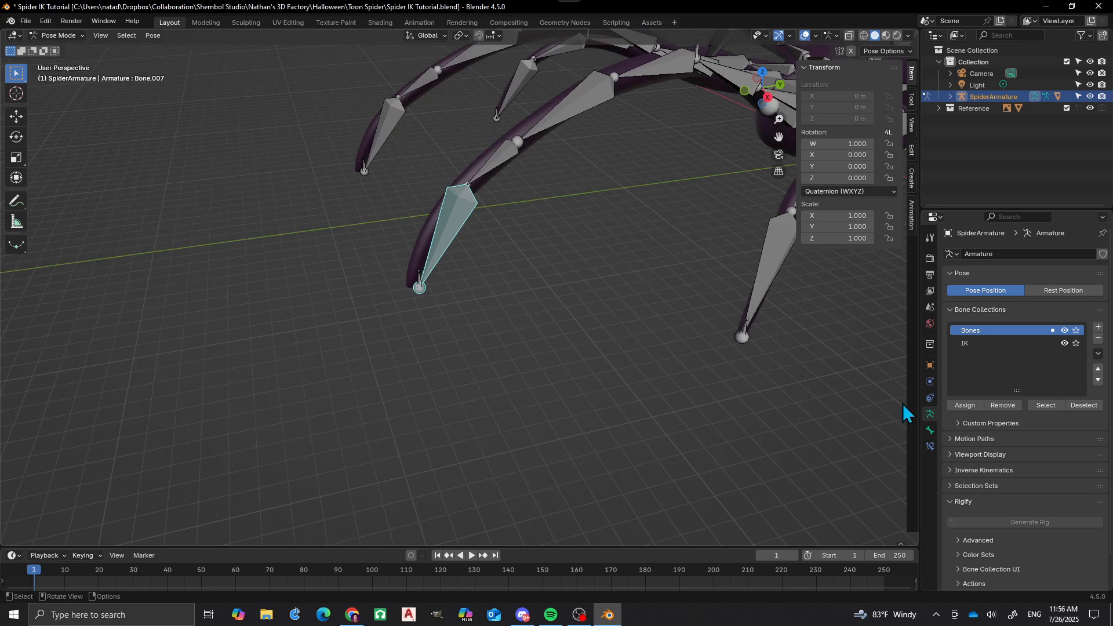
pyautogui.click(931, 433)
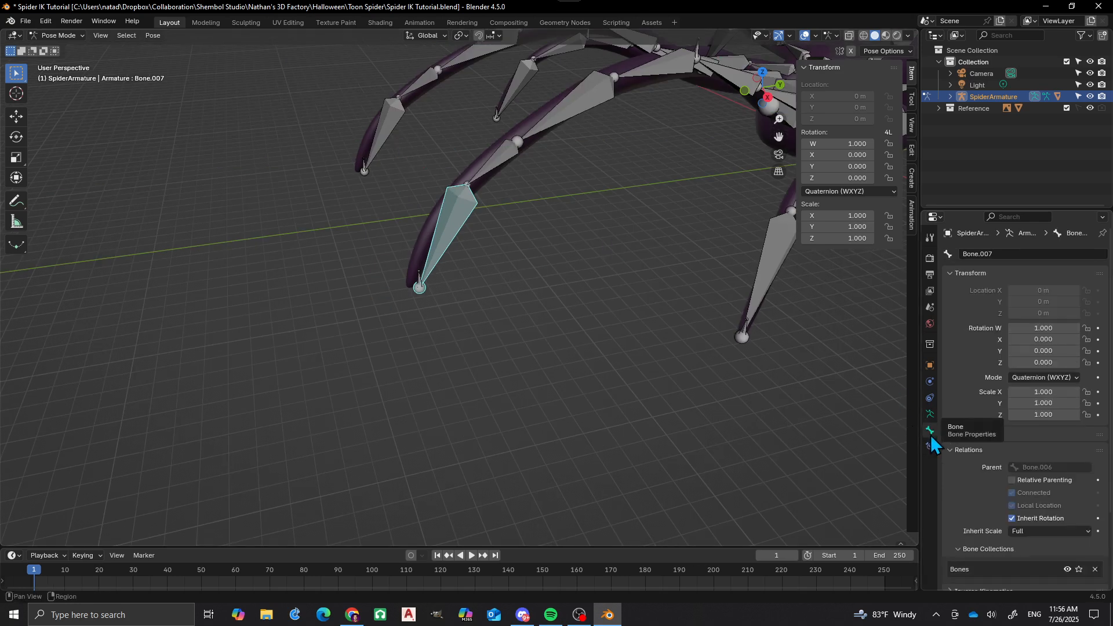
pyautogui.click(931, 447)
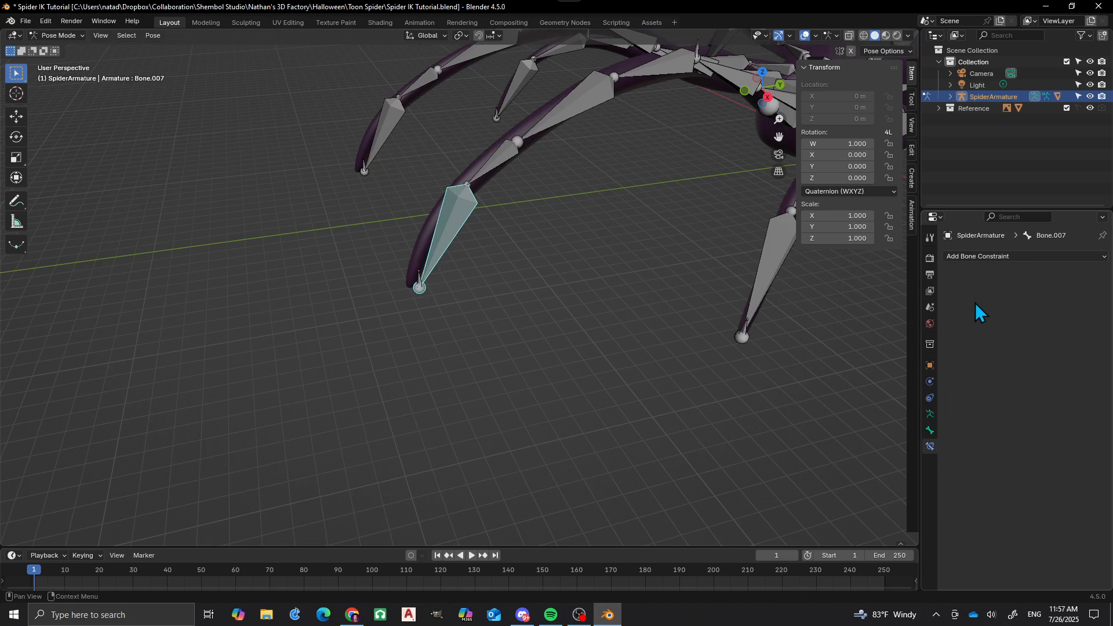
pyautogui.click(970, 257)
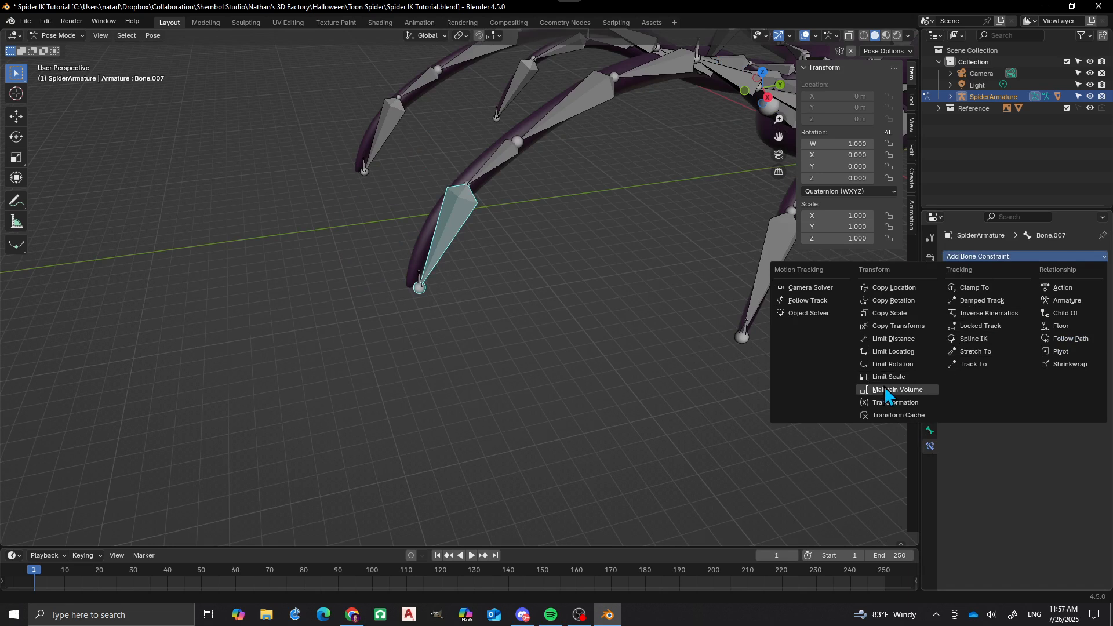
pyautogui.click(985, 313)
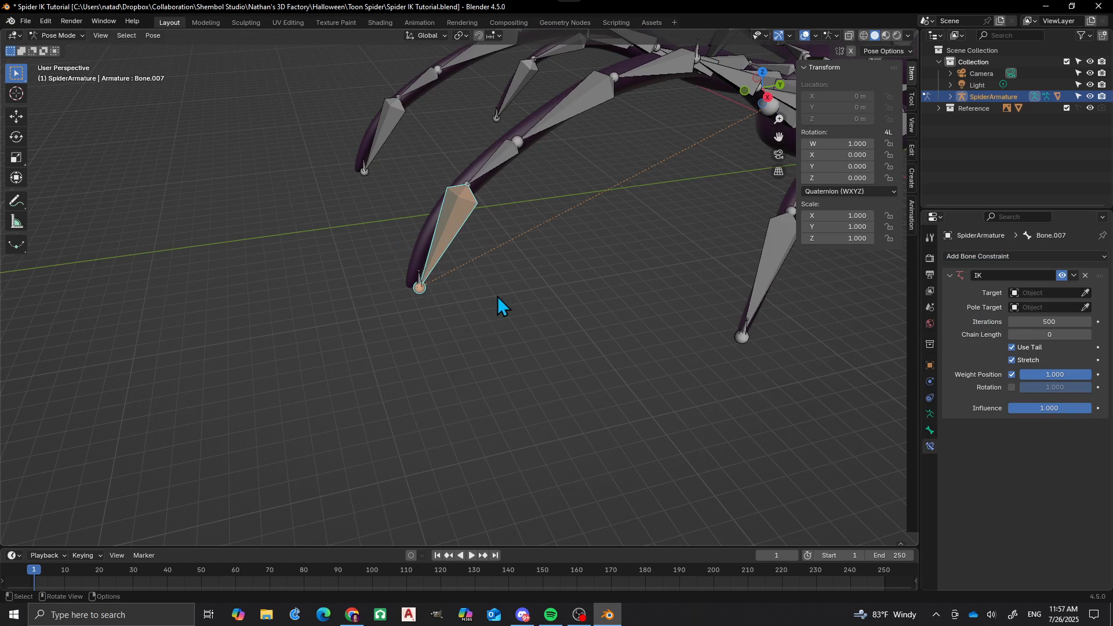
# Set the IK constraint's target to SpiderArmature and its bone to the tip control bone, Bone.051
pyautogui.scroll(2, 478, 200)
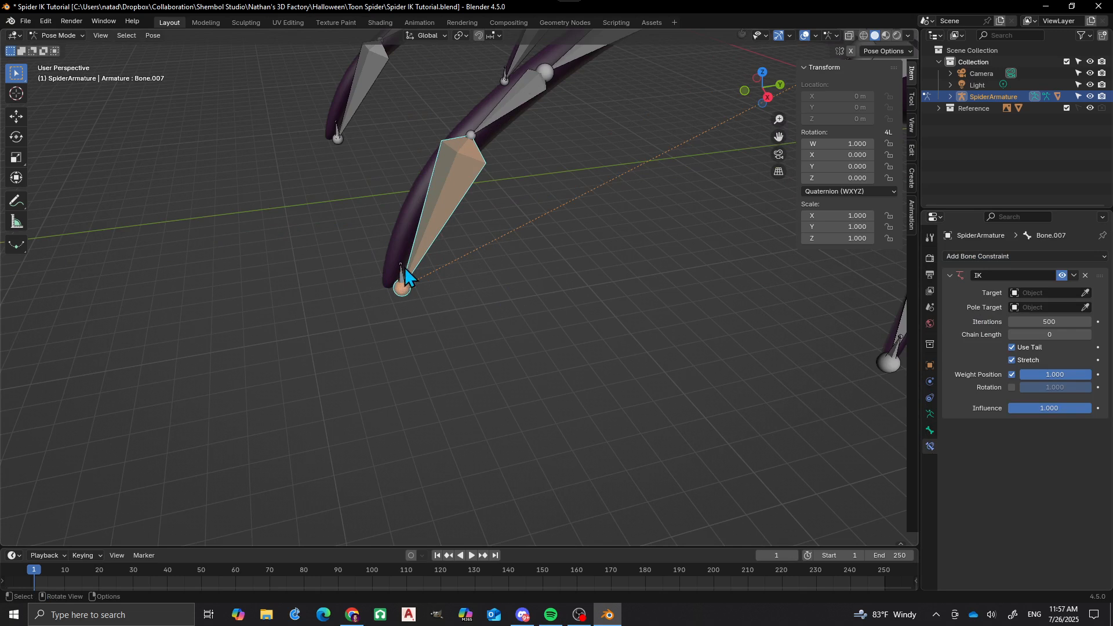
pyautogui.click(1086, 293)
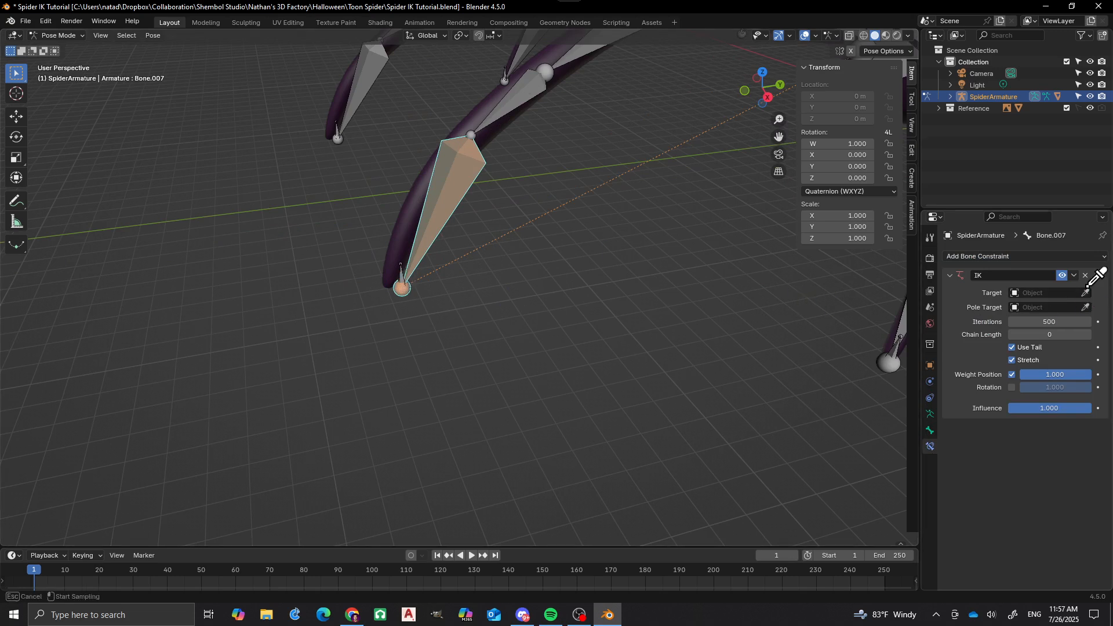
pyautogui.click(403, 272)
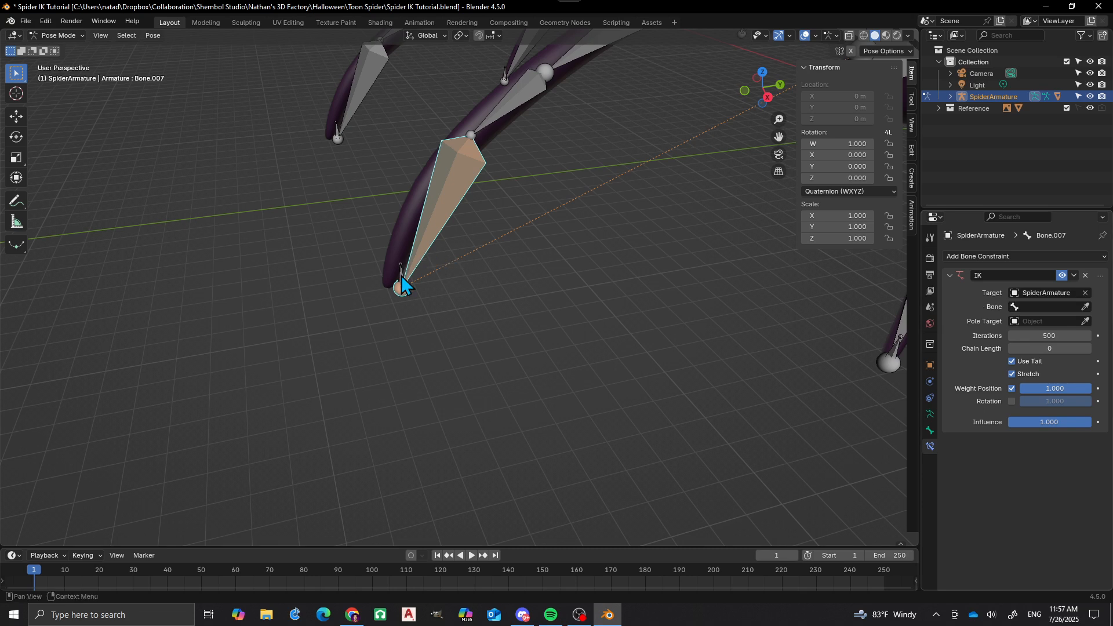
pyautogui.click(1086, 307)
pyautogui.click(404, 272)
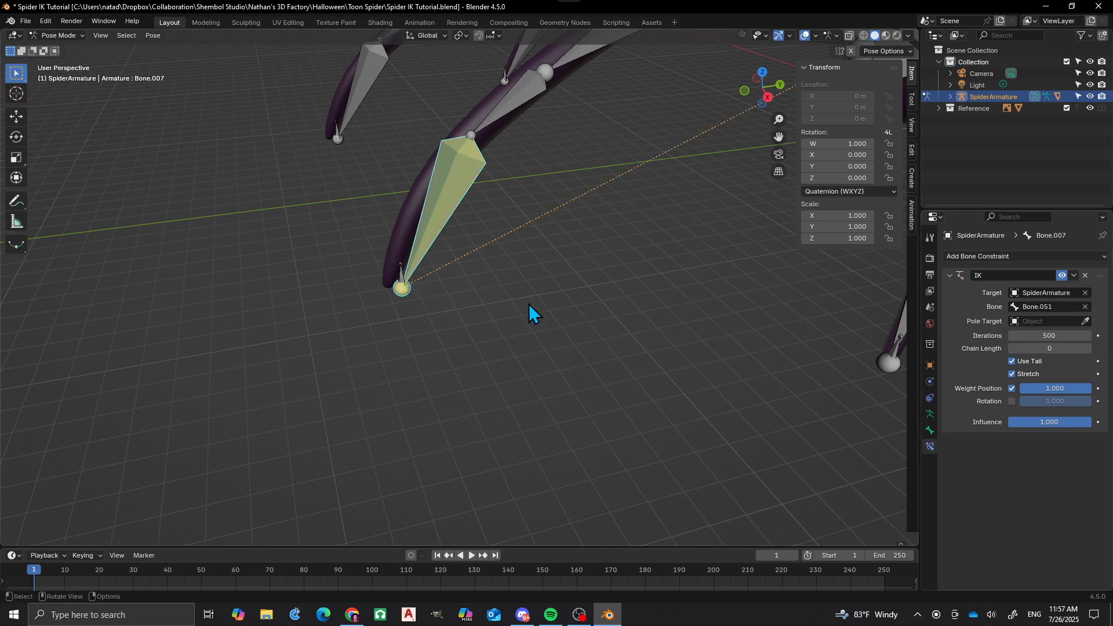
# Test the IK constraint by moving the front leg's tip control bone freely, and cancel the move
pyautogui.click(405, 269)
pyautogui.press('g')
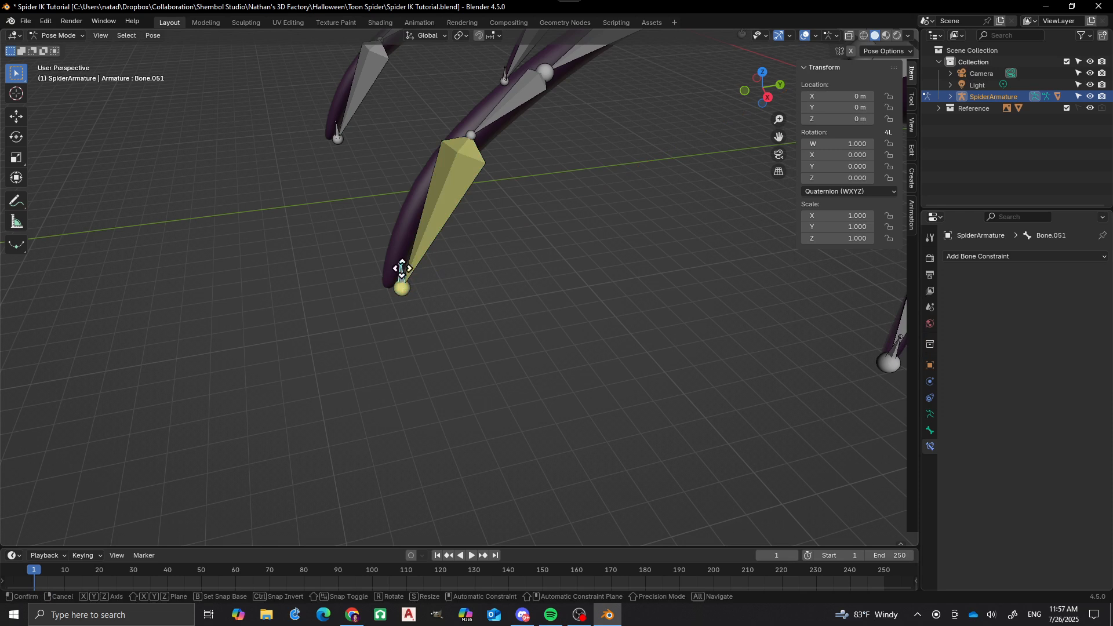
pyautogui.rightClick(392, 242)
pyautogui.scroll(-5, 456, 180)
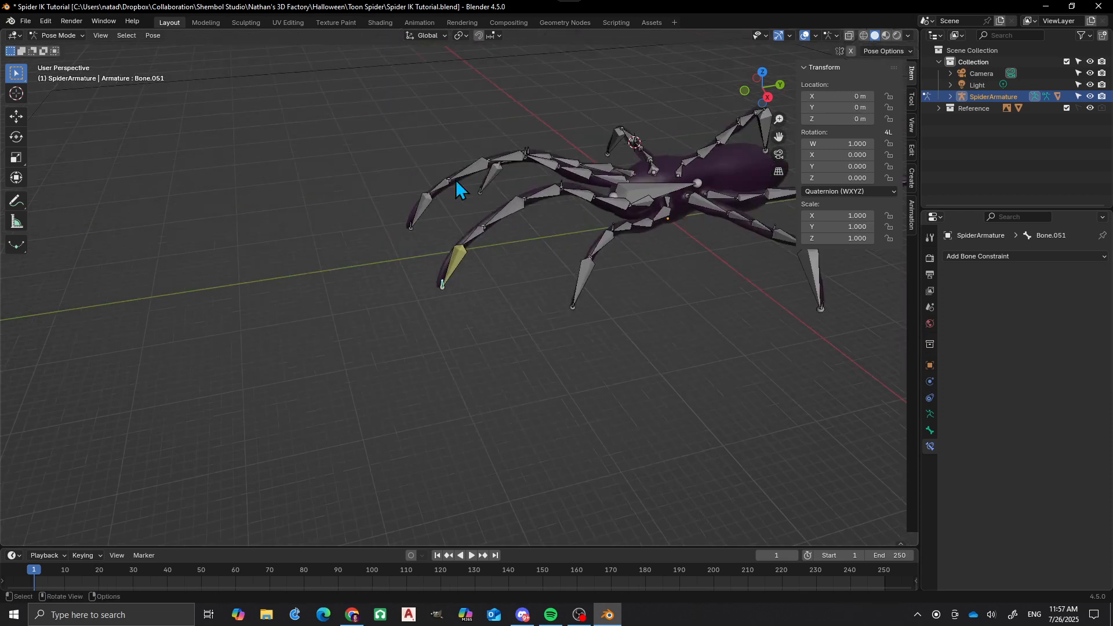
pyautogui.scroll(4, 499, 284)
pyautogui.press('g')
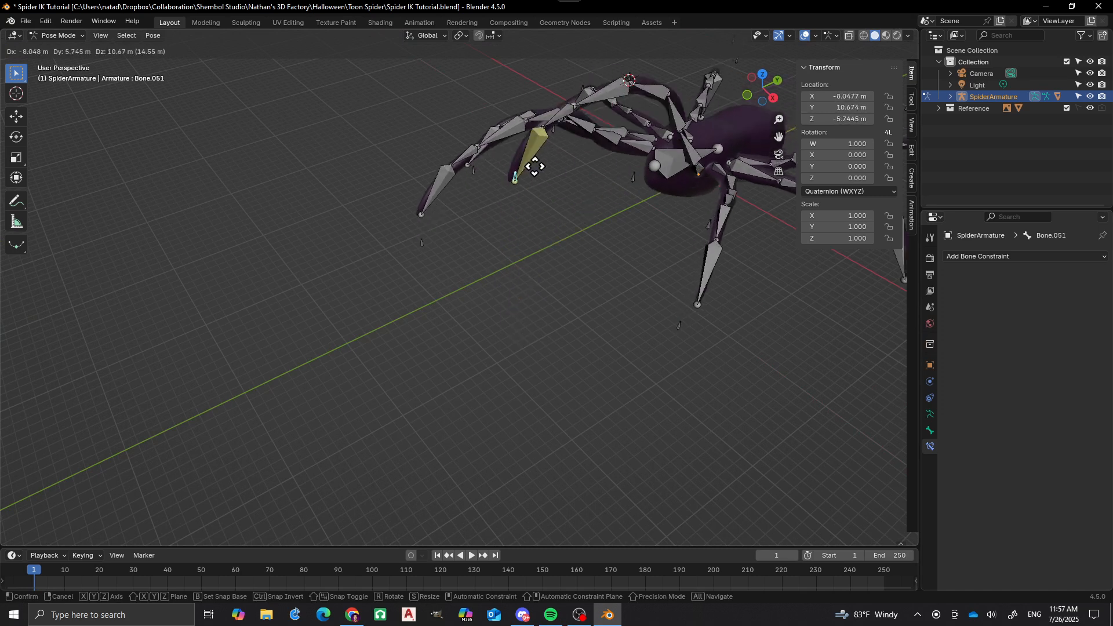
pyautogui.rightClick(532, 268)
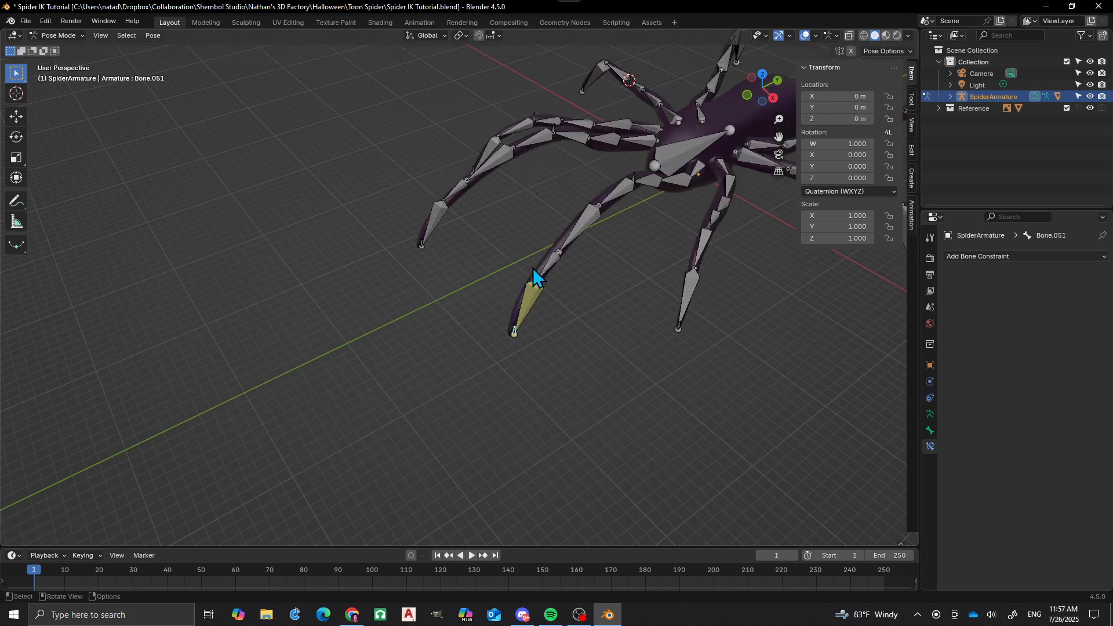
# Set the IK constraint's Chain Length to 4 on the last bone of the +X side's front leg
pyautogui.moveTo(583, 279); pyautogui.dragTo(551, 276, button='middle')
pyautogui.scroll(3, 499, 255)
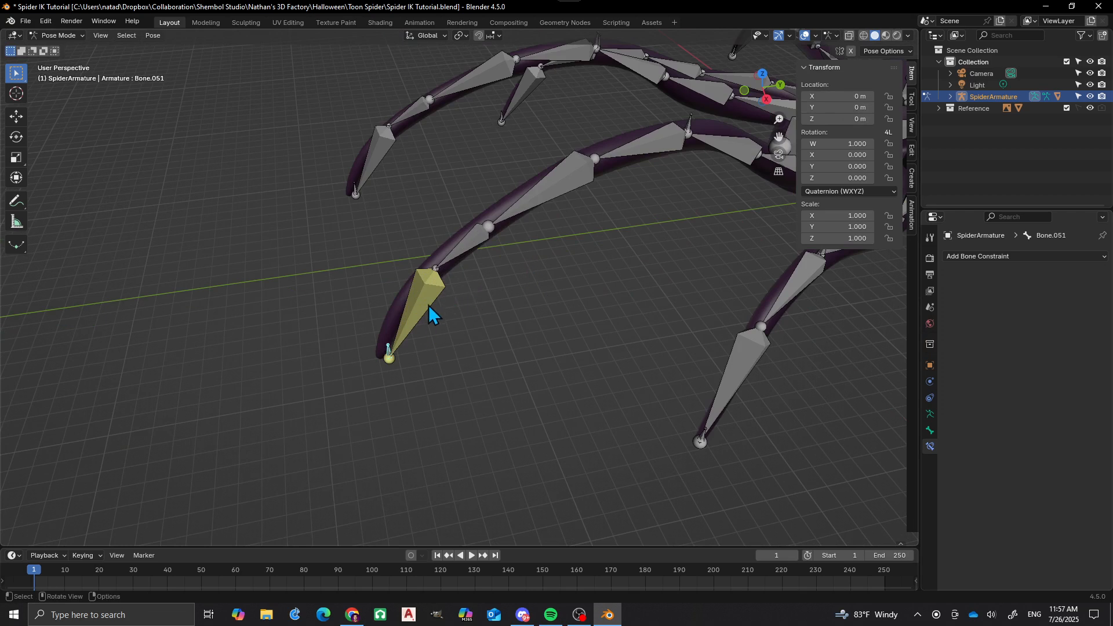
pyautogui.keyDown('shift'); pyautogui.moveTo(690, 123); pyautogui.dragTo(561, 167, button='middle'); pyautogui.keyUp('shift')
pyautogui.moveTo(615, 205); pyautogui.dragTo(406, 223, button='middle')
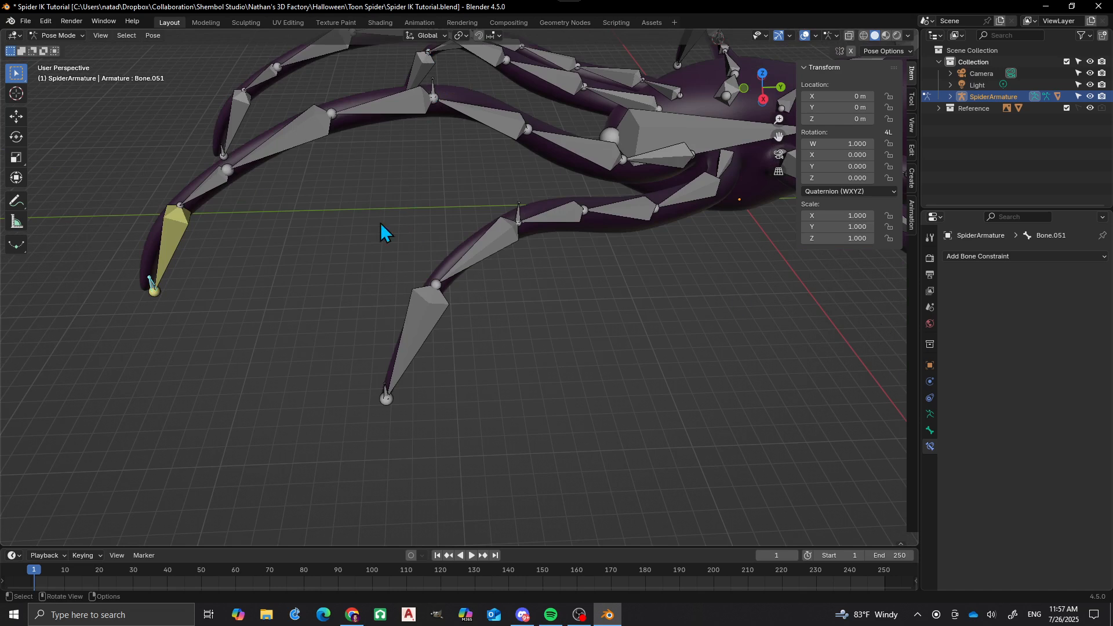
pyautogui.keyDown('shift'); pyautogui.moveTo(696, 158); pyautogui.dragTo(609, 267, button='middle'); pyautogui.keyUp('shift')
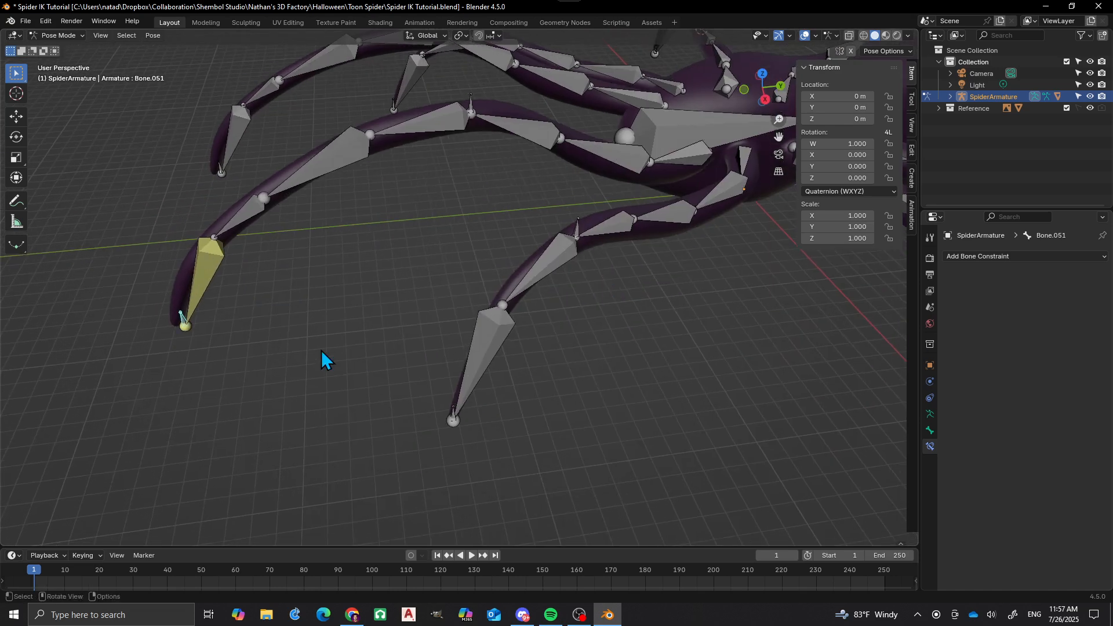
pyautogui.click(208, 271)
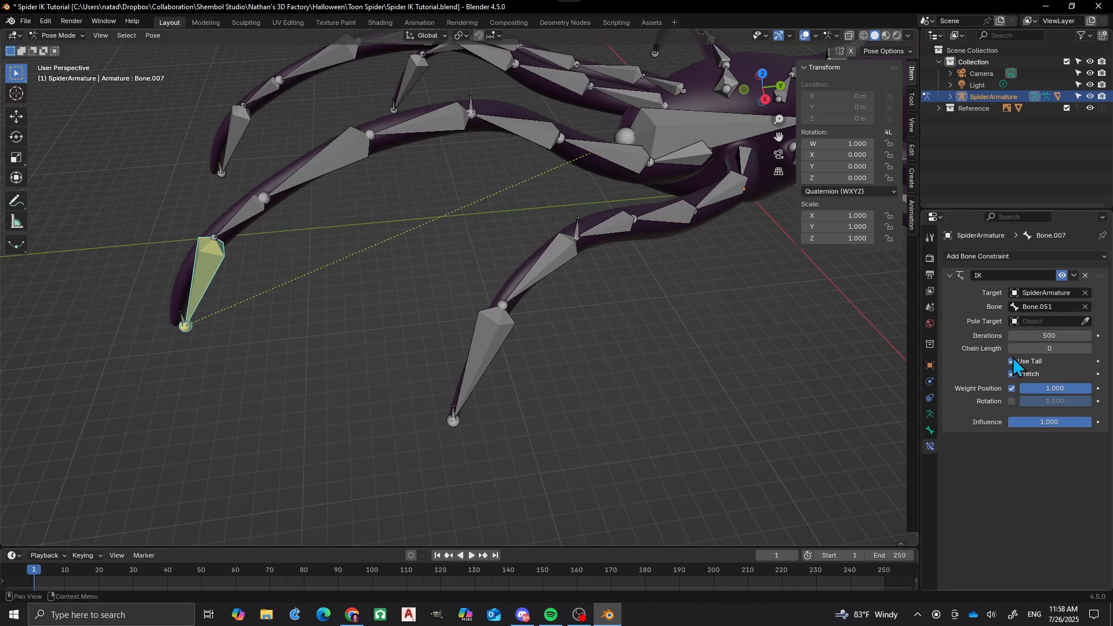
pyautogui.click(1088, 350)
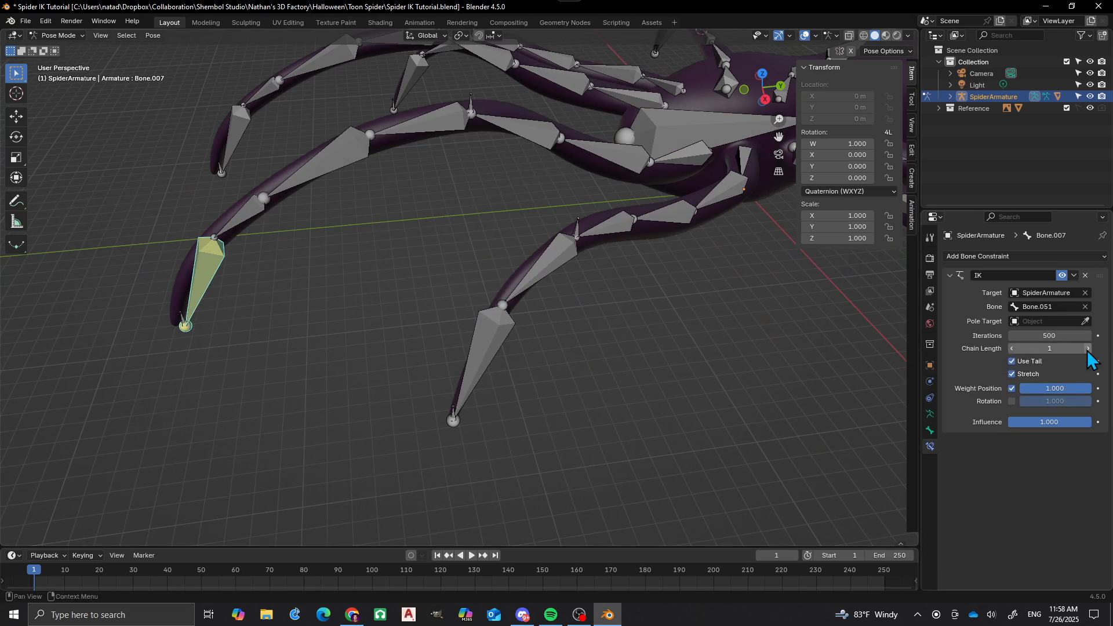
pyautogui.click(1088, 349)
pyautogui.click(1088, 349)
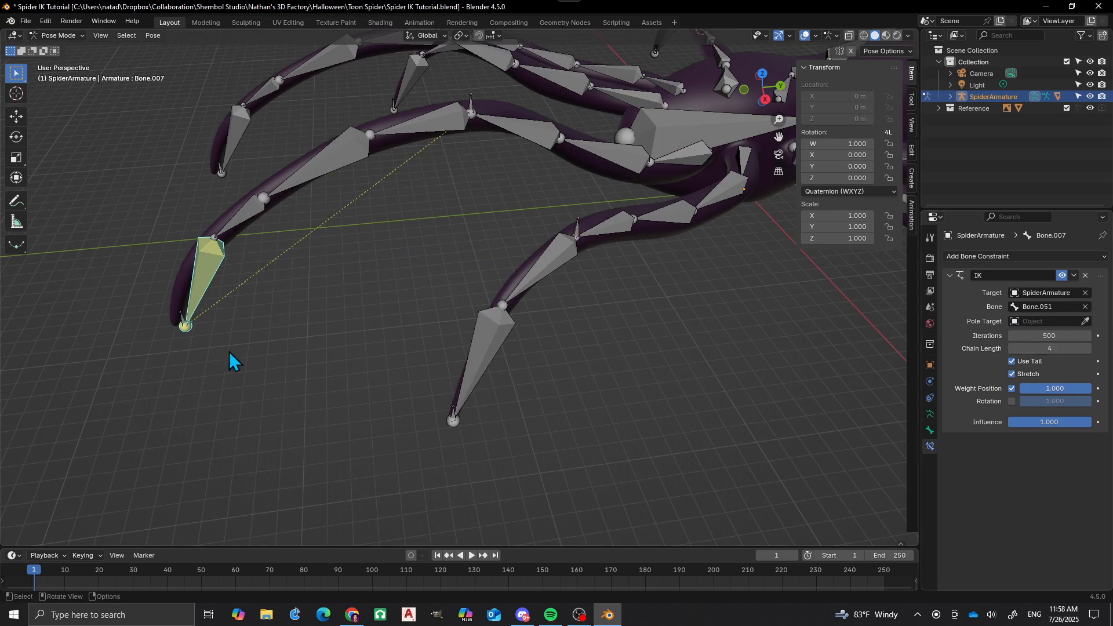
# Test the shortened IK chain by moving the tip control bone upward, and cancel the move
pyautogui.click(183, 324)
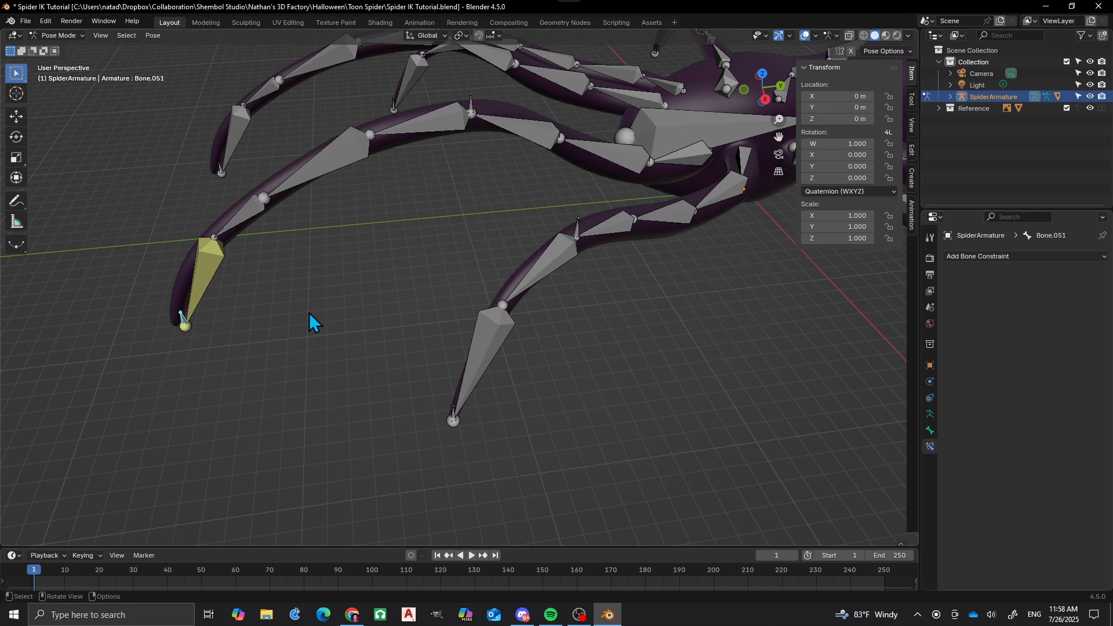
pyautogui.press('g')
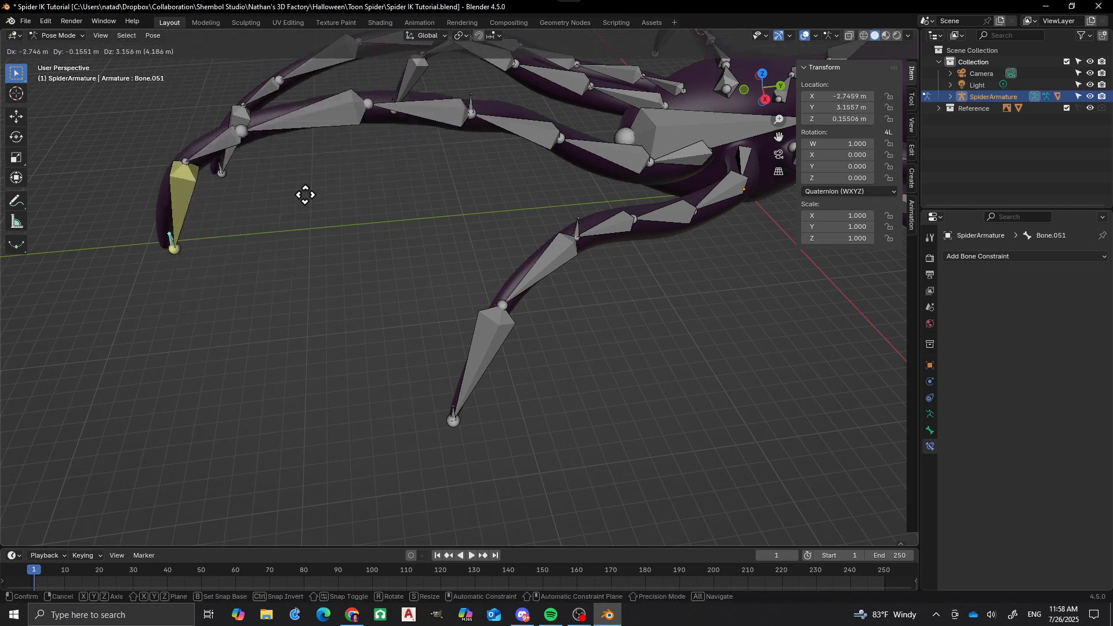
pyautogui.press('Escape')
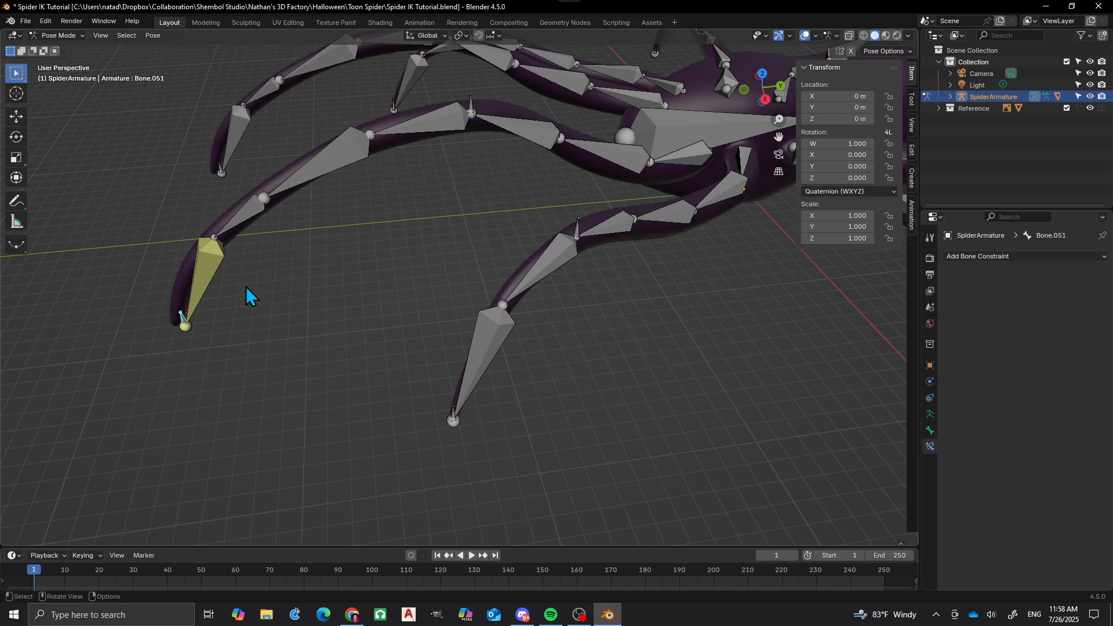
# Set the IK constraint's Chain Length to 7 on the last bone of the front leg
pyautogui.keyDown('shift'); pyautogui.click(201, 280); pyautogui.keyUp('shift')
pyautogui.hotkey('shift', 'i')
pyautogui.click(200, 280)
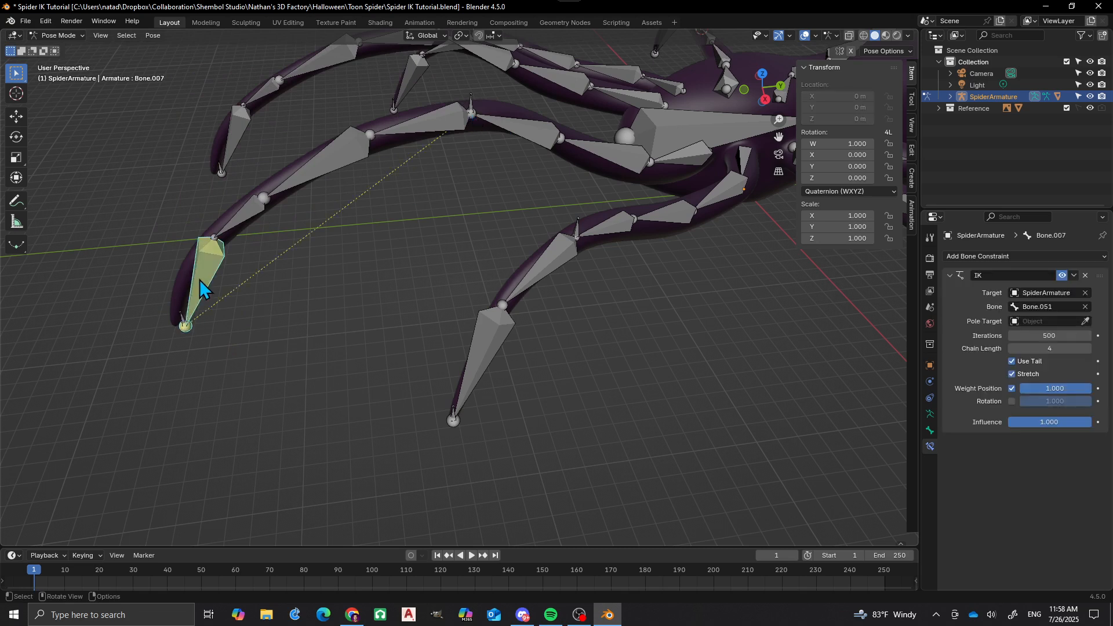
pyautogui.click(1088, 349)
pyautogui.click(1088, 348)
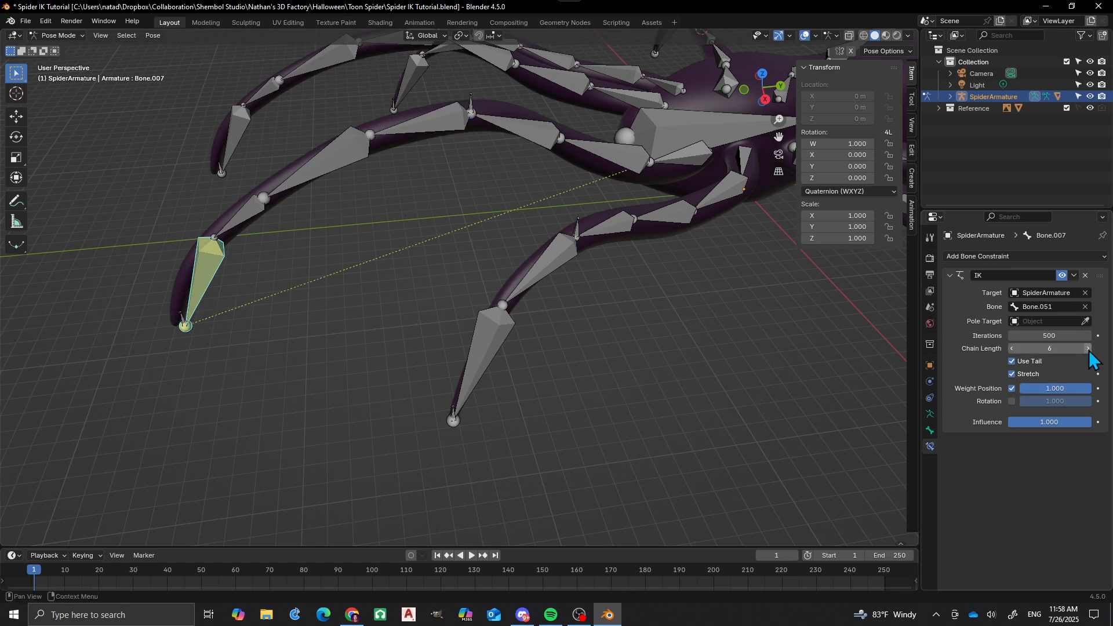
pyautogui.click(1089, 349)
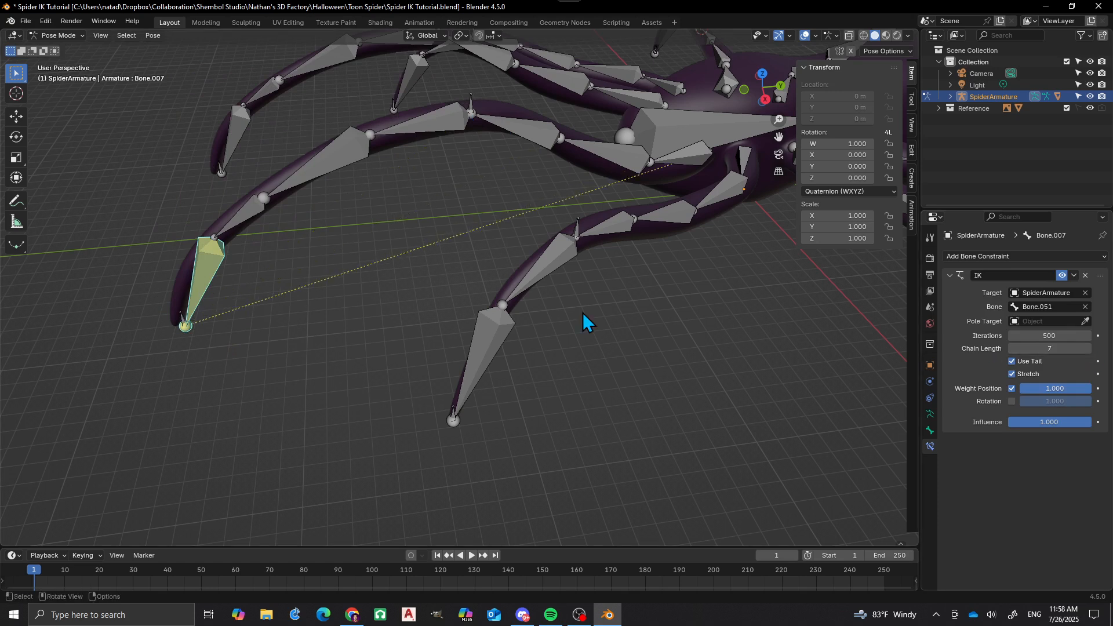
# Test the lengthened IK chain by moving the front leg's tip control bone freely, and cancel the move
pyautogui.click(179, 314)
pyautogui.press('g')
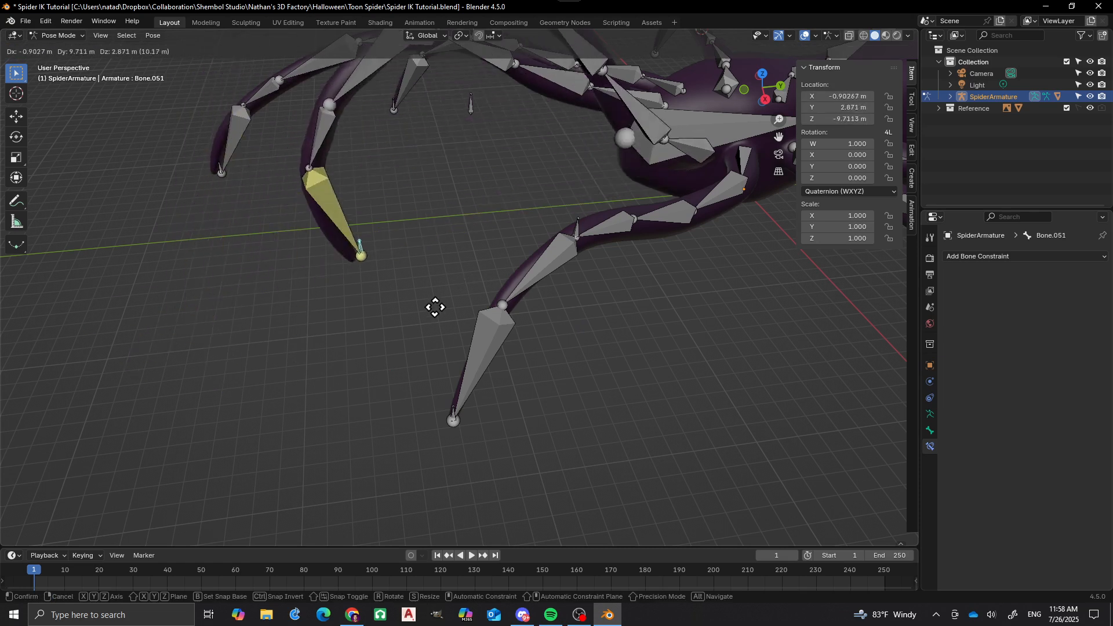
pyautogui.press('Escape')
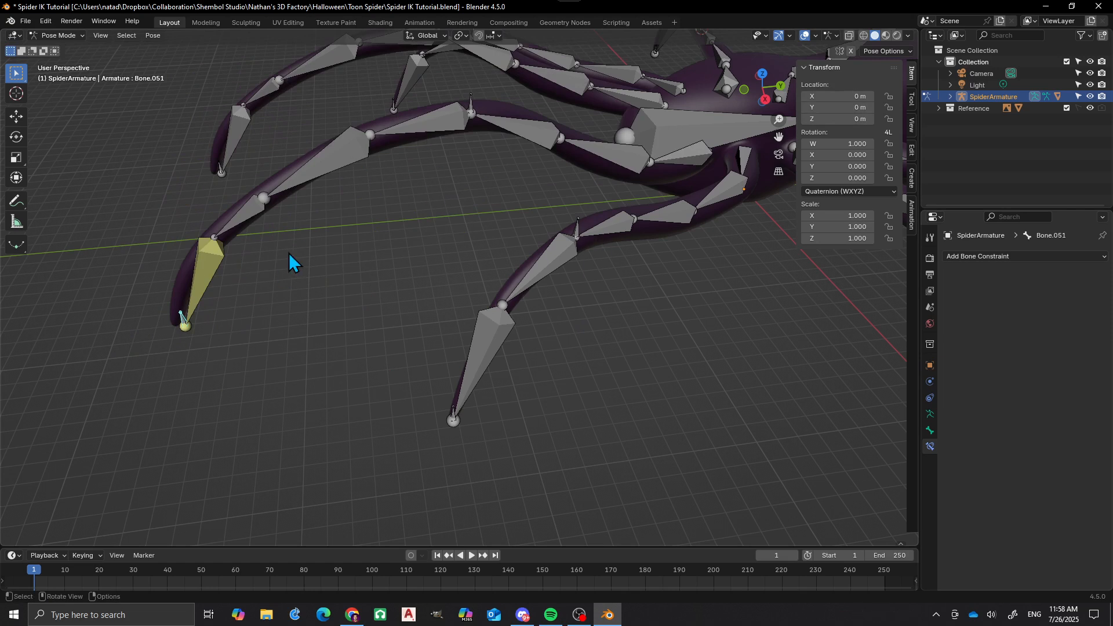
# Set the Chain Length of the front leg's last-bone IK constraint back to 4
pyautogui.click(192, 273)
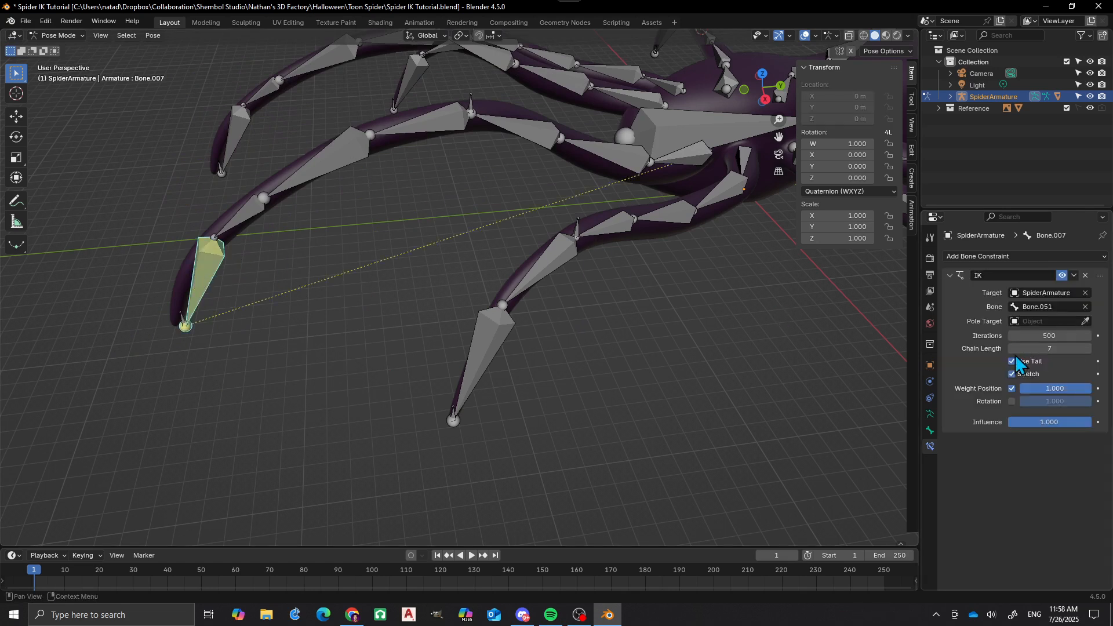
pyautogui.moveTo(1051, 349); pyautogui.dragTo(1015, 348)
# Add an Inverse Kinematics constraint with Chain Length 3 to Bone.003, the front leg bone that ends at the mid-leg control bone
pyautogui.keyDown('shift'); pyautogui.moveTo(440, 186); pyautogui.dragTo(421, 197, button='middle'); pyautogui.keyUp('shift')
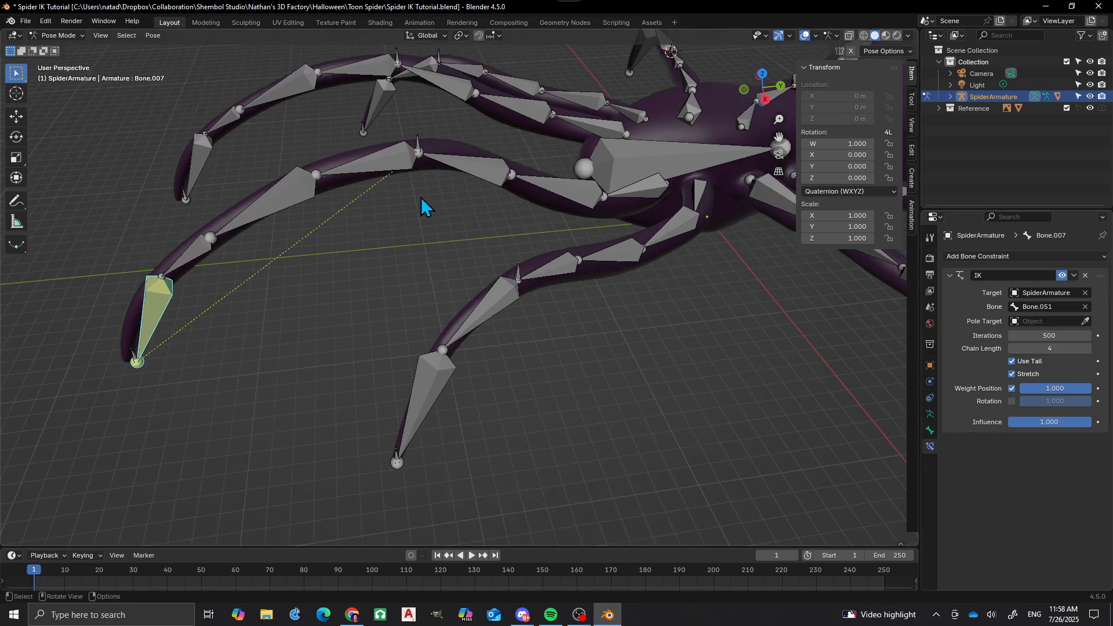
pyautogui.click(420, 146)
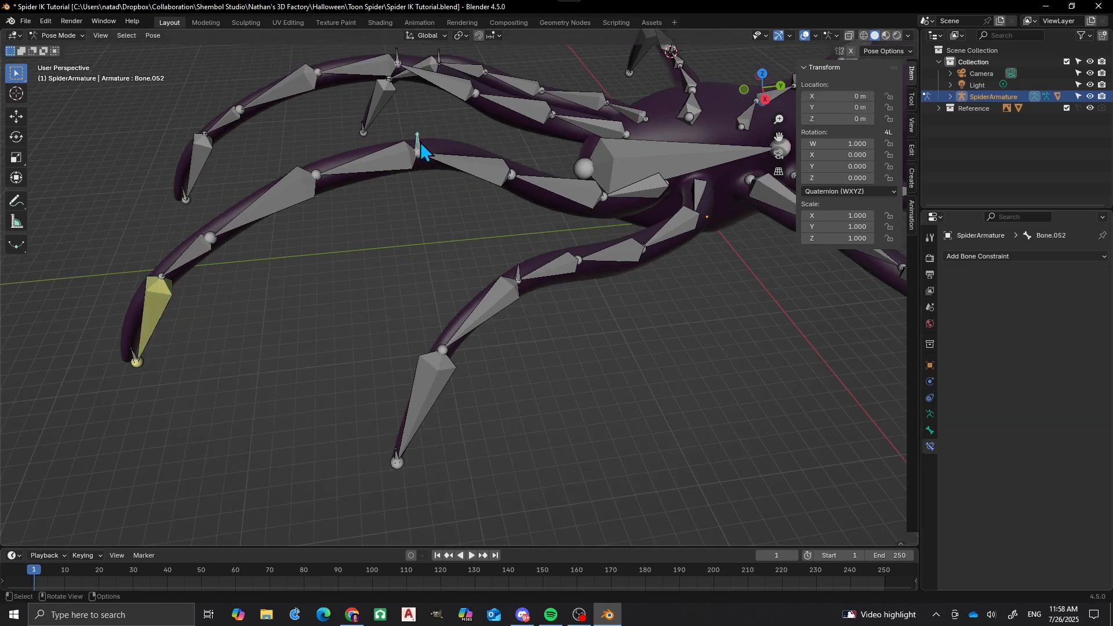
pyautogui.click(467, 167)
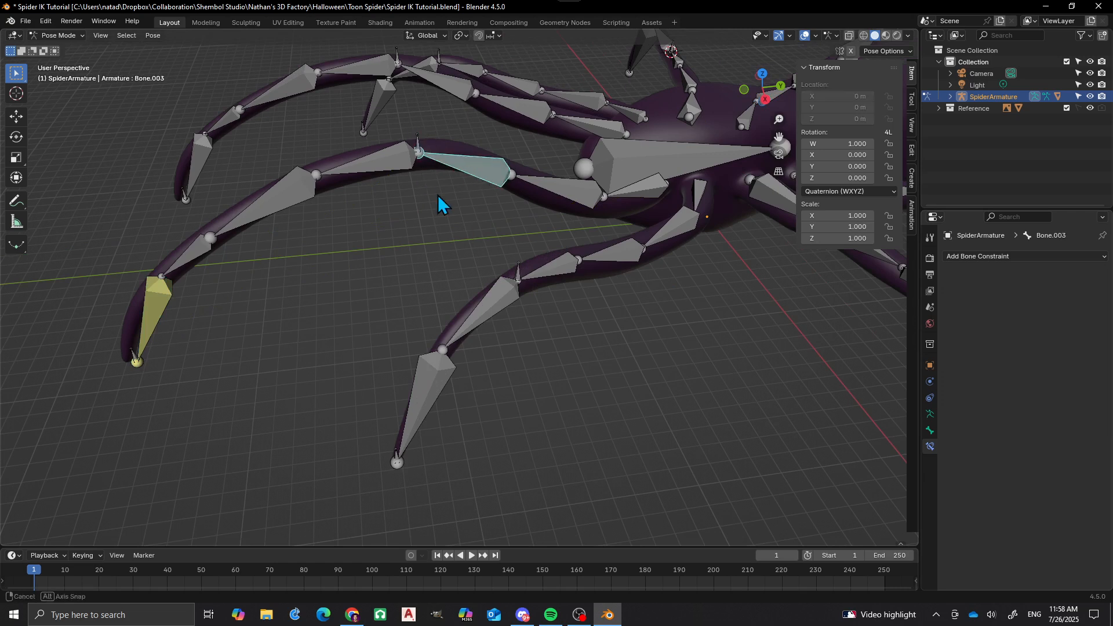
pyautogui.moveTo(437, 195); pyautogui.dragTo(621, 234, button='middle')
pyautogui.scroll(2, 589, 290)
pyautogui.keyDown('shift'); pyautogui.moveTo(767, 225); pyautogui.dragTo(544, 263, button='middle'); pyautogui.keyUp('shift')
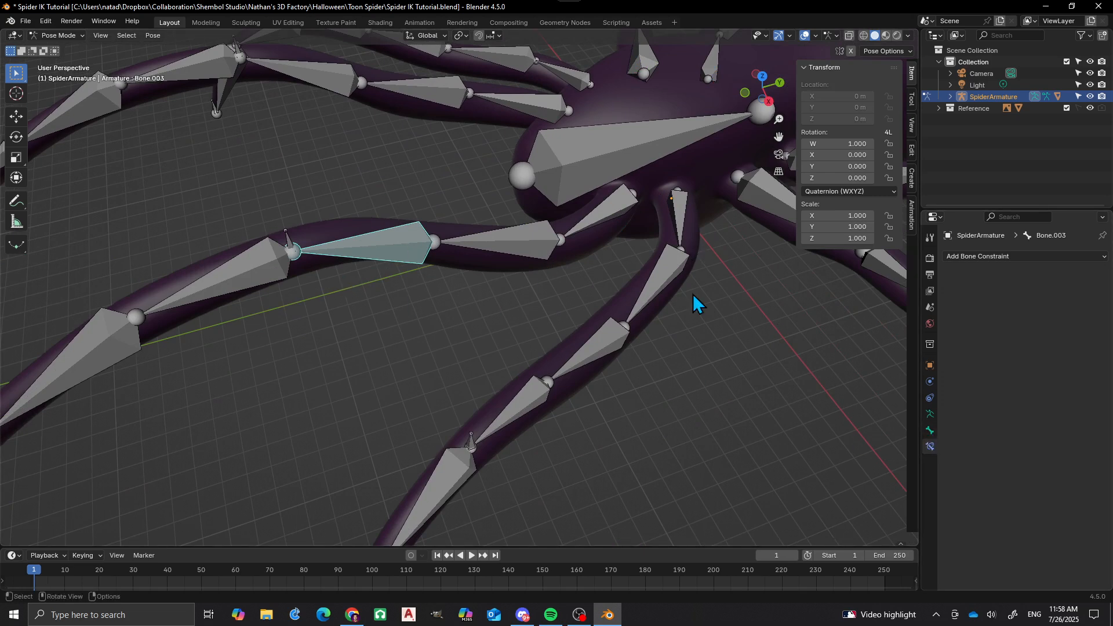
pyautogui.click(991, 257)
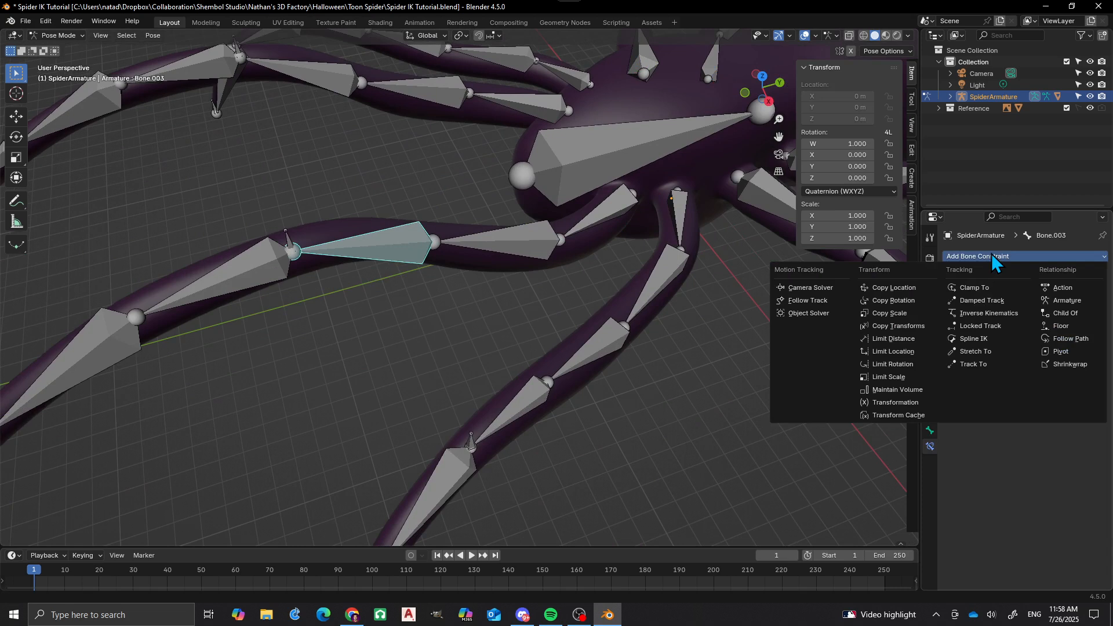
pyautogui.click(989, 313)
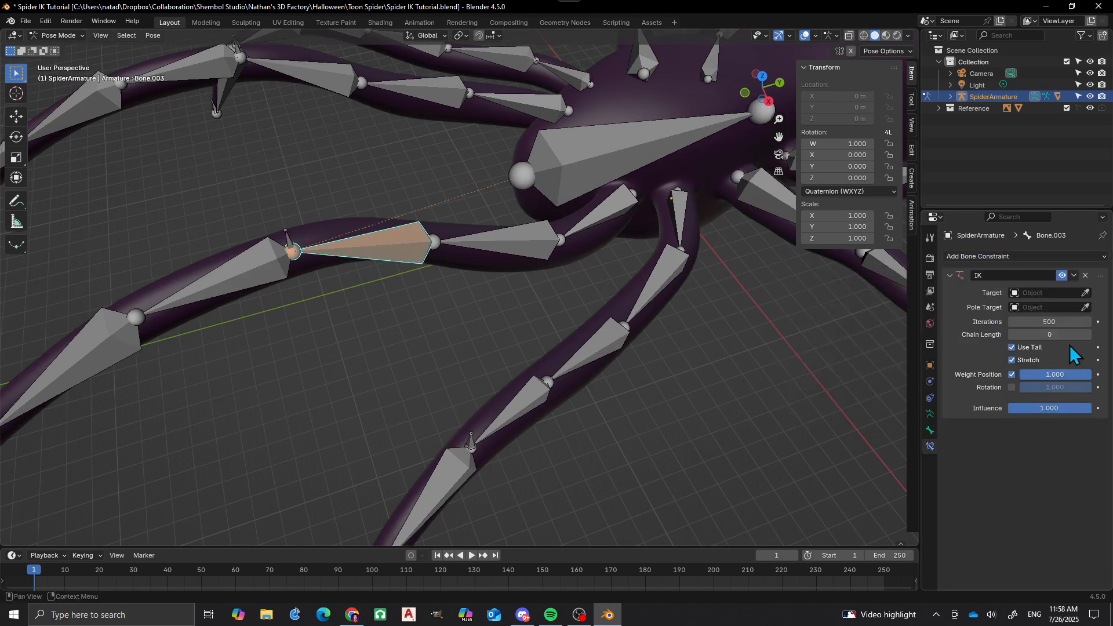
pyautogui.click(1088, 335)
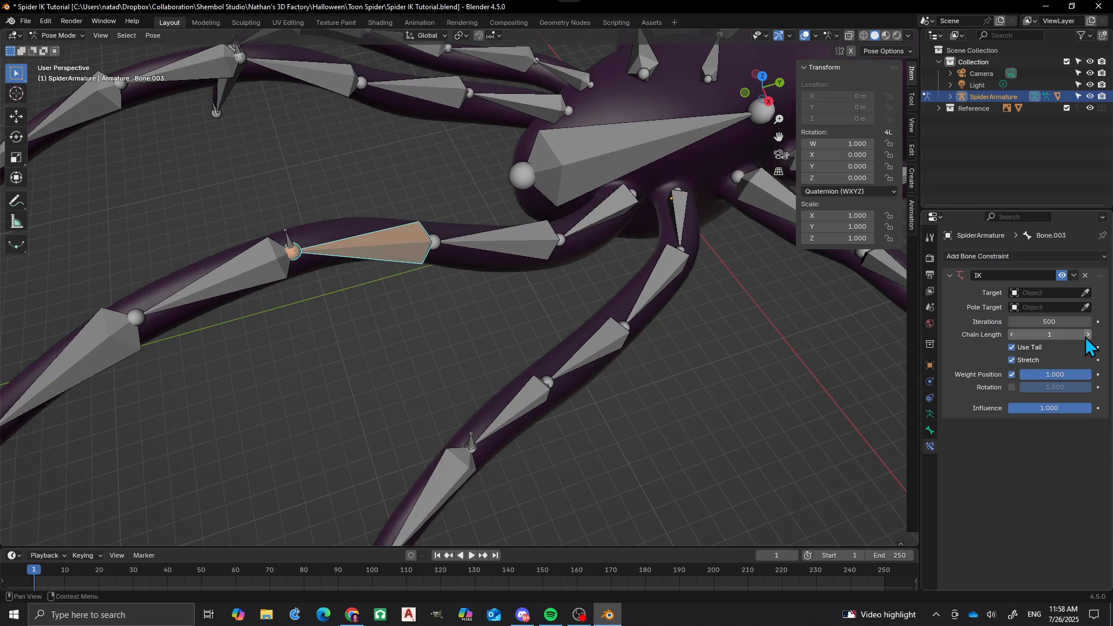
pyautogui.click(1088, 335)
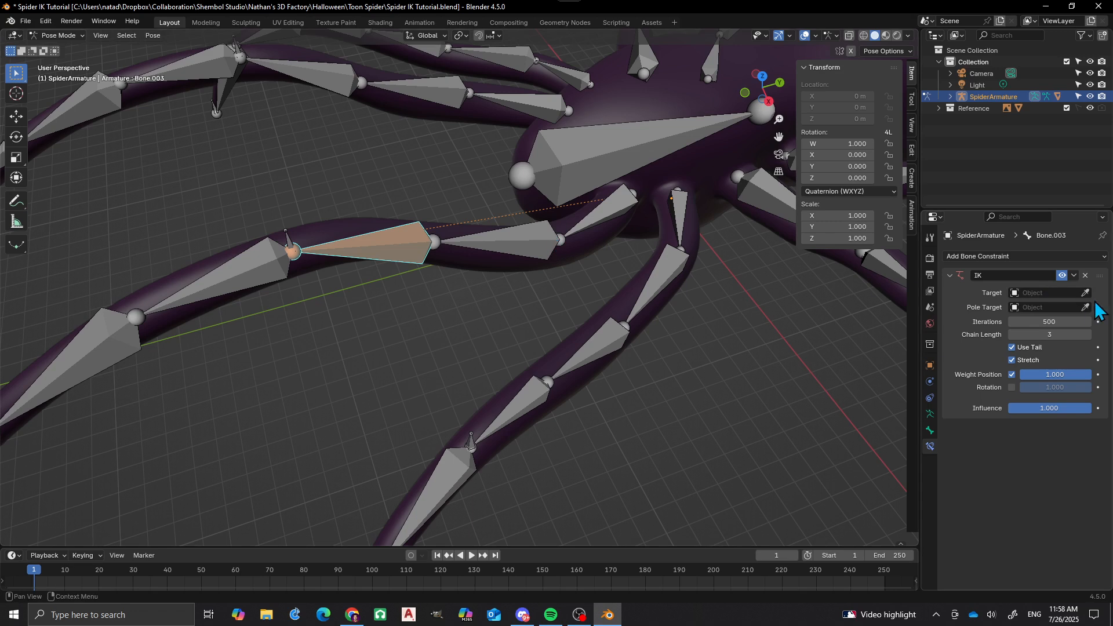
# Set the new IK constraint's target to SpiderArmature and its bone to the mid-leg control bone, Bone.052
pyautogui.click(1085, 292)
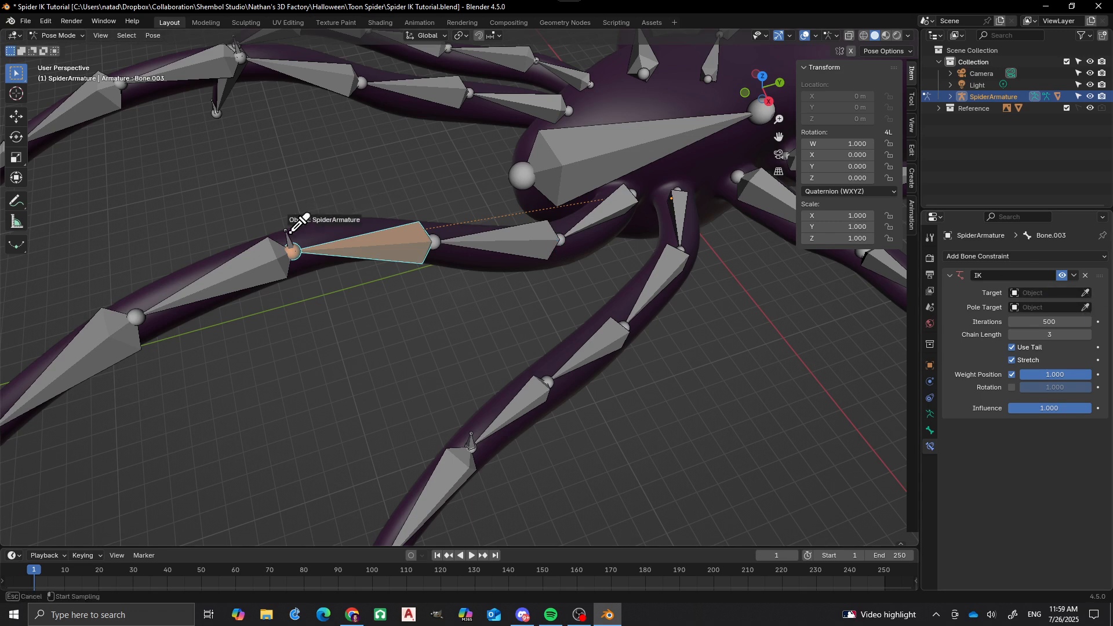
pyautogui.click(301, 219)
pyautogui.click(1085, 307)
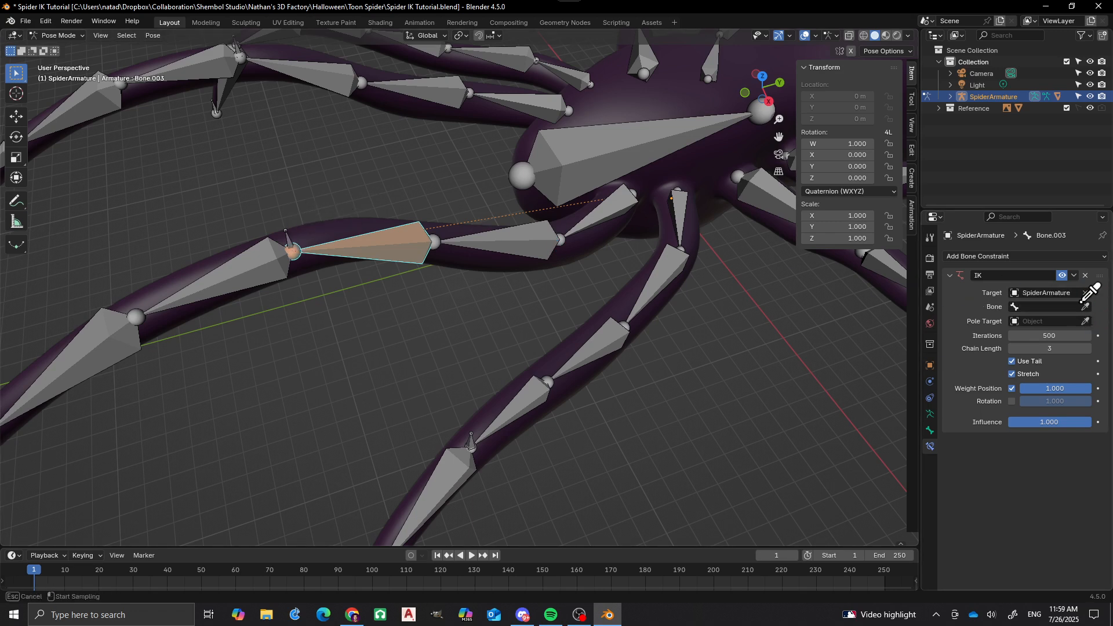
pyautogui.click(287, 234)
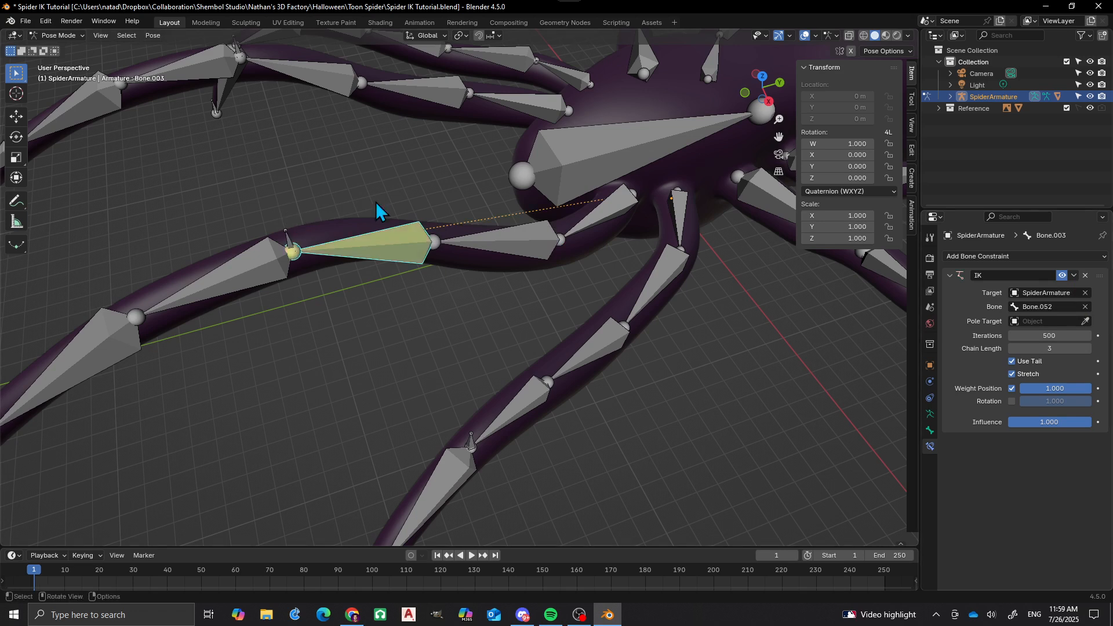
# Test the front leg's mid-leg and tip control bones by moving each one separately, cancelling both moves
pyautogui.scroll(-4, 493, 200)
pyautogui.moveTo(432, 208); pyautogui.dragTo(377, 174, button='middle')
pyautogui.scroll(4, 377, 174)
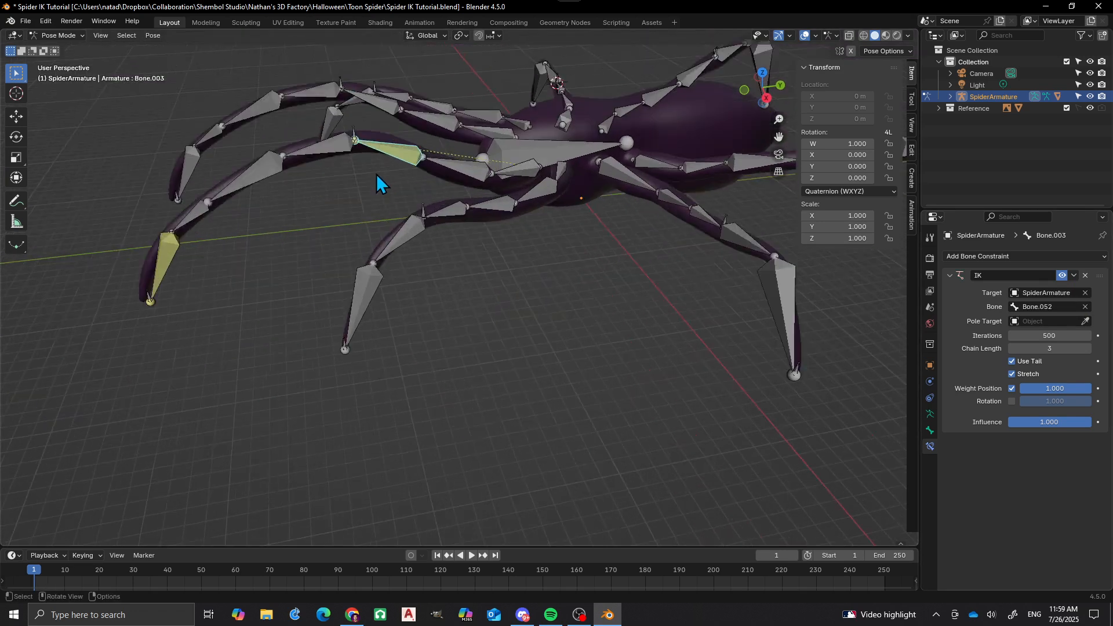
pyautogui.keyDown('shift'); pyautogui.moveTo(318, 75); pyautogui.dragTo(440, 125, button='middle'); pyautogui.keyUp('shift')
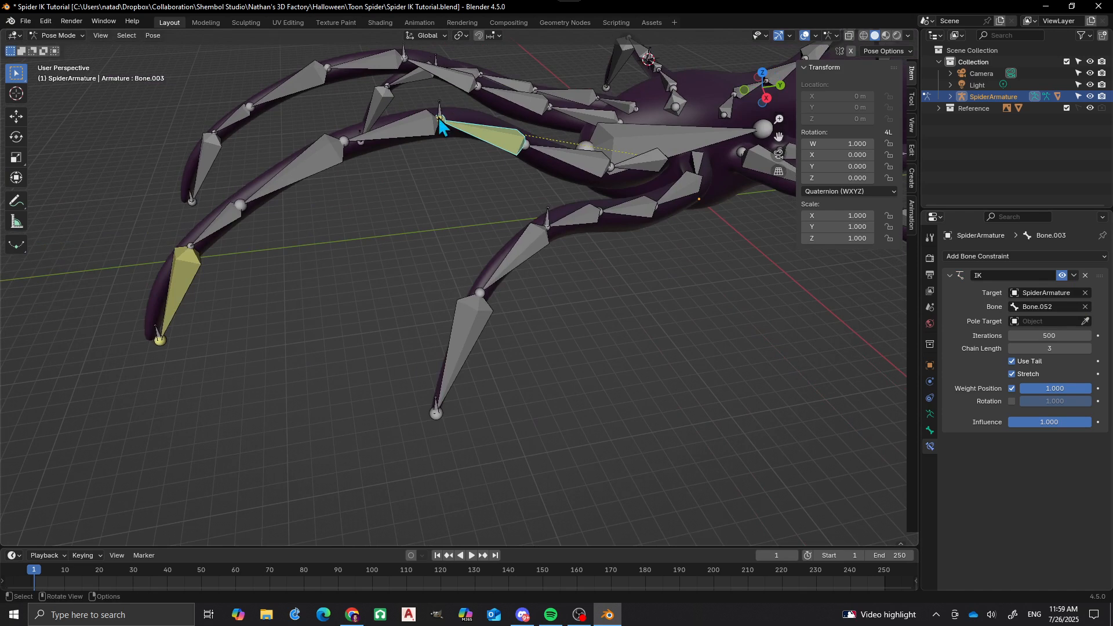
pyautogui.keyDown('shift'); pyautogui.click(441, 116); pyautogui.keyUp('shift')
pyautogui.press('g')
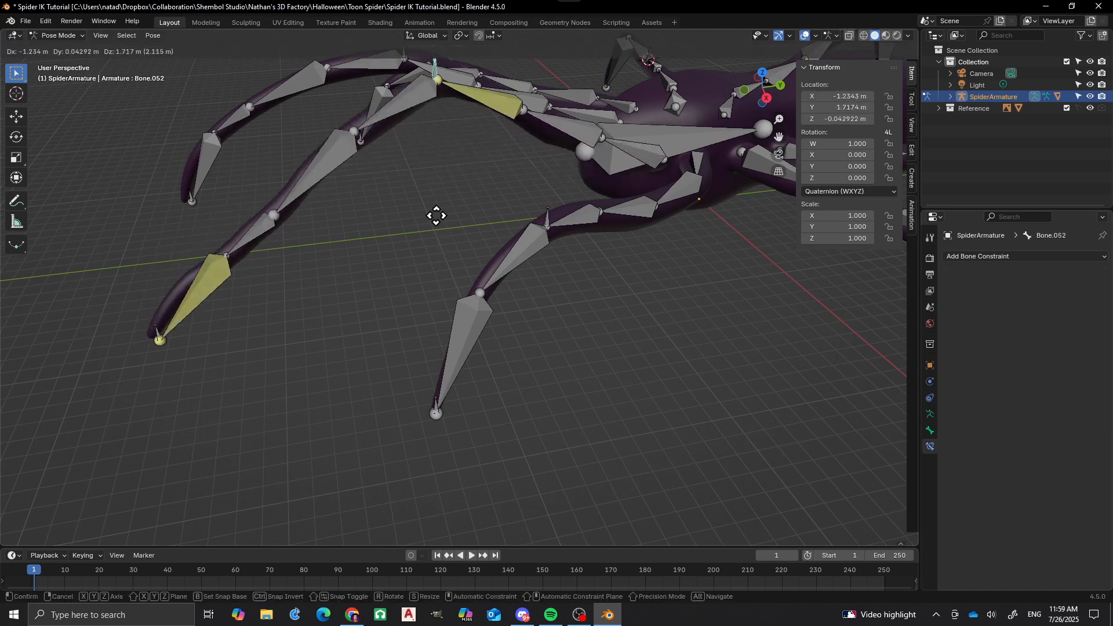
pyautogui.press('Escape')
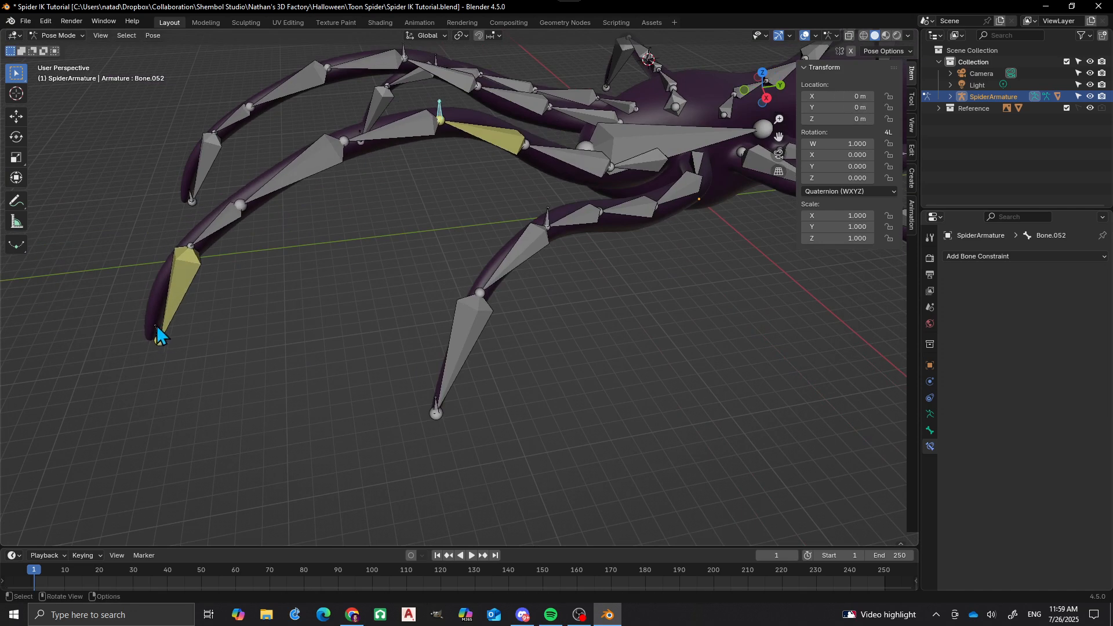
pyautogui.press('g')
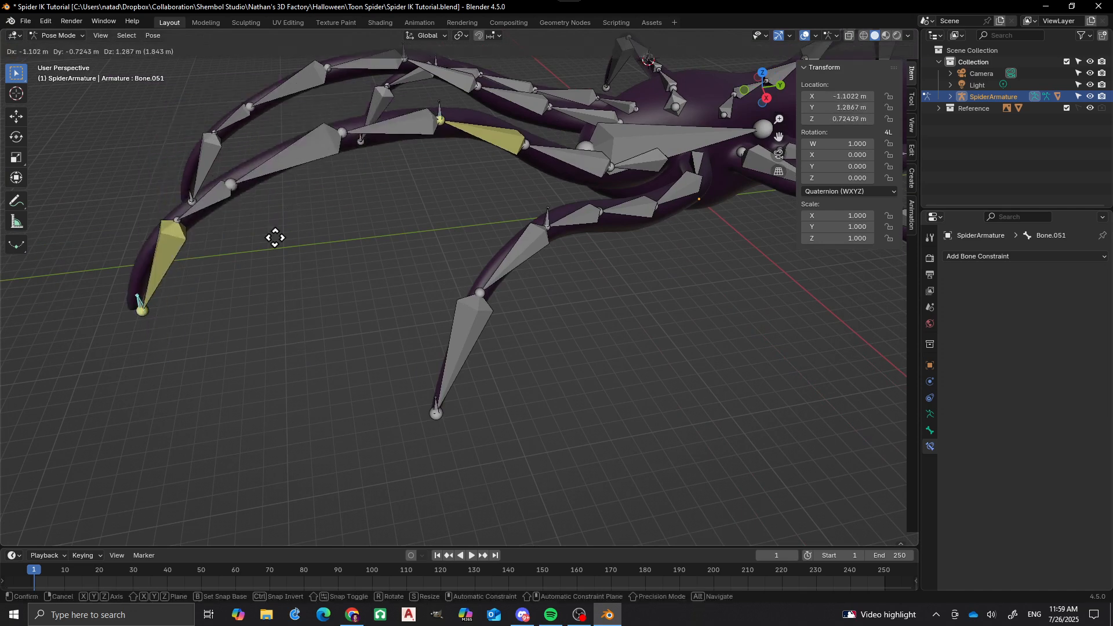
pyautogui.press('Escape')
# Test both IK chains by moving the front leg's tip and mid-leg control bones together, and cancel the move
pyautogui.scroll(-5, 287, 239)
pyautogui.scroll(4, 363, 244)
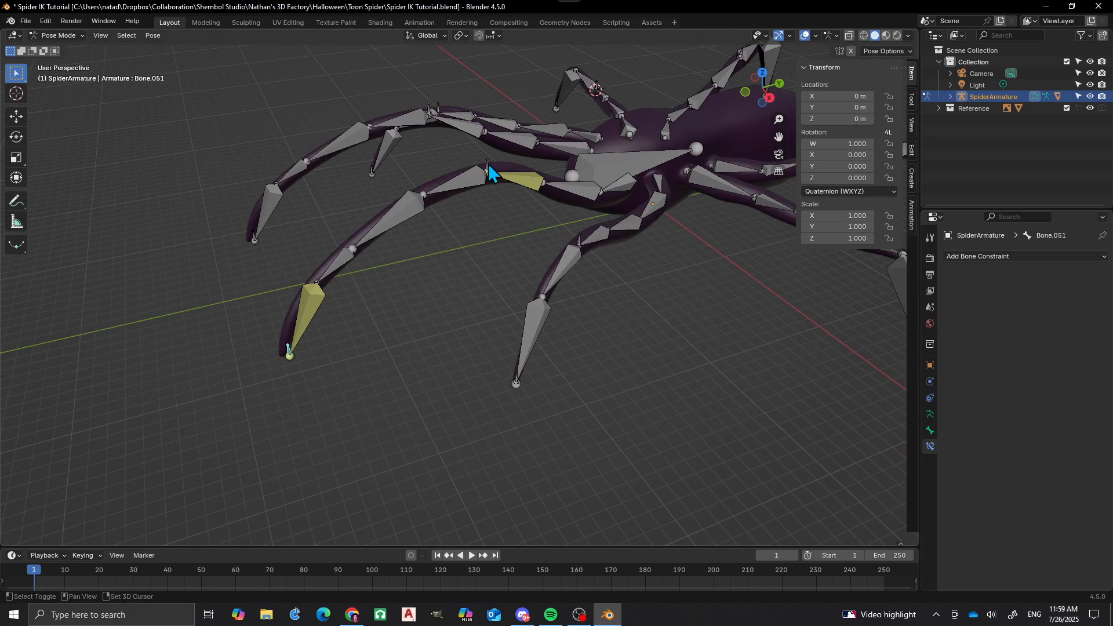
pyautogui.press('g')
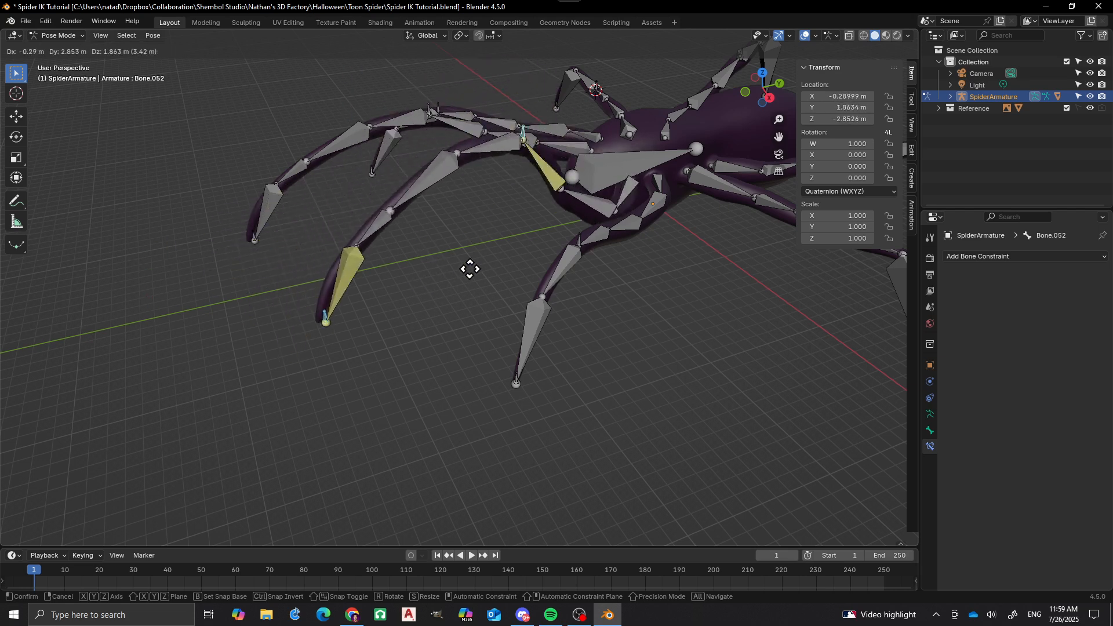
pyautogui.press('Escape')
pyautogui.scroll(5, 472, 257)
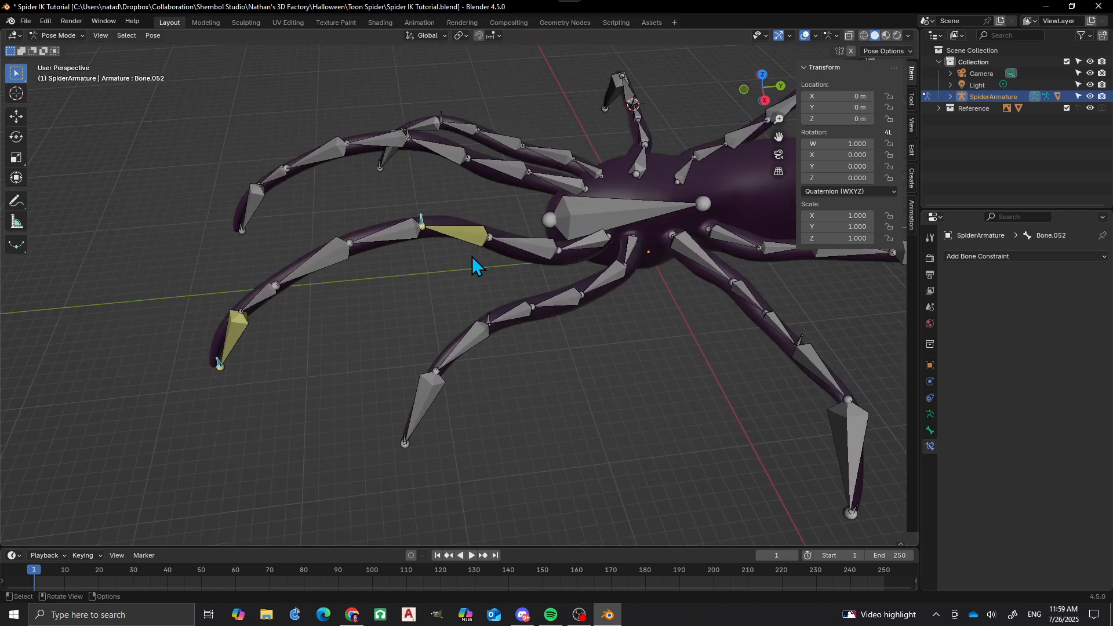
pyautogui.scroll(-5, 399, 298)
pyautogui.moveTo(383, 265); pyautogui.dragTo(402, 273, button='middle')
pyautogui.scroll(3, 401, 274)
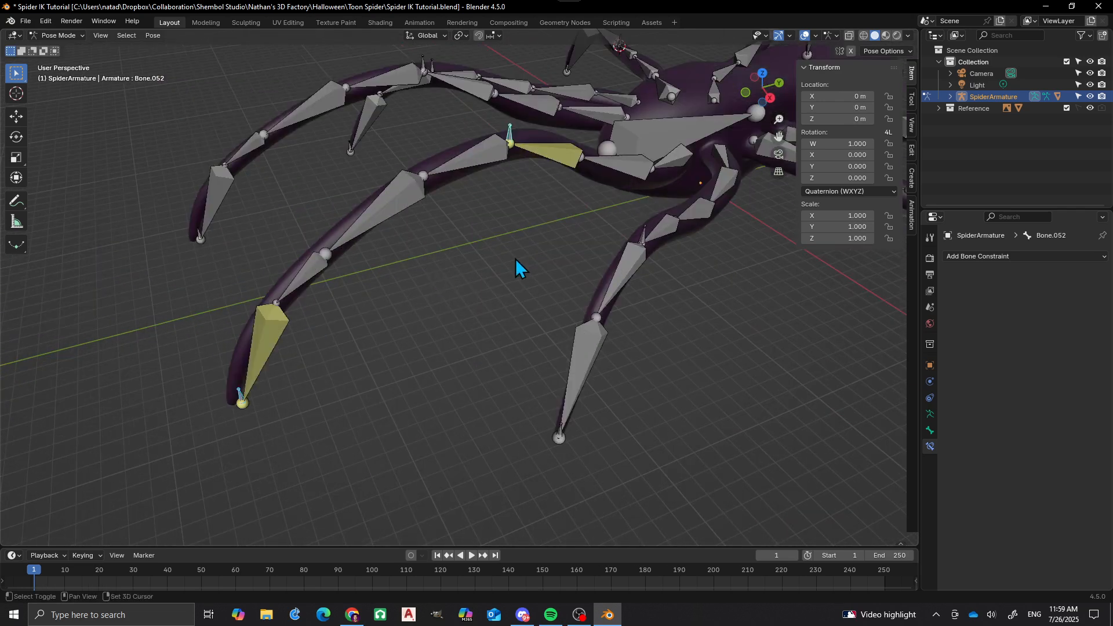
pyautogui.keyDown('shift'); pyautogui.moveTo(516, 259); pyautogui.dragTo(446, 289, button='middle'); pyautogui.keyUp('shift')
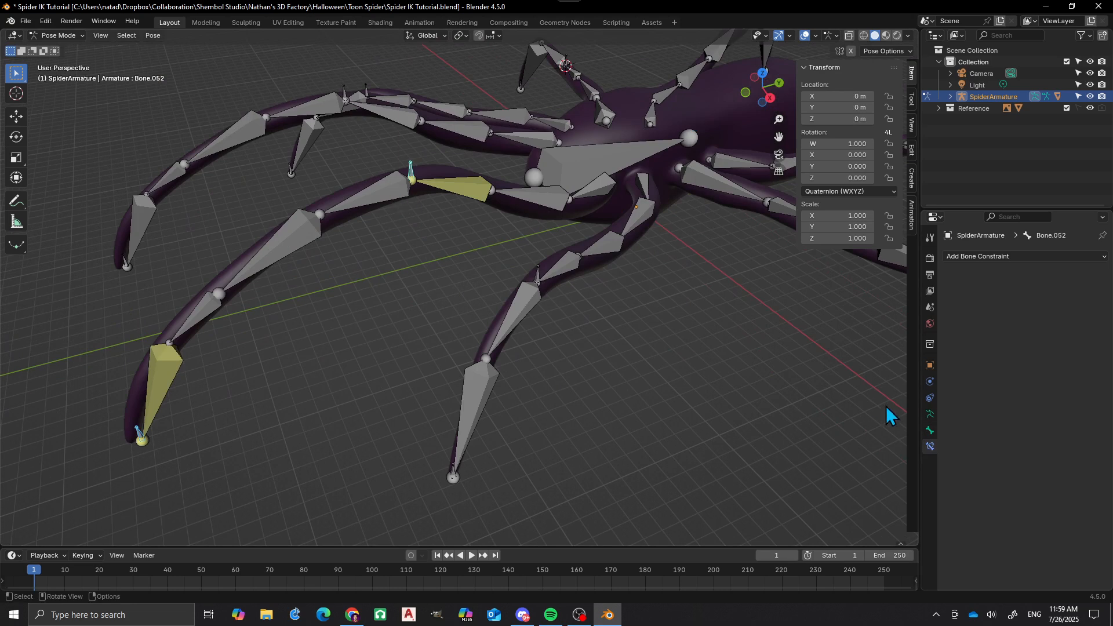
# Toggle the IK bone collection's visibility off and on, and hide the Bones collection so only the control bones show
pyautogui.click(931, 430)
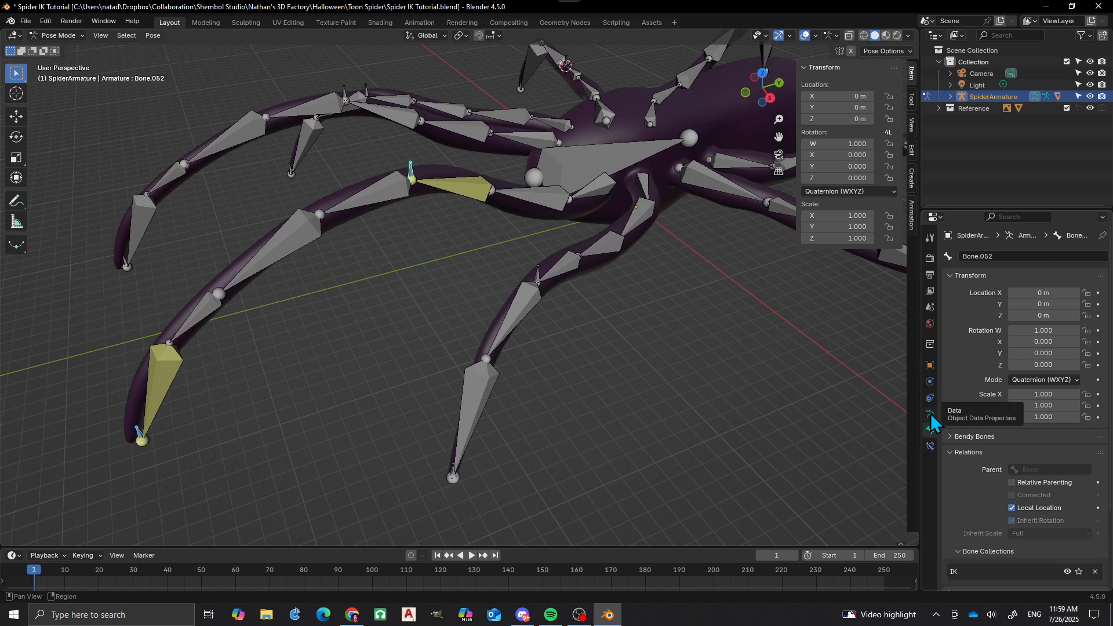
pyautogui.click(931, 413)
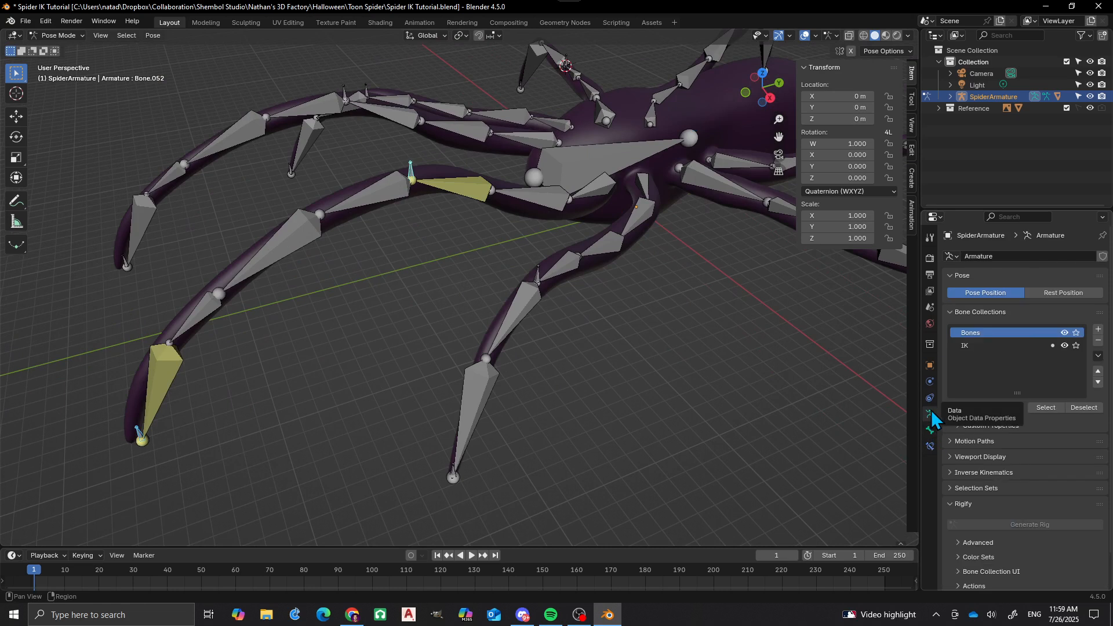
pyautogui.click(1064, 346)
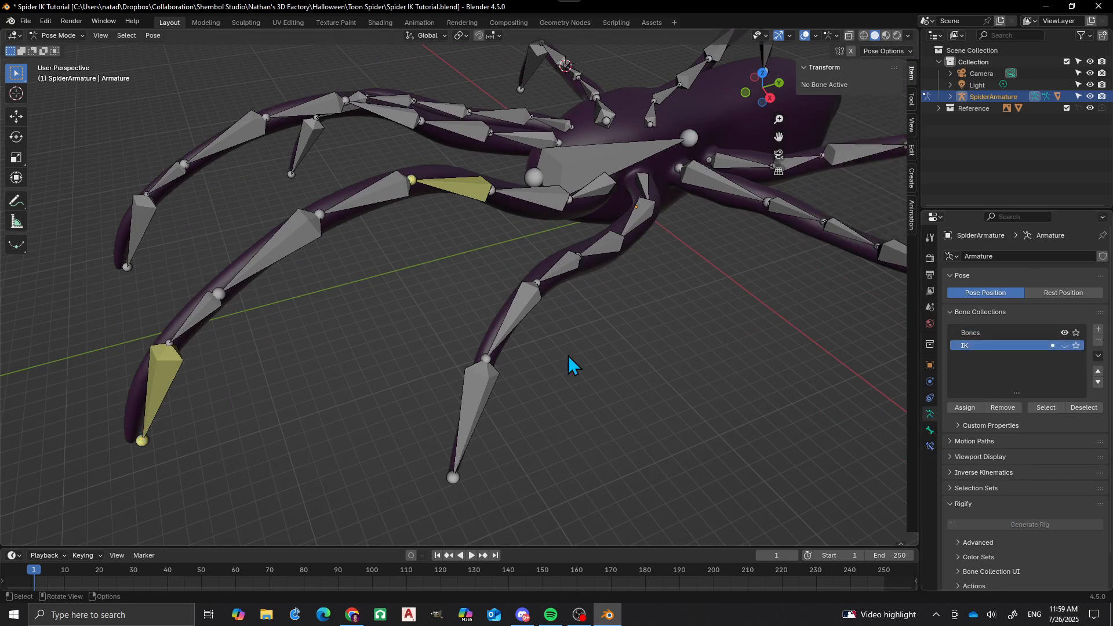
pyautogui.click(1065, 345)
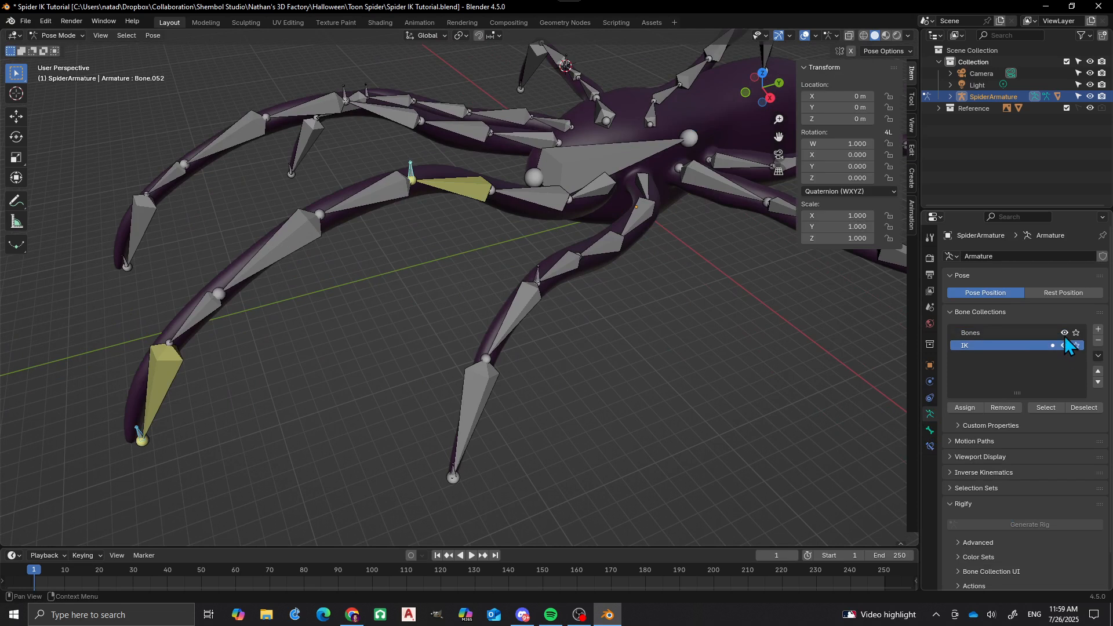
pyautogui.click(1064, 333)
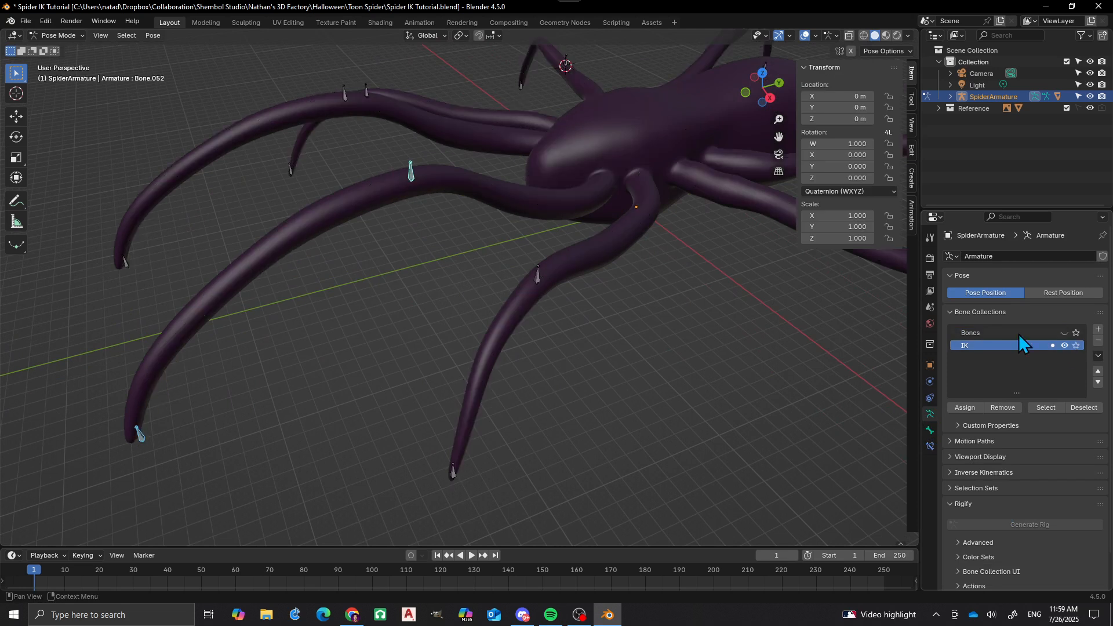
# Test posing with only the controls shown by moving the front leg's tip control bone, and cancel the move
pyautogui.click(134, 434)
pyautogui.press('g')
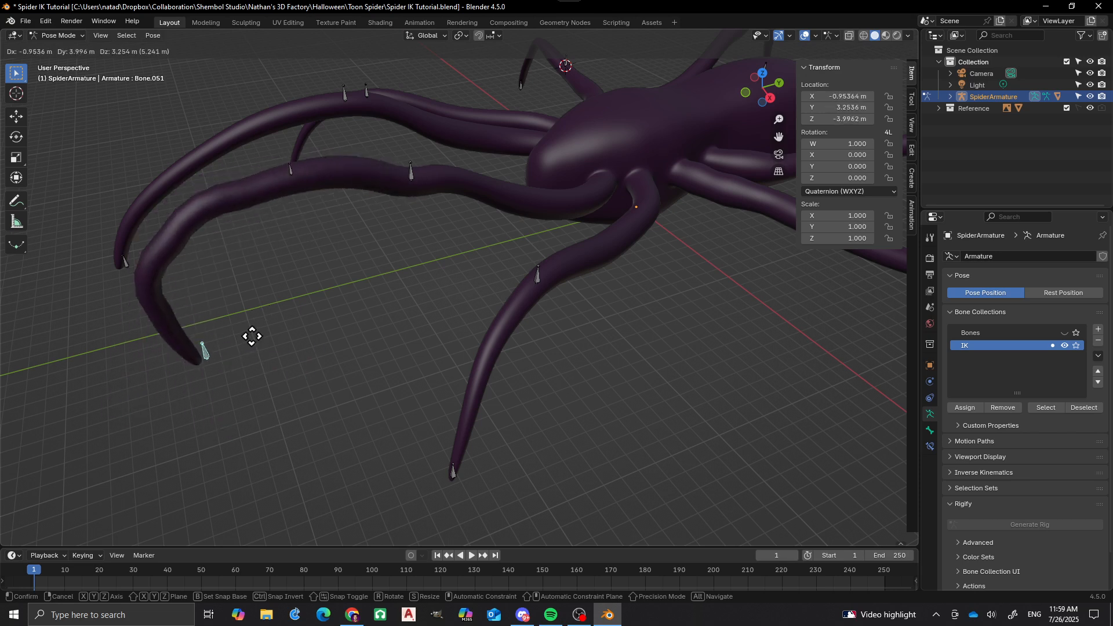
pyautogui.press('Escape')
# Test posing with only the controls shown by moving the front leg's tip and mid-leg control bones together, and cancel the move
pyautogui.moveTo(251, 333); pyautogui.dragTo(471, 288, button='middle')
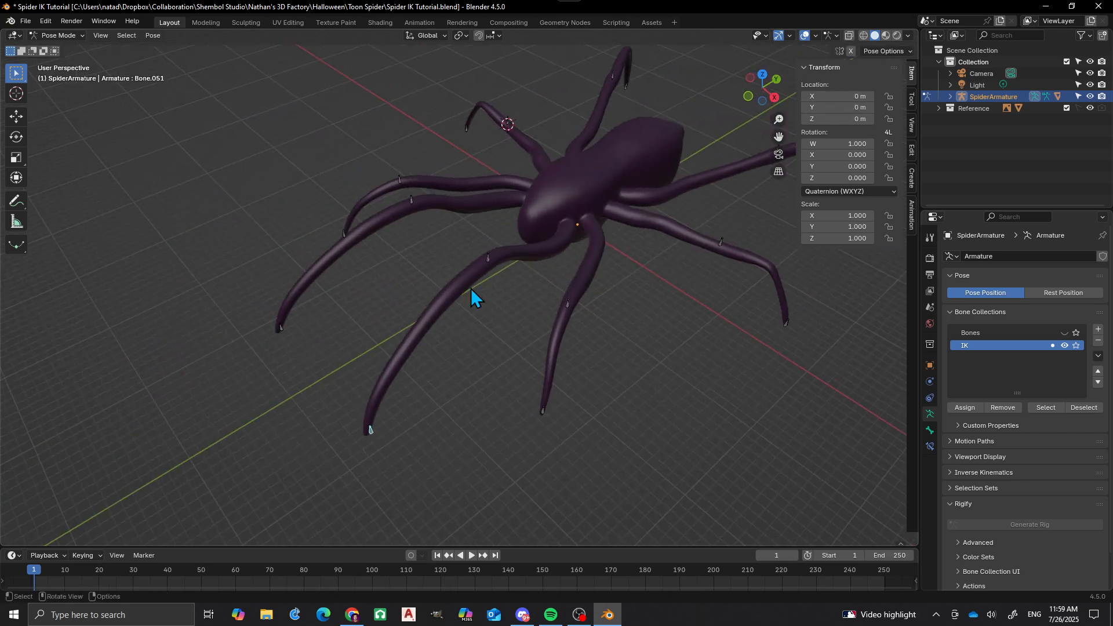
pyautogui.click(488, 259)
pyautogui.press('g')
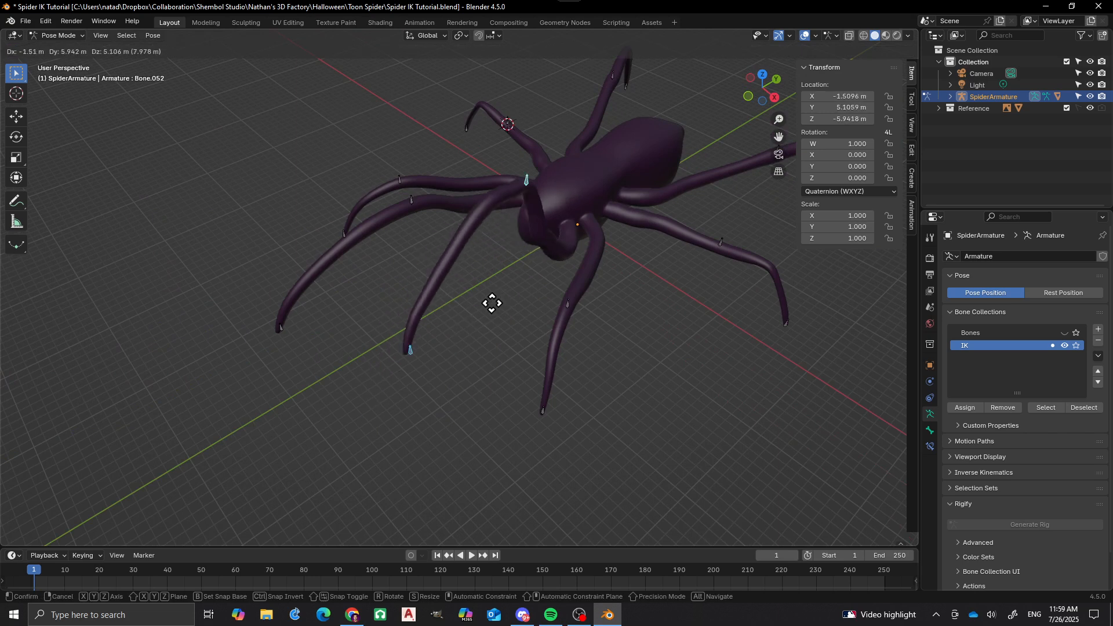
pyautogui.press('Escape')
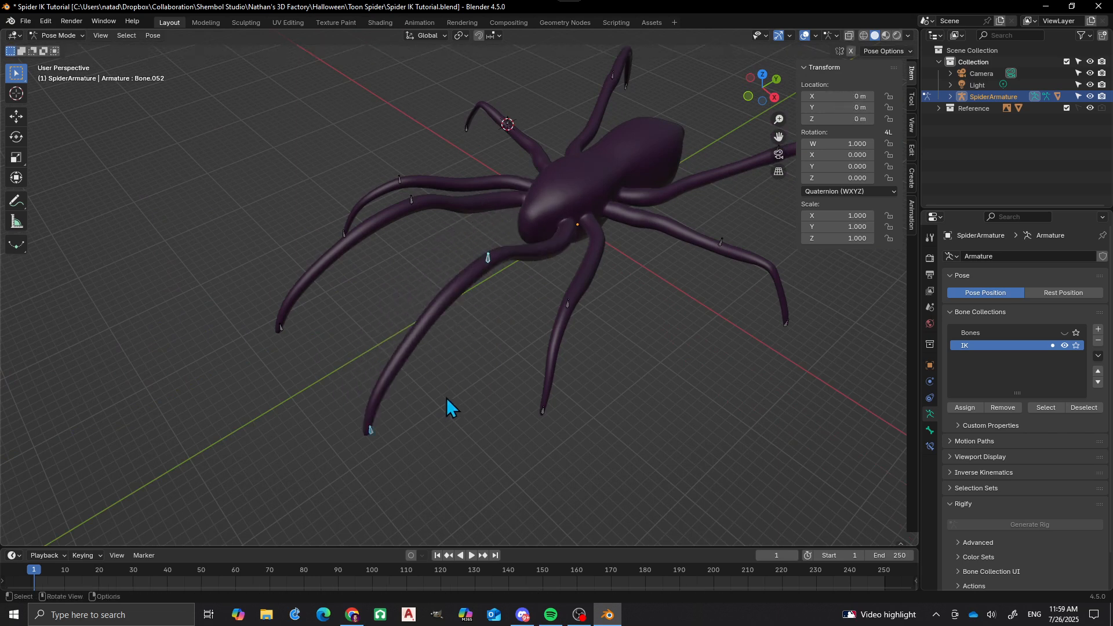
# Show the Bones collection again so the leg's deform bones appear alongside the IK controls
pyautogui.scroll(-3, 503, 320)
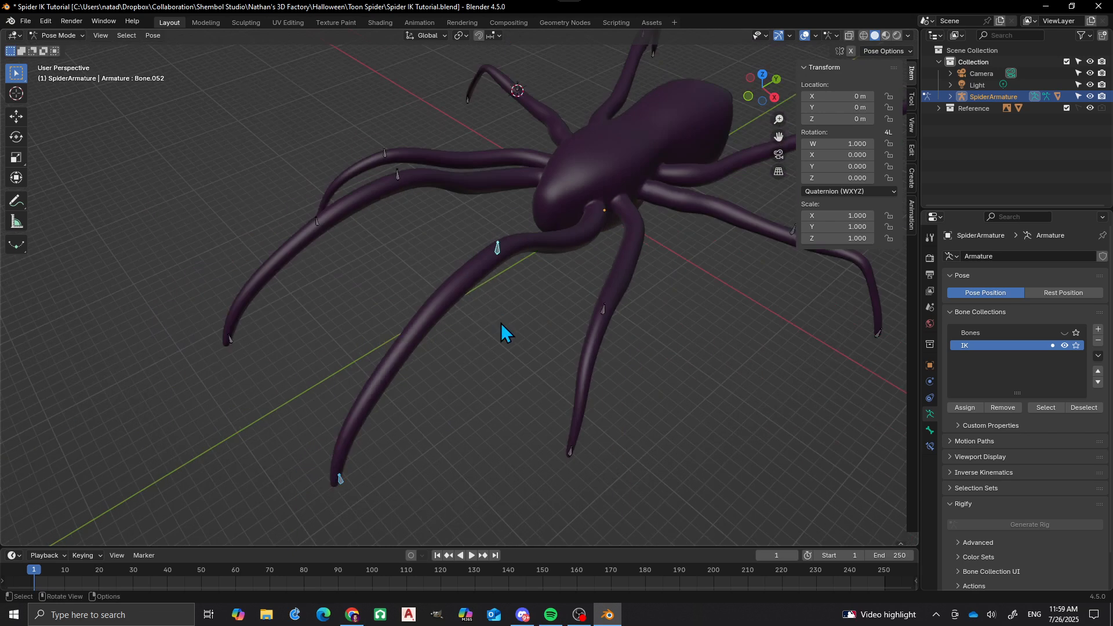
pyautogui.moveTo(501, 322); pyautogui.dragTo(481, 308, button='middle')
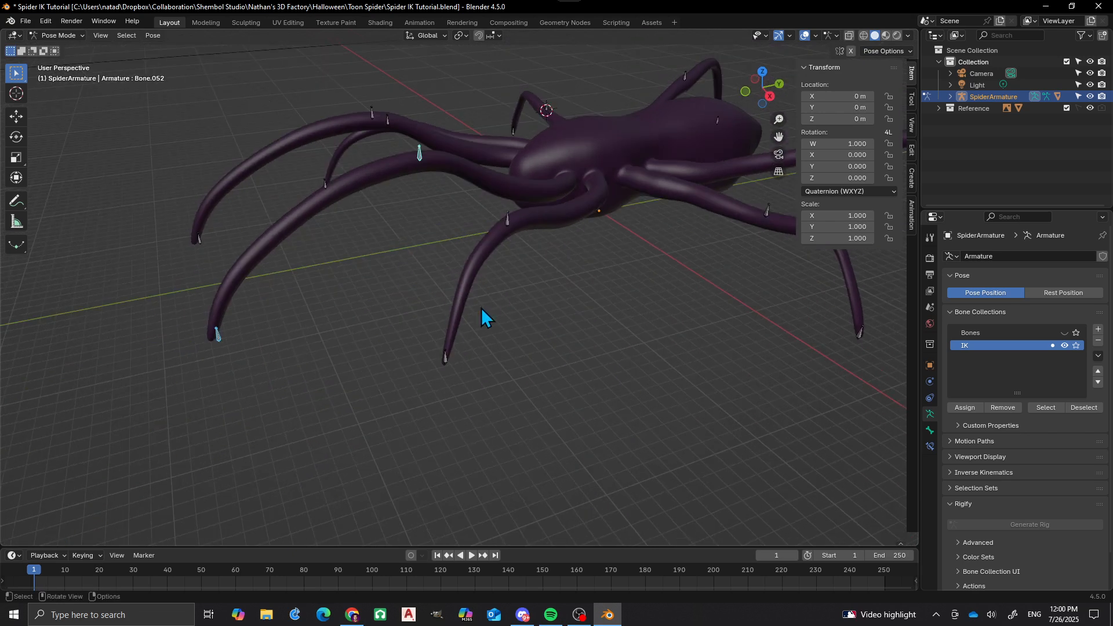
pyautogui.click(1064, 333)
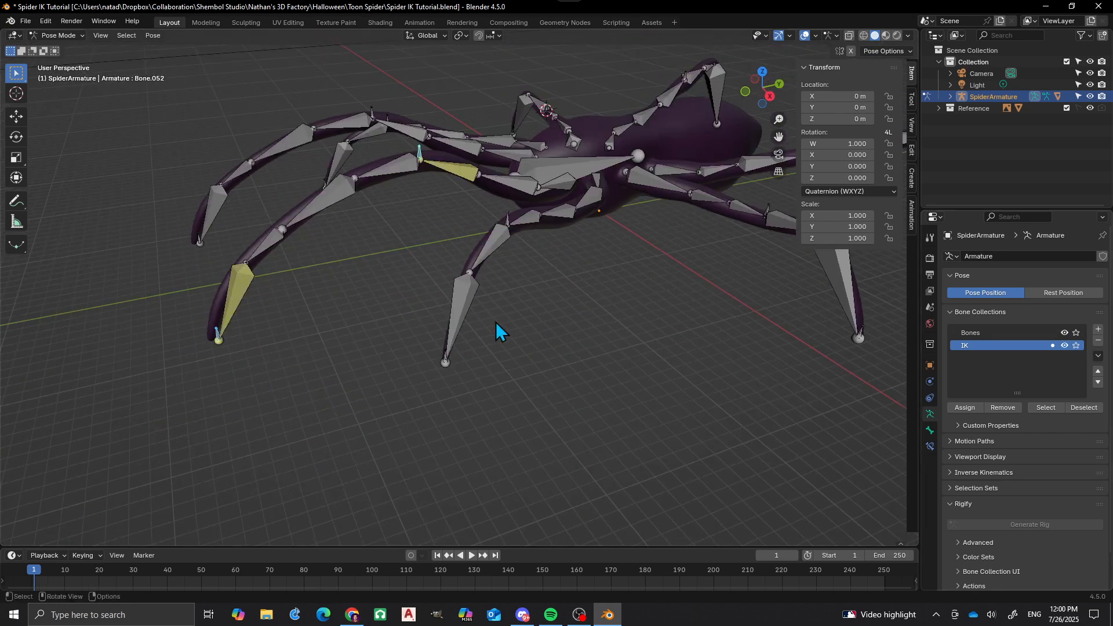
# Set the chain length of the IK constraint on the front leg's last bone to 7
pyautogui.click(241, 294)
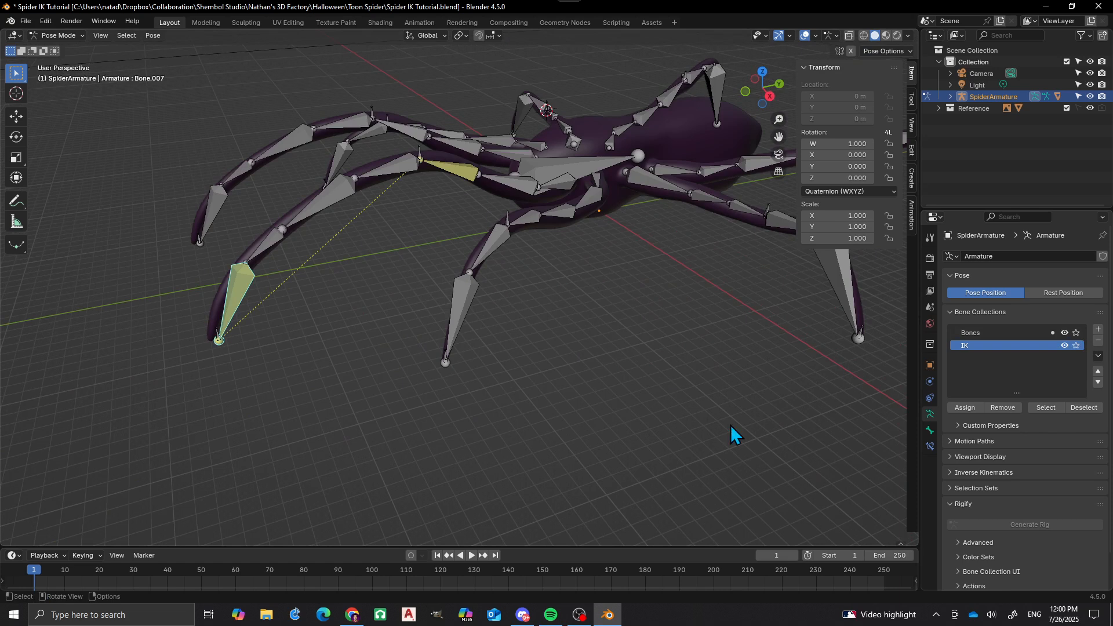
pyautogui.click(930, 446)
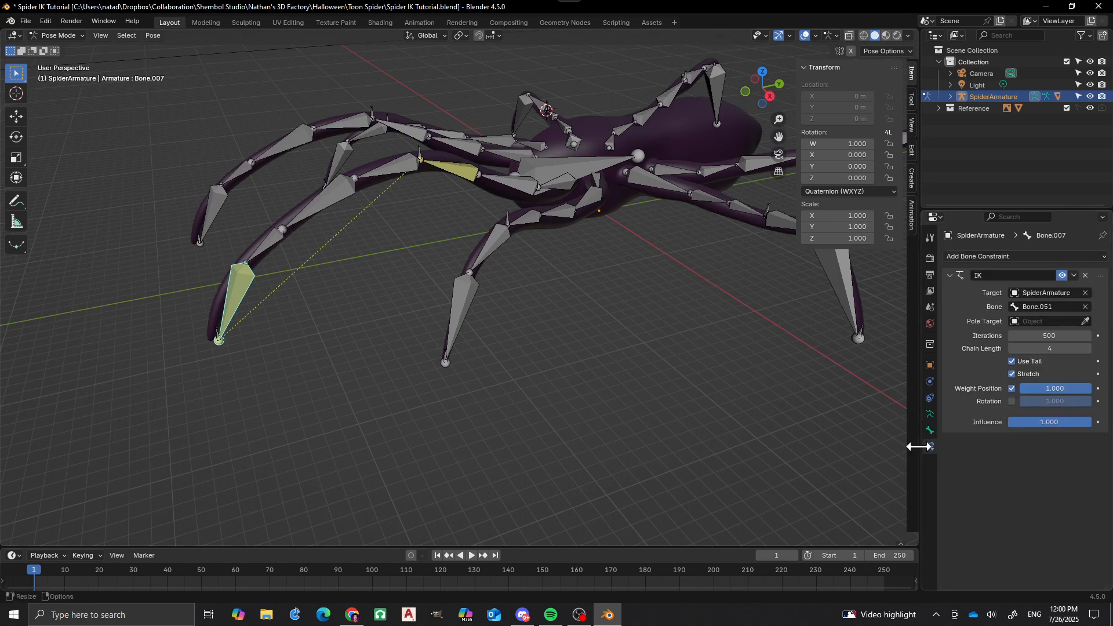
pyautogui.click(1087, 348)
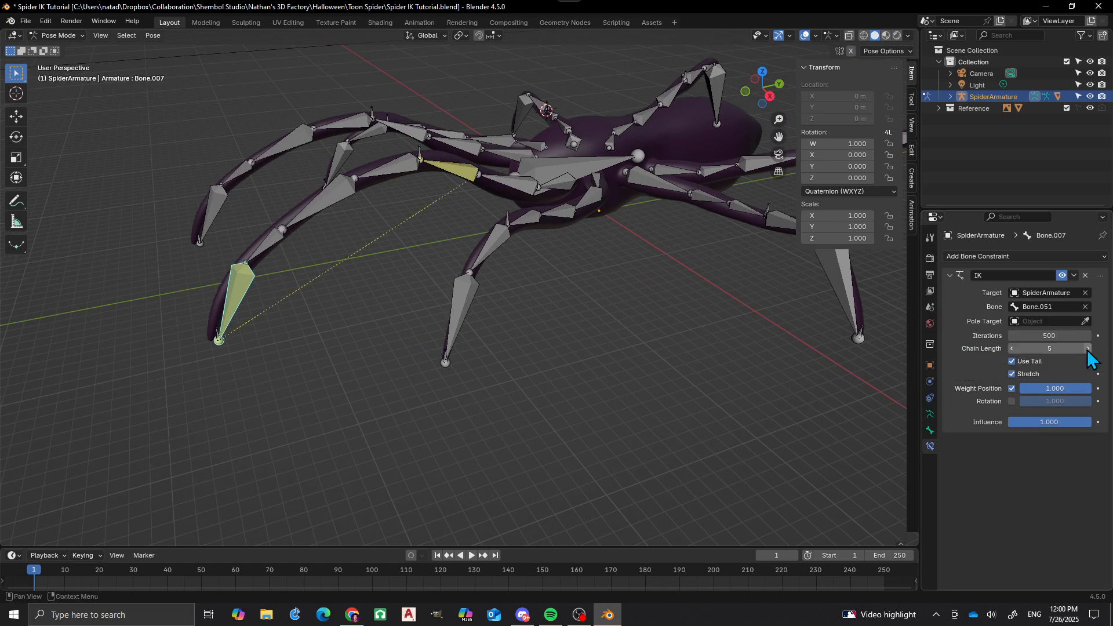
pyautogui.click(1088, 349)
pyautogui.click(1088, 348)
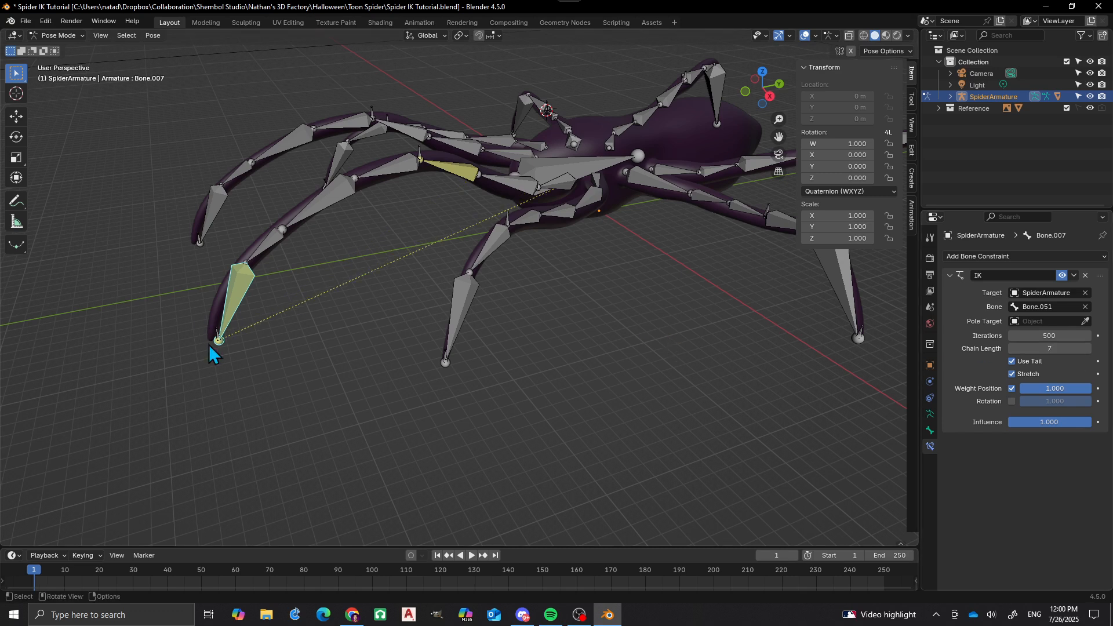
# Test the lengthened IK chain by moving the front leg's tip and mid-leg control bones separately, cancelling both moves
pyautogui.click(217, 328)
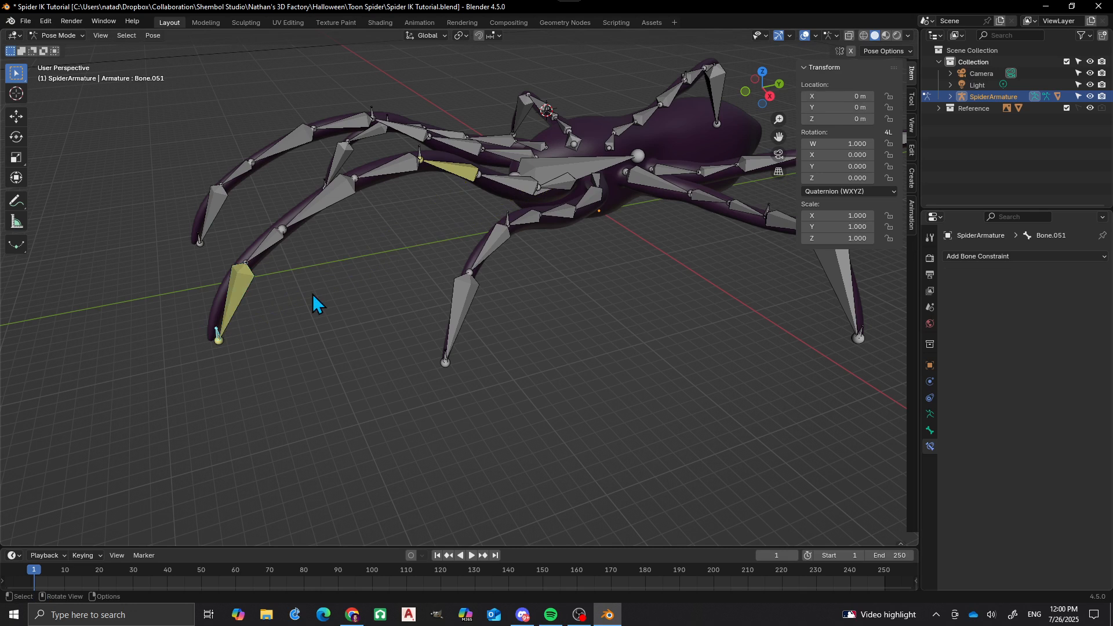
pyautogui.press('g')
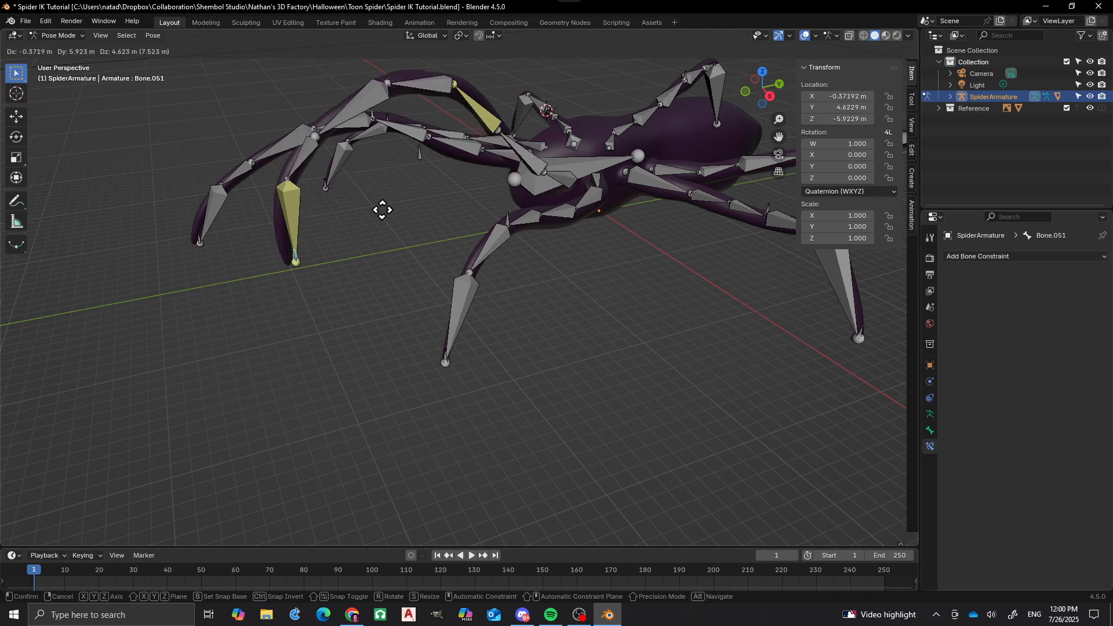
pyautogui.press('Escape')
pyautogui.click(421, 145)
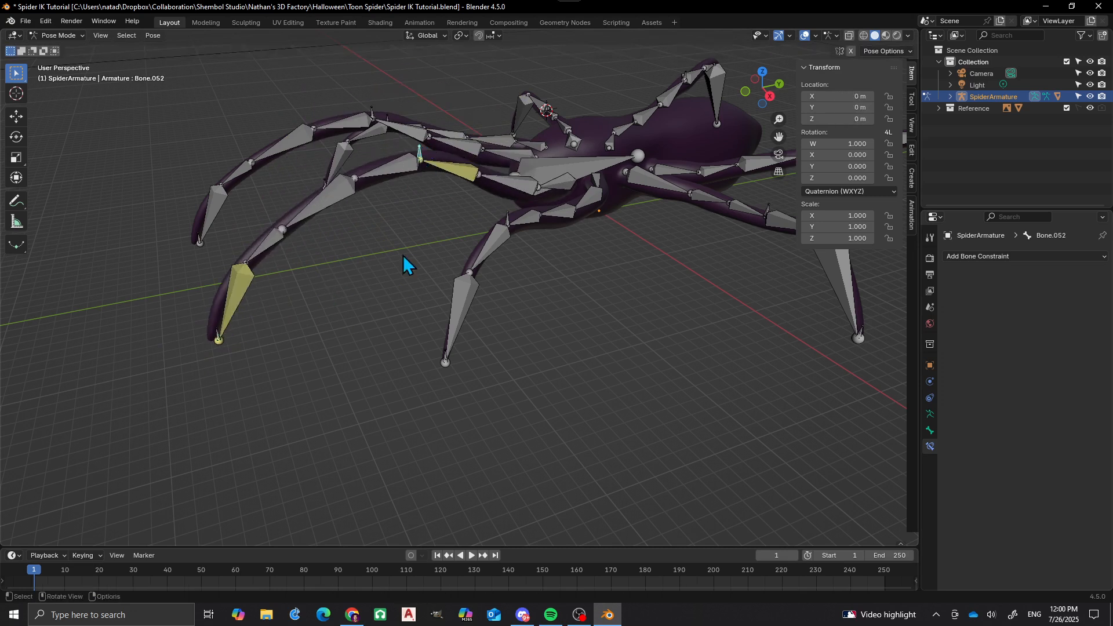
pyautogui.press('g')
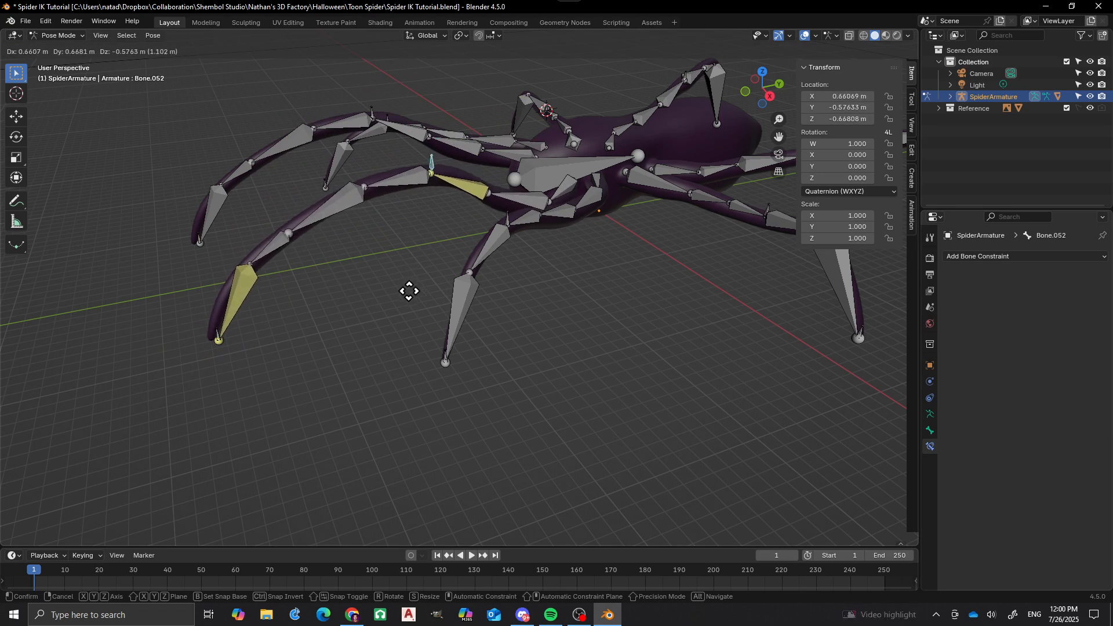
pyautogui.press('Escape')
# In front view, test pulling the front leg's tip control bone down below the body, and cancel the move
pyautogui.moveTo(408, 268); pyautogui.dragTo(445, 268, button='middle')
pyautogui.scroll(2, 574, 229)
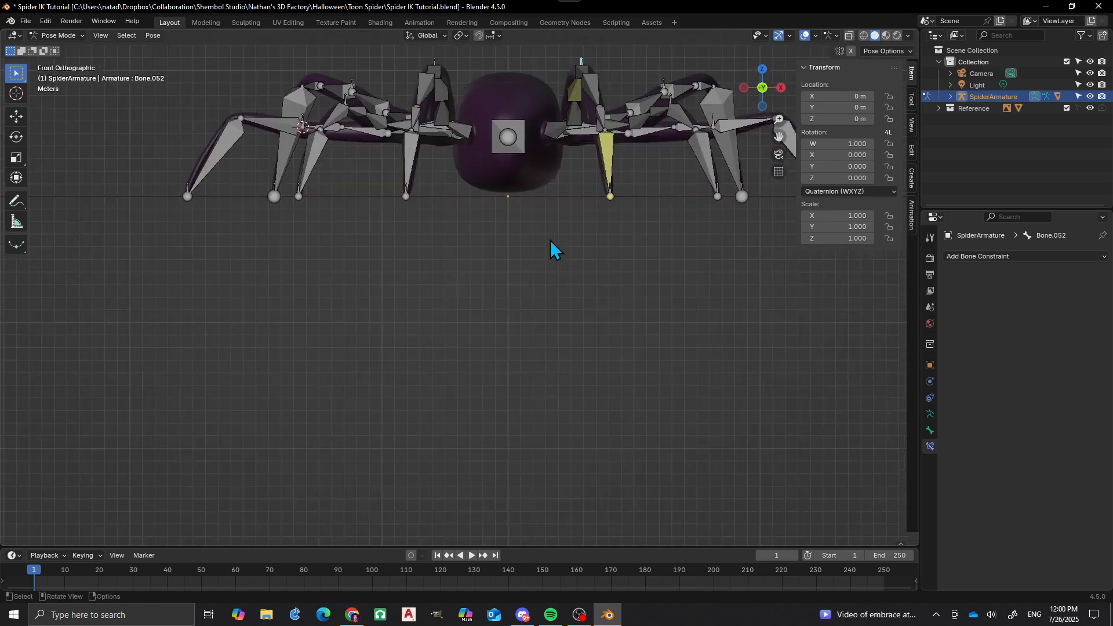
pyautogui.keyDown('shift'); pyautogui.moveTo(531, 203); pyautogui.dragTo(498, 259, button='middle'); pyautogui.keyUp('shift')
pyautogui.scroll(1, 535, 229)
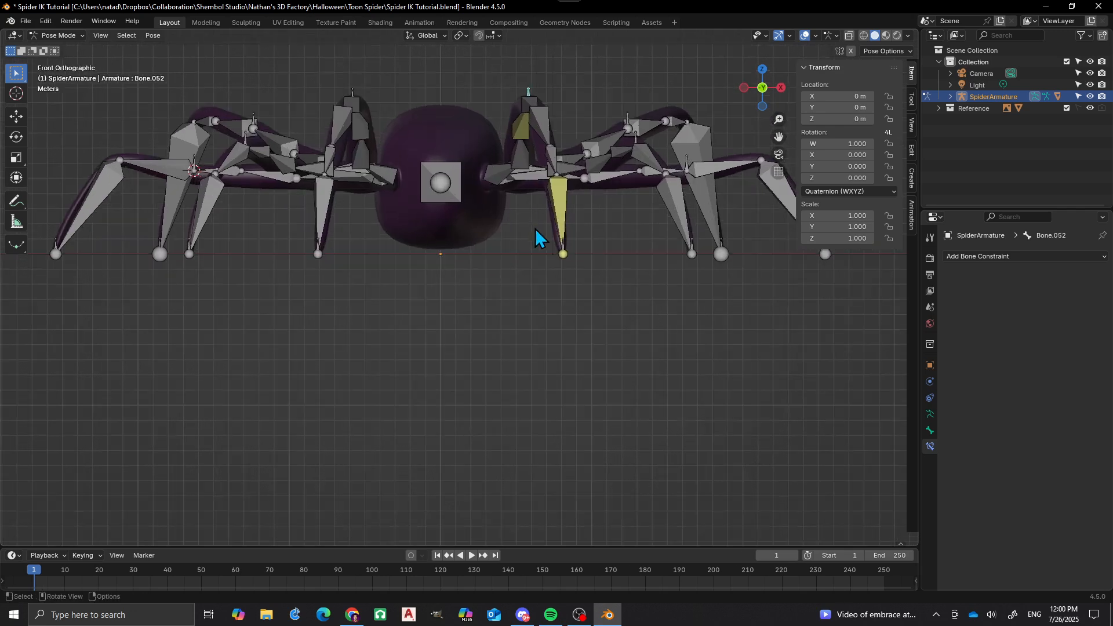
pyautogui.press('g')
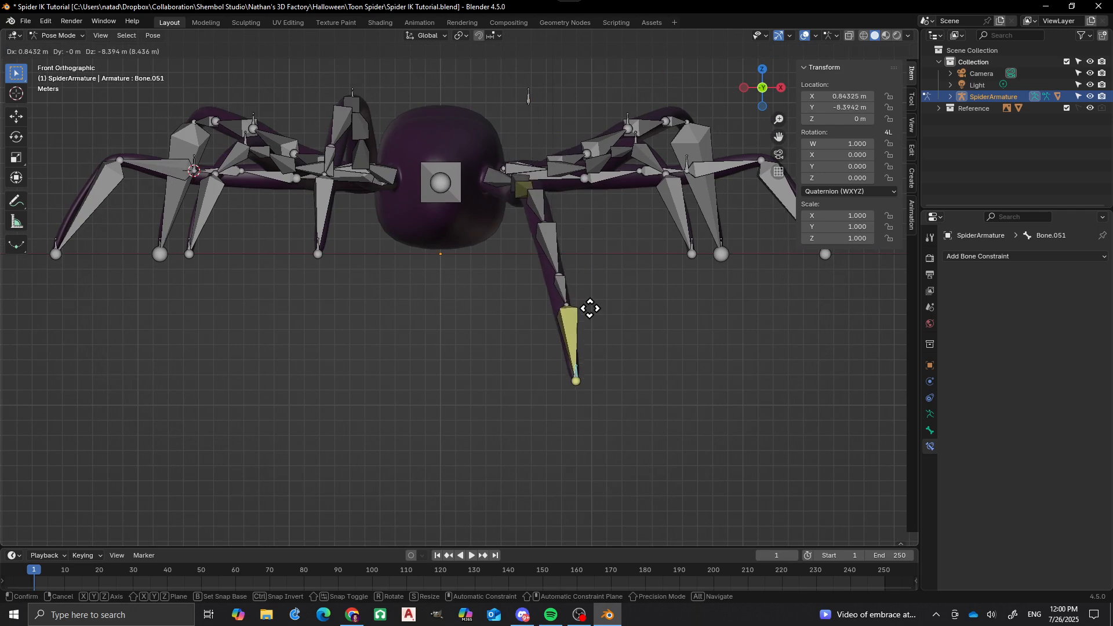
pyautogui.rightClick(600, 336)
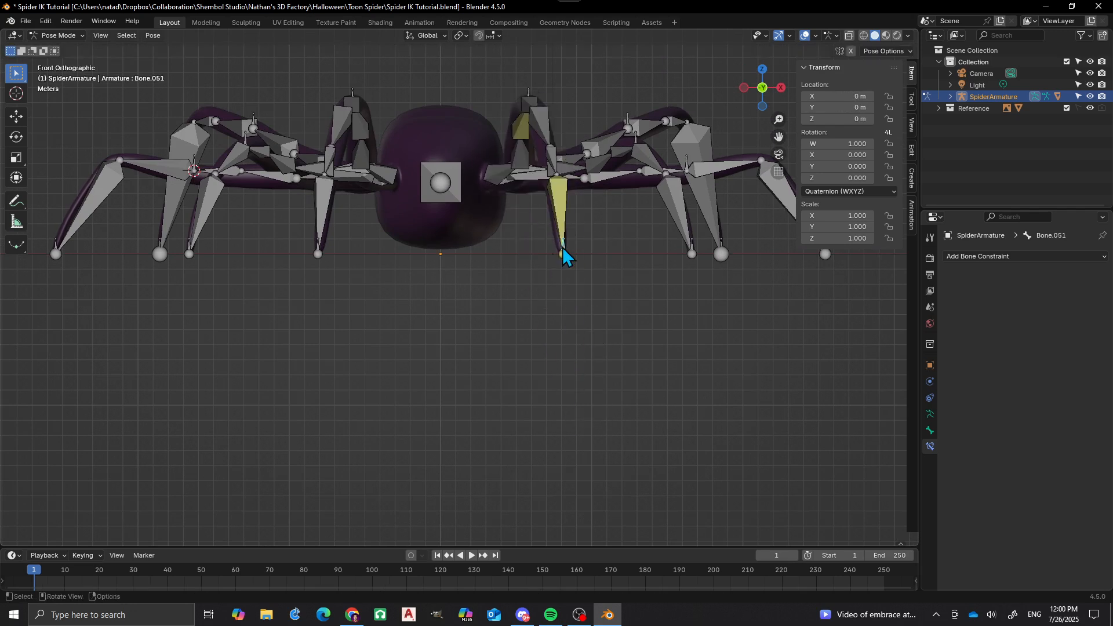
# Move the front leg's mid-leg control bone about 1.3 m in X, -0.4 m in Y and -3.7 m in Z
pyautogui.moveTo(564, 251); pyautogui.dragTo(490, 220, button='middle')
pyautogui.click(325, 90)
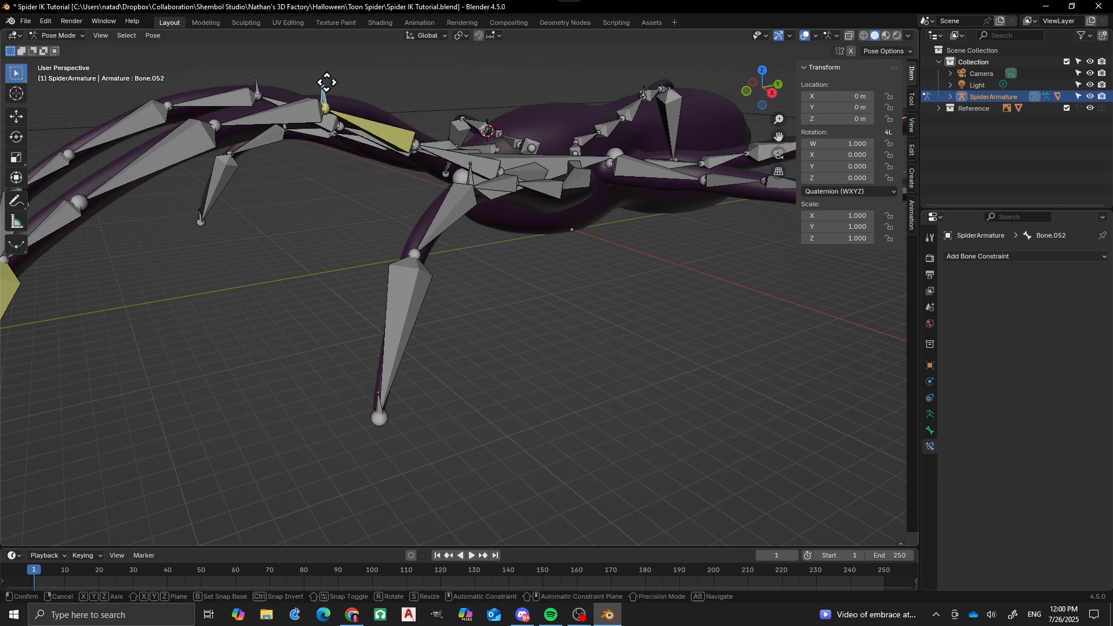
pyautogui.press('g')
pyautogui.click(335, 177)
pyautogui.scroll(-4, 330, 186)
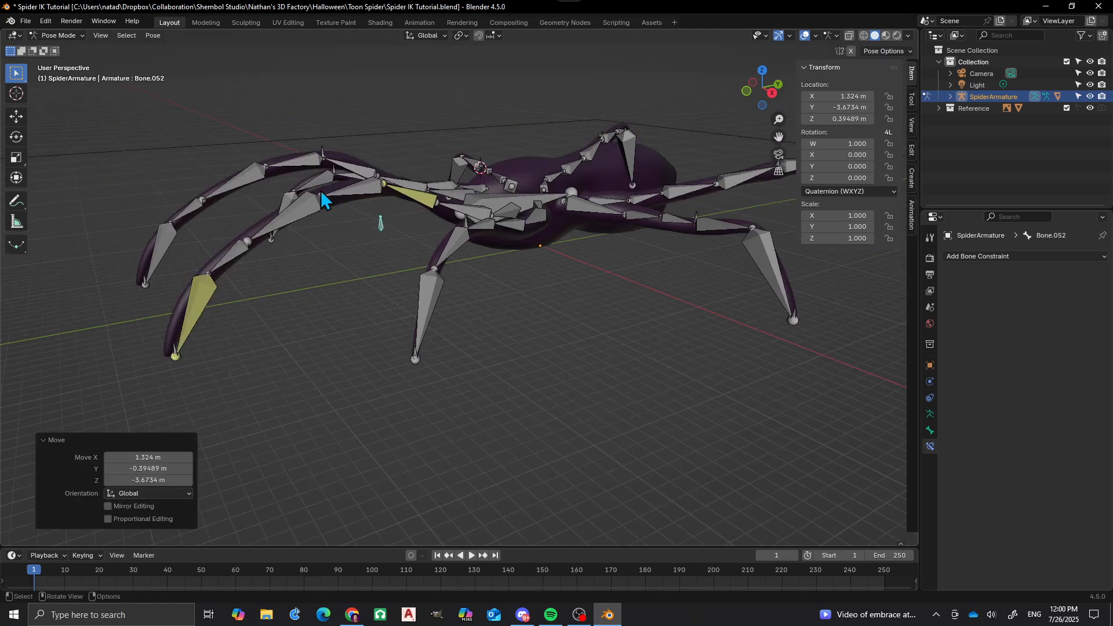
pyautogui.moveTo(323, 199); pyautogui.dragTo(360, 285, button='middle')
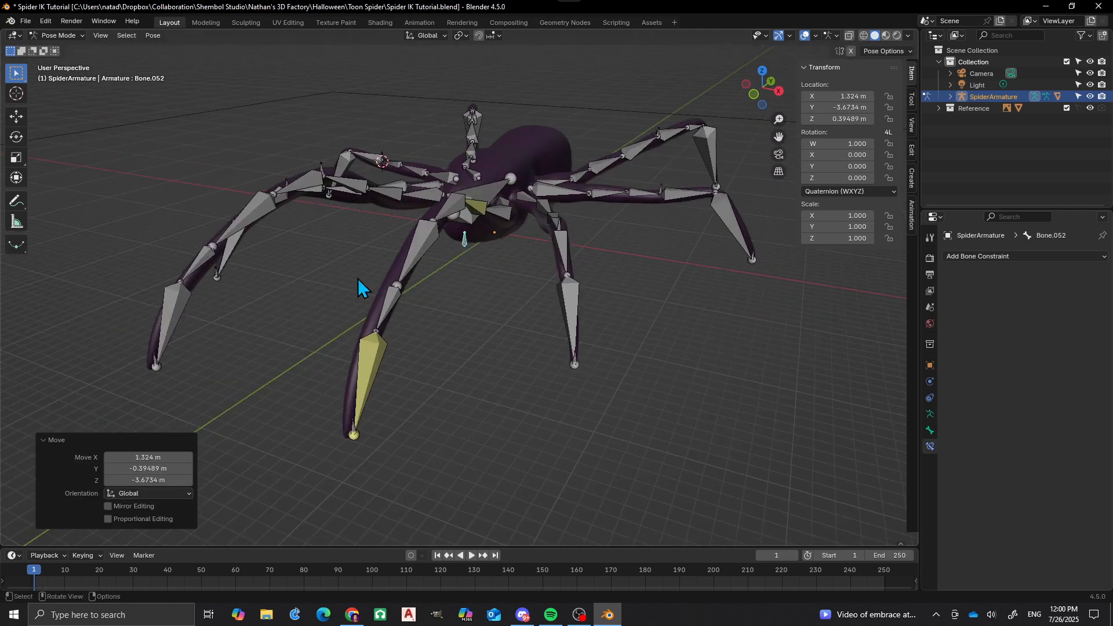
# Test moving the front leg's tip control bone, cancel that move, and undo the mid-leg control bone's displacement
pyautogui.click(353, 422)
pyautogui.press('g')
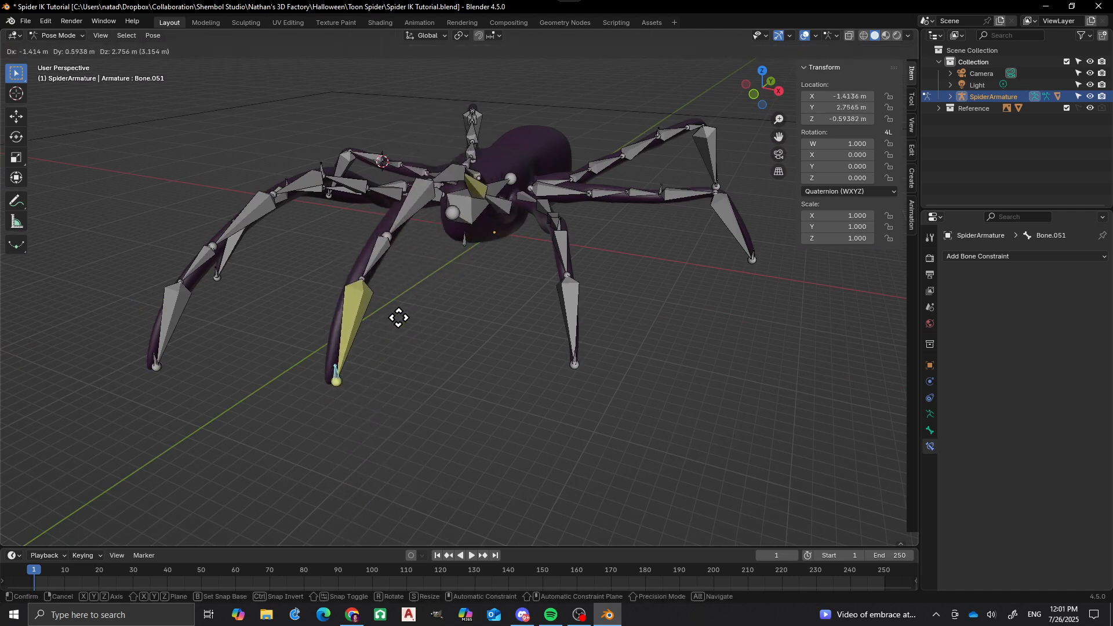
pyautogui.press('Escape')
pyautogui.moveTo(443, 288); pyautogui.dragTo(411, 250, button='middle')
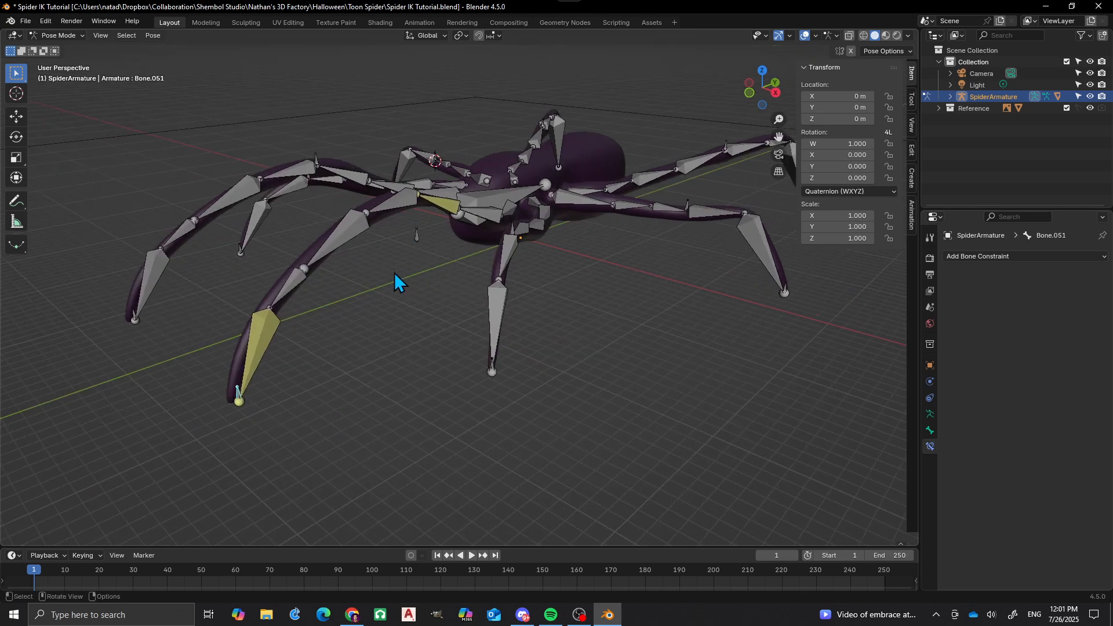
pyautogui.hotkey('ctrl', 'z')
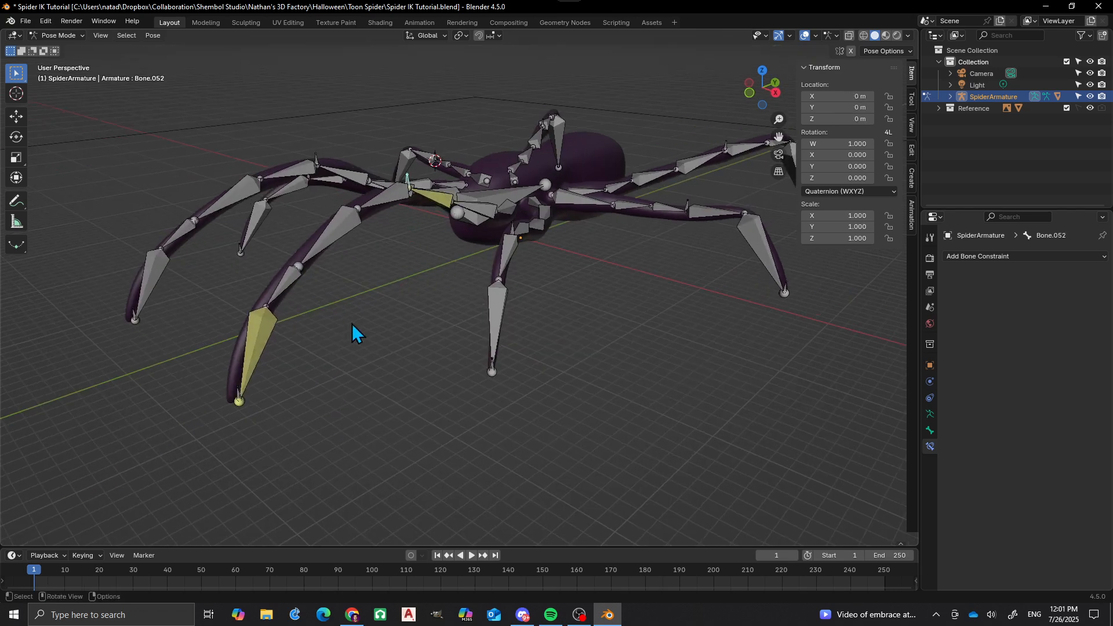
# Set the chain length of the IK constraint on the front leg's last bone back to 4
pyautogui.moveTo(388, 276); pyautogui.dragTo(385, 328, button='middle')
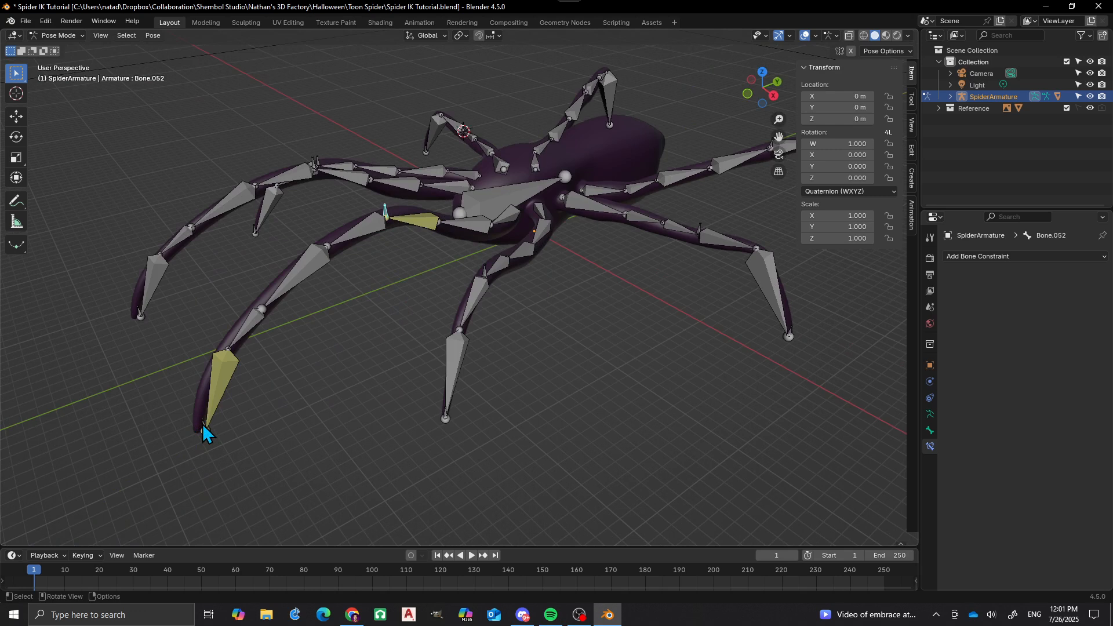
pyautogui.click(221, 391)
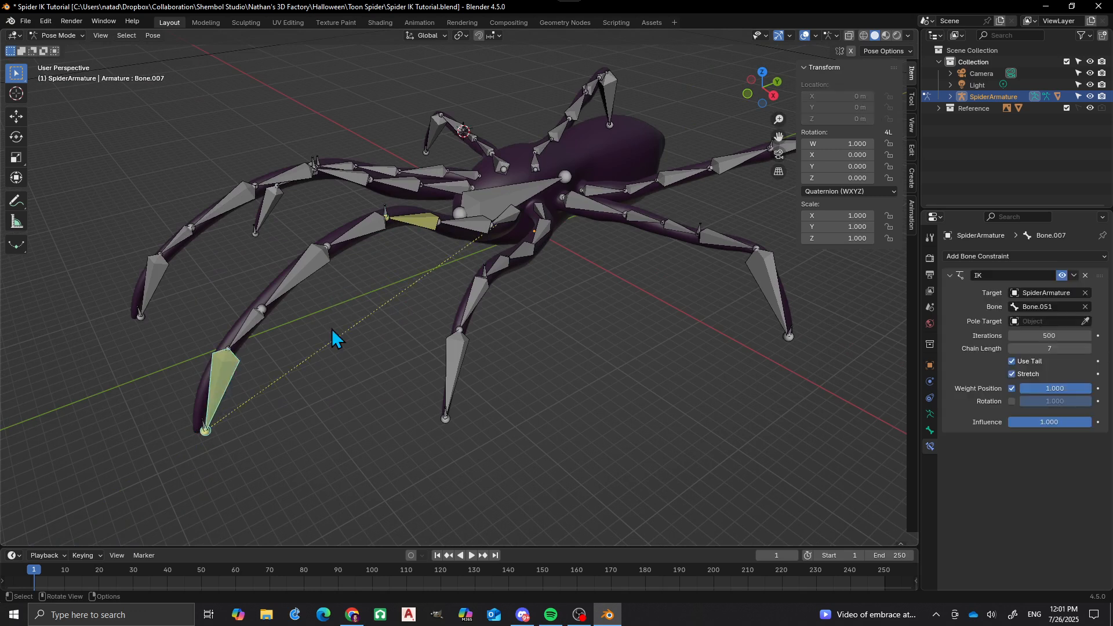
pyautogui.click(1015, 350)
pyautogui.click(1015, 350)
pyautogui.click(1014, 349)
# Test the four-bone IK chain by moving the front leg's tip control bone and mid-leg control bone separately, cancelling each move
pyautogui.click(198, 420)
pyautogui.press('g')
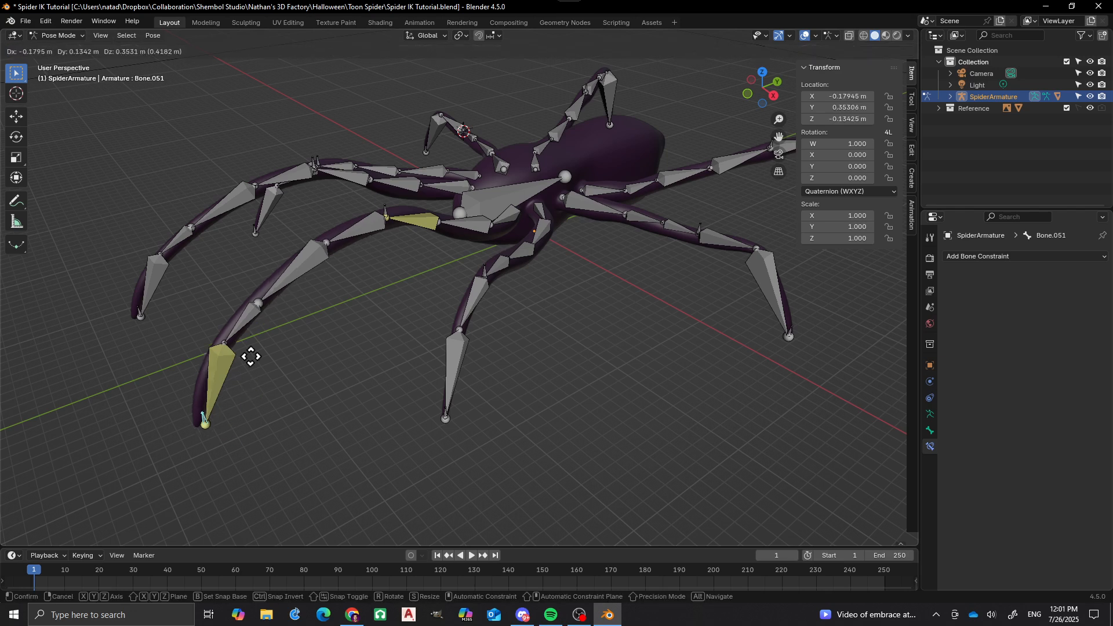
pyautogui.rightClick(304, 338)
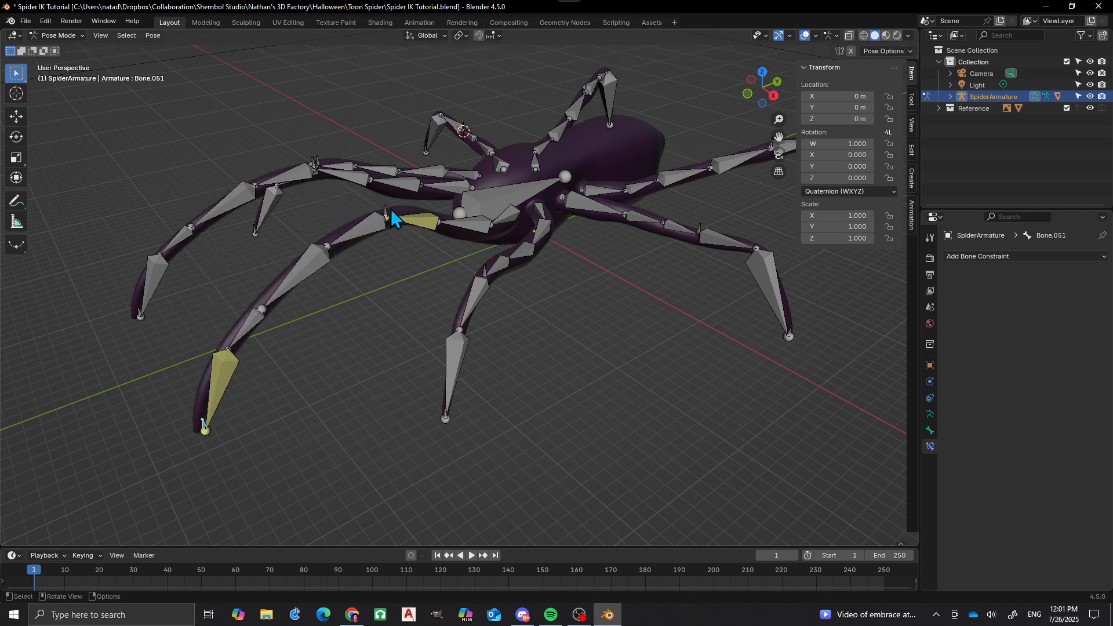
pyautogui.press('g')
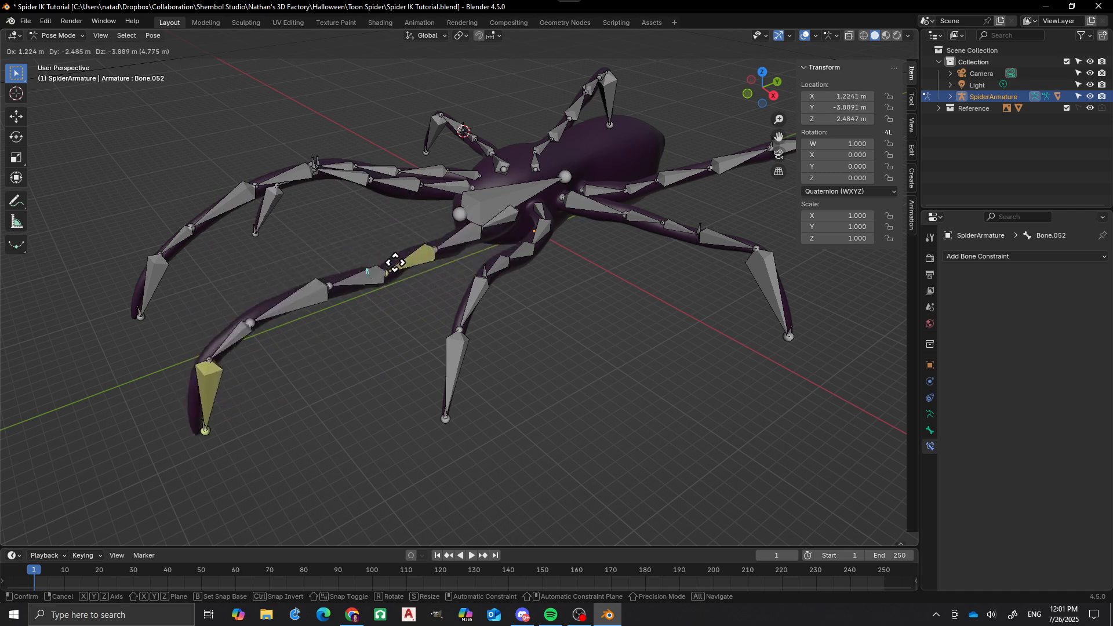
pyautogui.rightClick(381, 256)
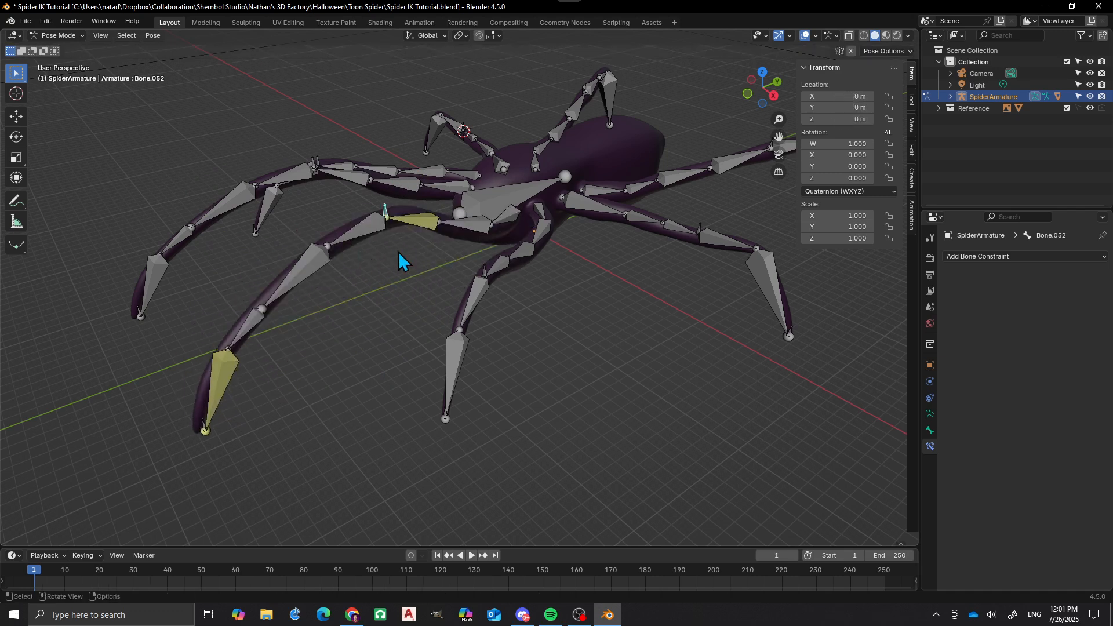
pyautogui.scroll(2, 390, 203)
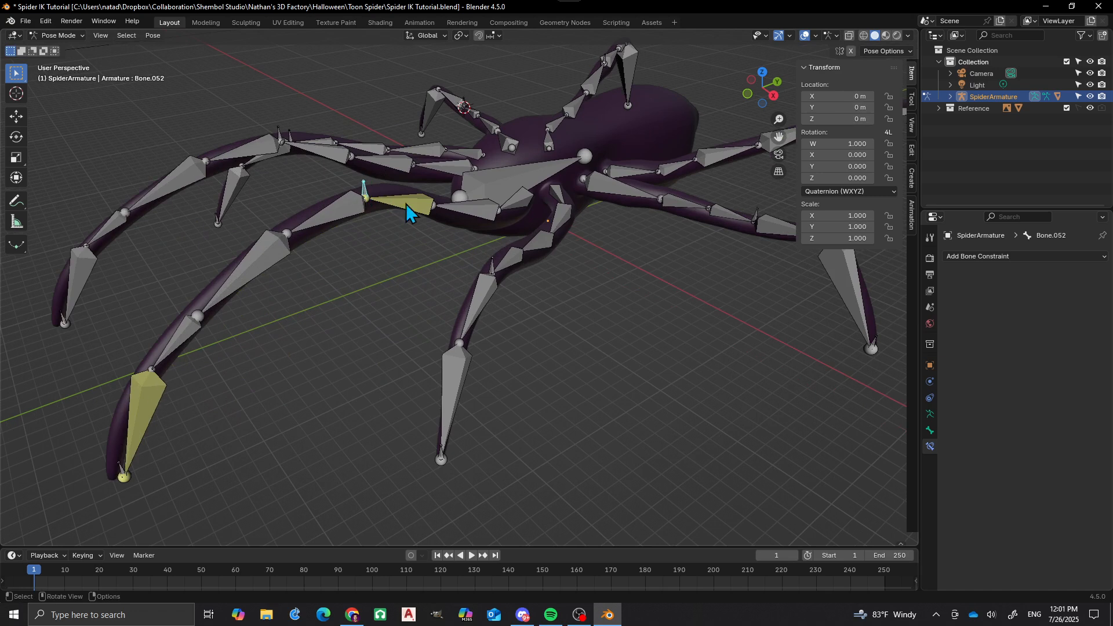
pyautogui.press('g')
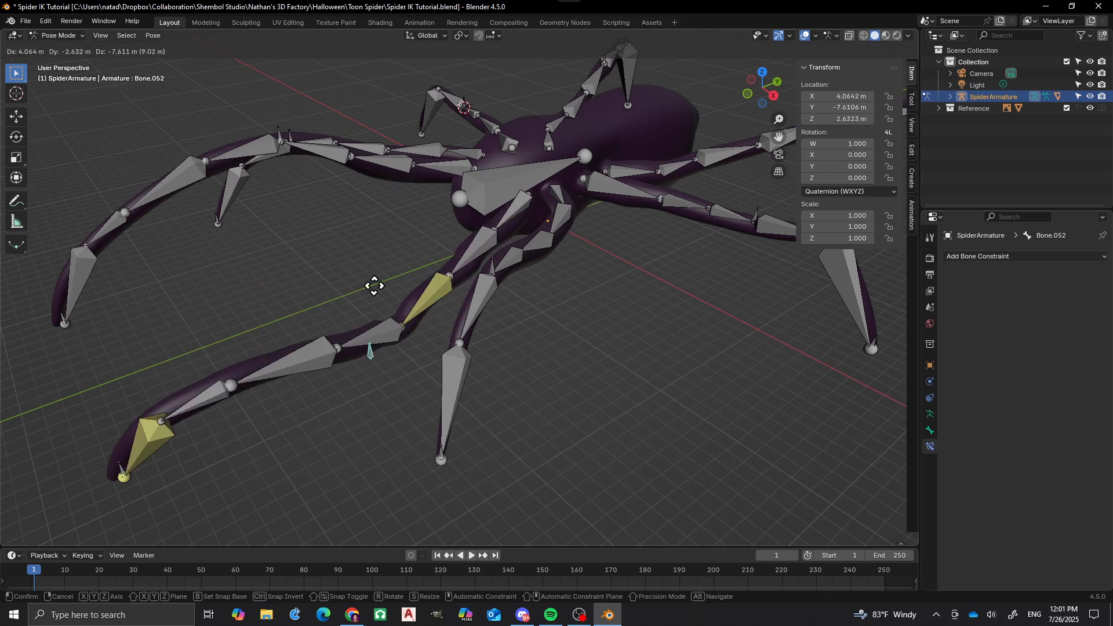
pyautogui.rightClick(182, 344)
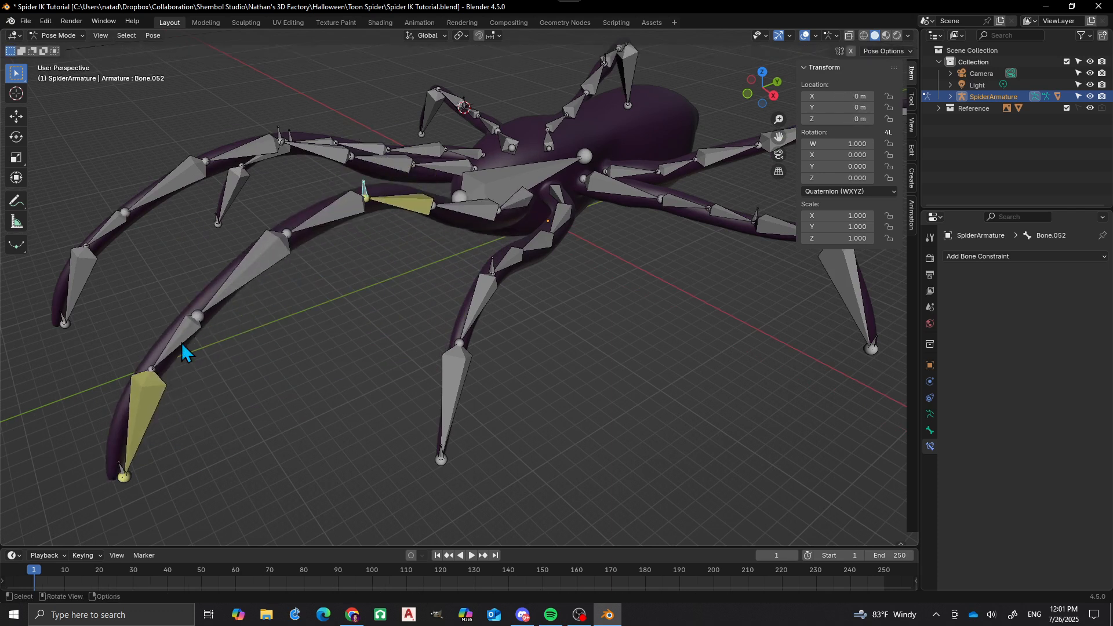
# Set the chain length of the IK constraint on the front leg's last bone to 5
pyautogui.click(134, 435)
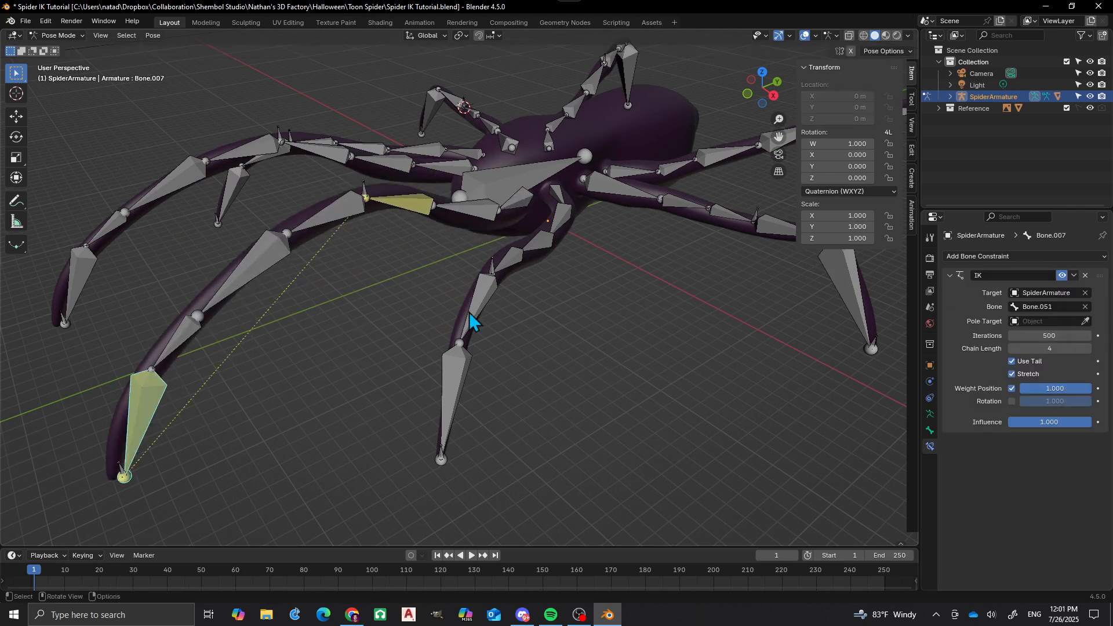
pyautogui.click(1088, 349)
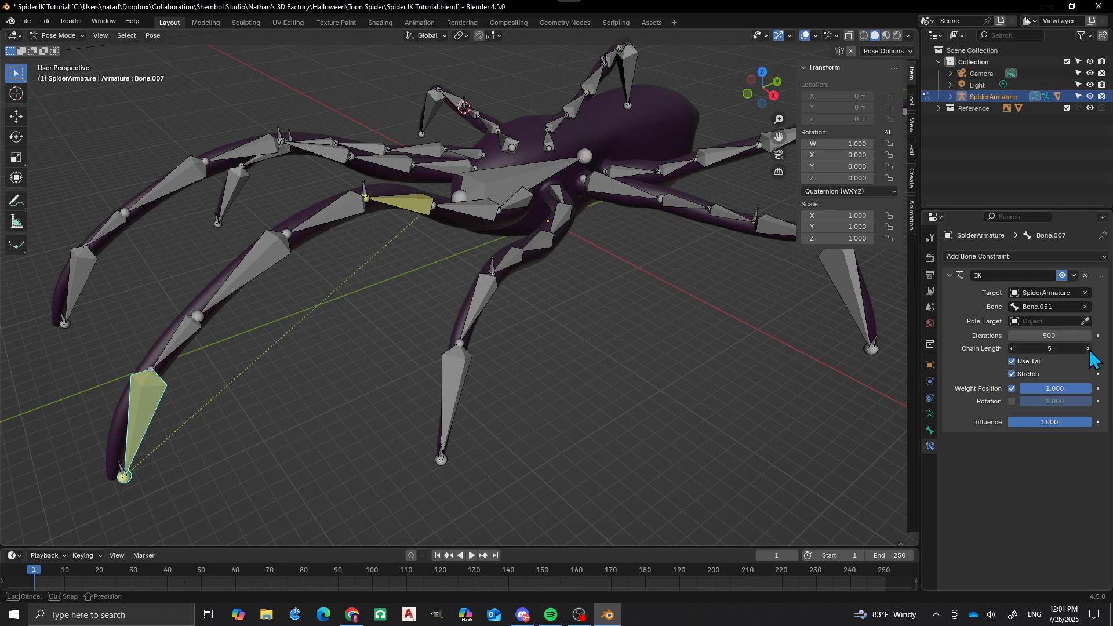
# Set the front leg's last-bone IK chain length to 7 and test the tip and mid-leg control bones, cancelling each move
pyautogui.doubleClick(1089, 348)
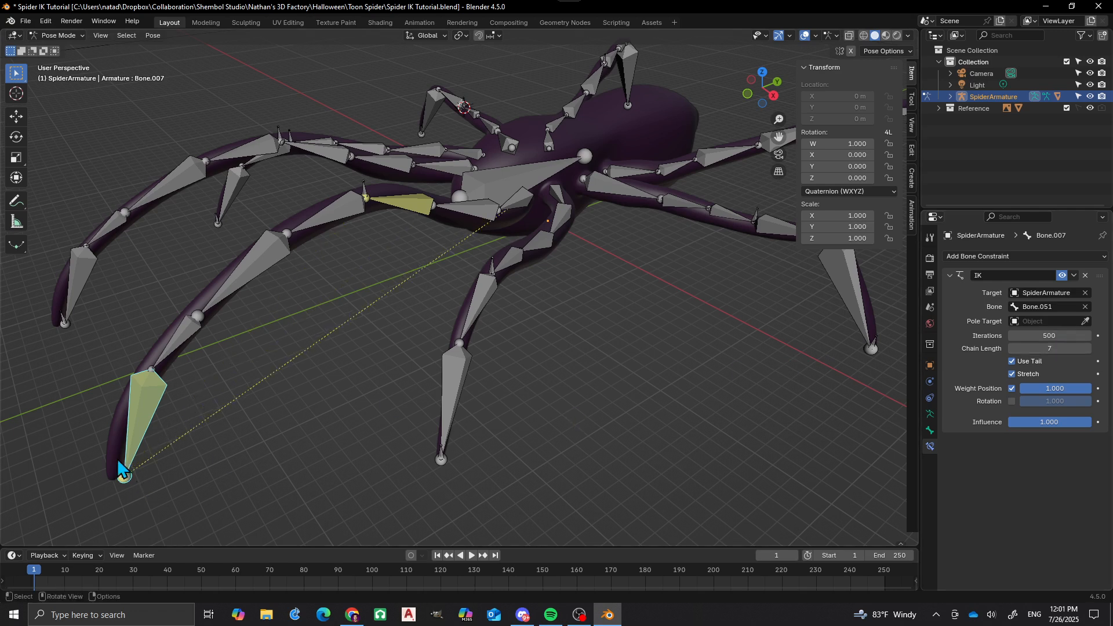
pyautogui.click(119, 464)
pyautogui.press('g')
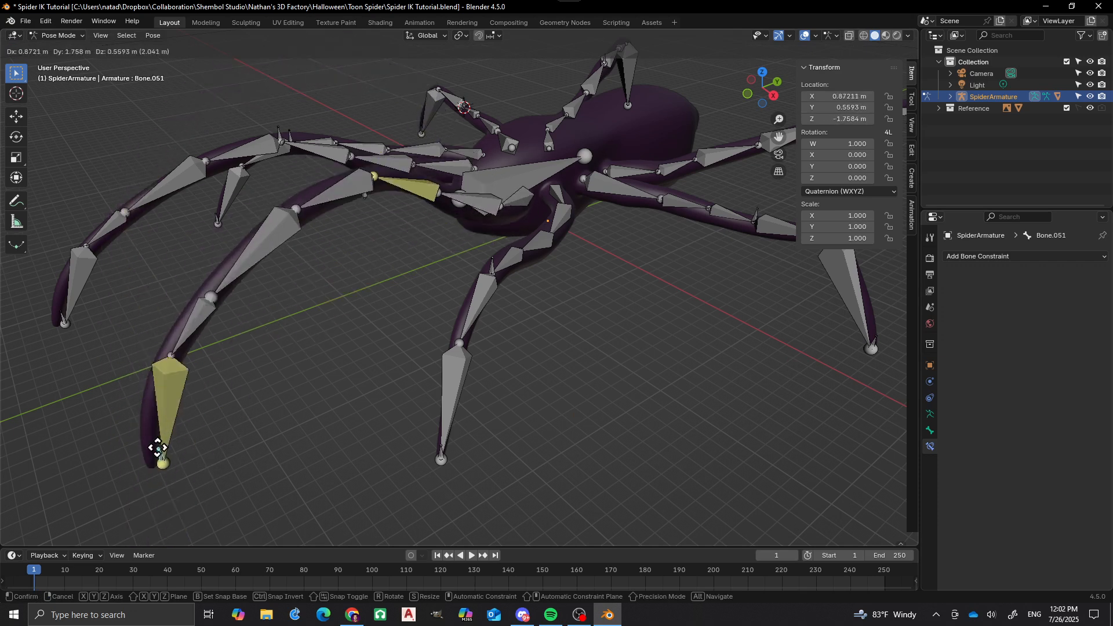
pyautogui.rightClick(173, 429)
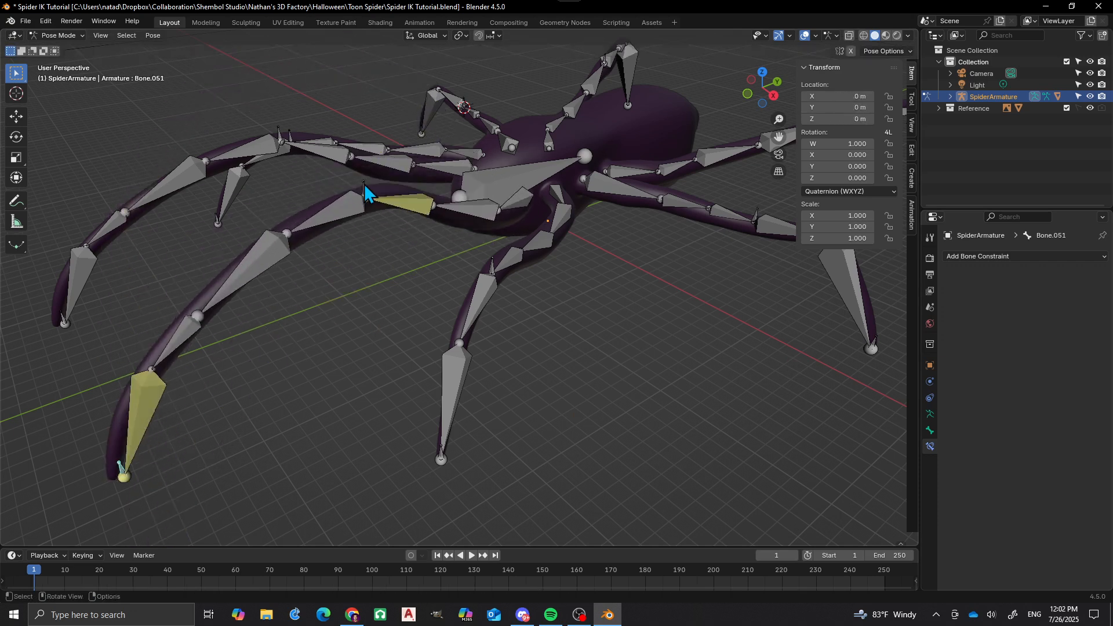
pyautogui.press('g')
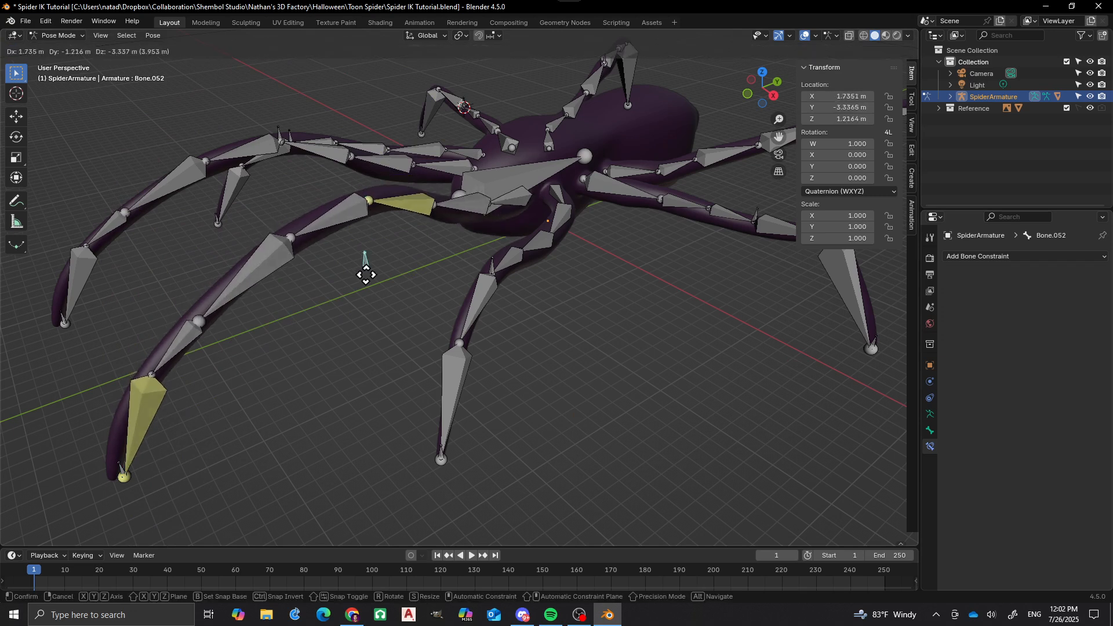
pyautogui.rightClick(358, 232)
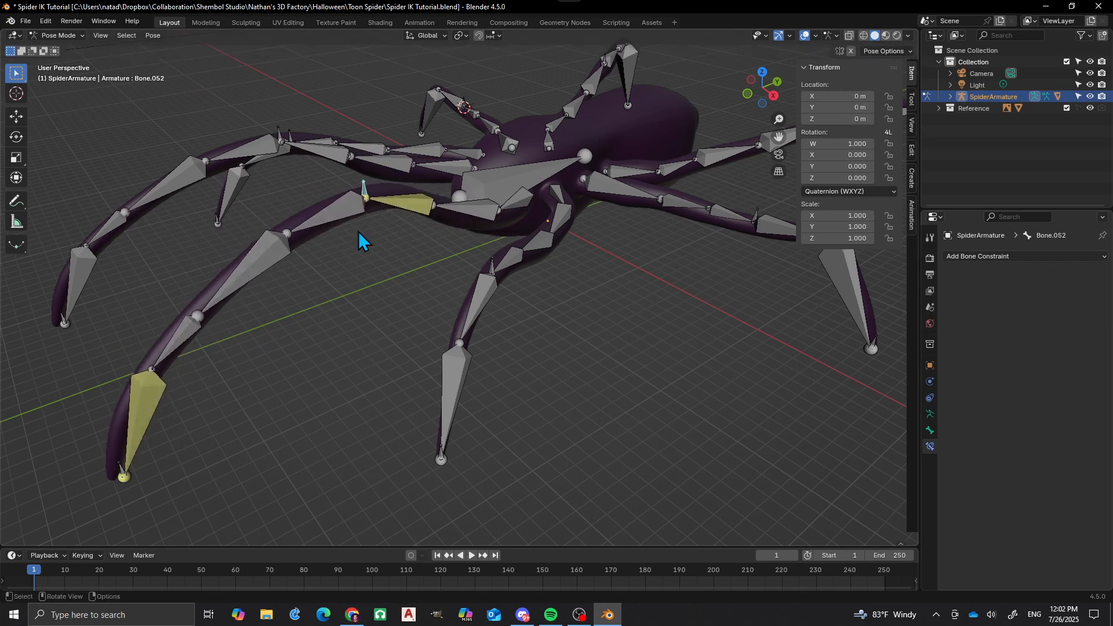
# Test moving the front leg's mid-leg control bone in the front view, cancelling the move
pyautogui.moveTo(358, 232); pyautogui.dragTo(433, 277, button='middle')
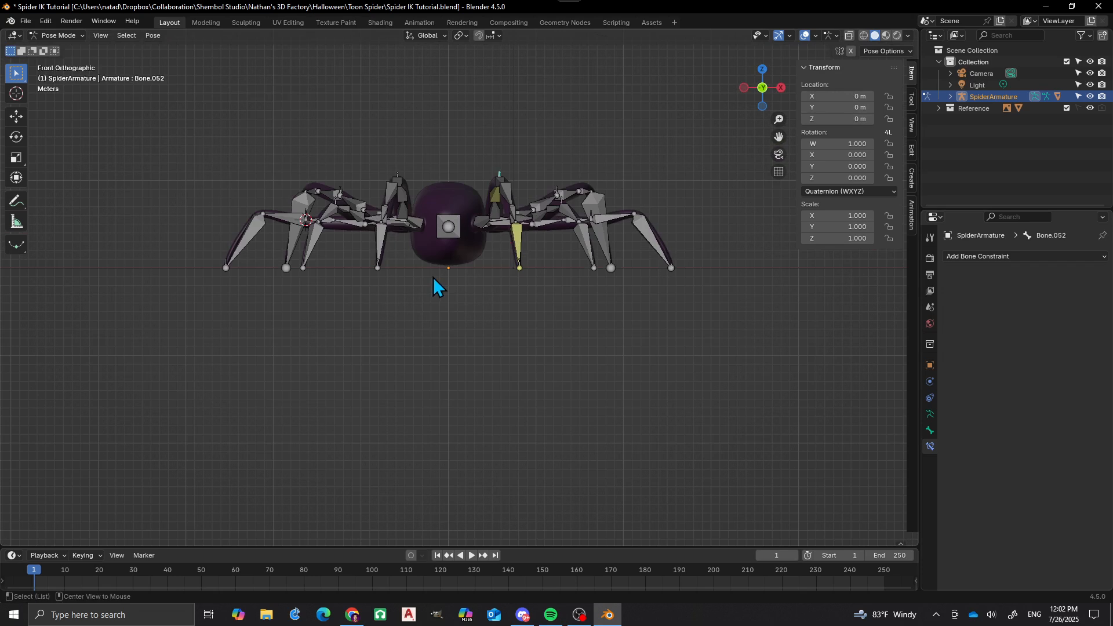
pyautogui.scroll(2, 507, 145)
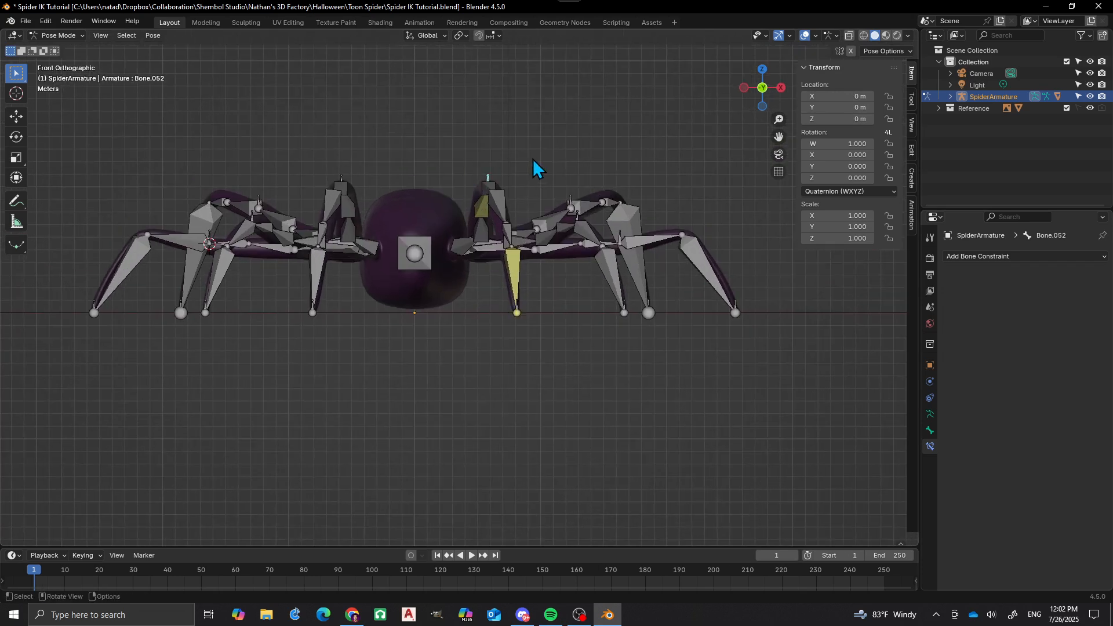
pyautogui.press('g')
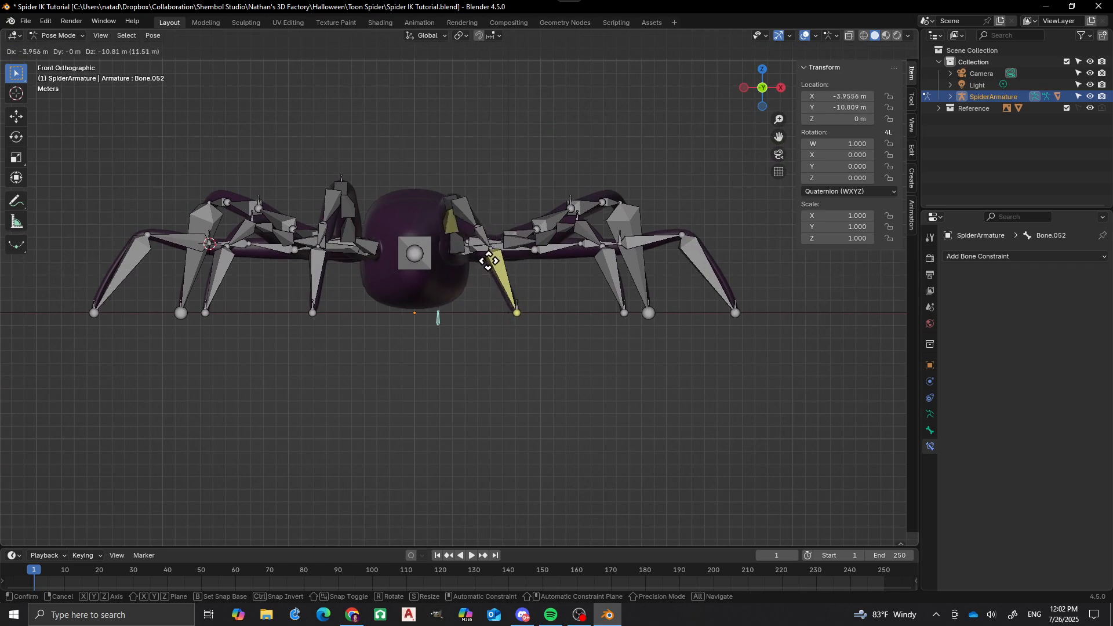
pyautogui.rightClick(516, 200)
# Test moving the front leg's tip control bone in a perspective view of the whole spider, cancelling the move
pyautogui.scroll(-4, 475, 206)
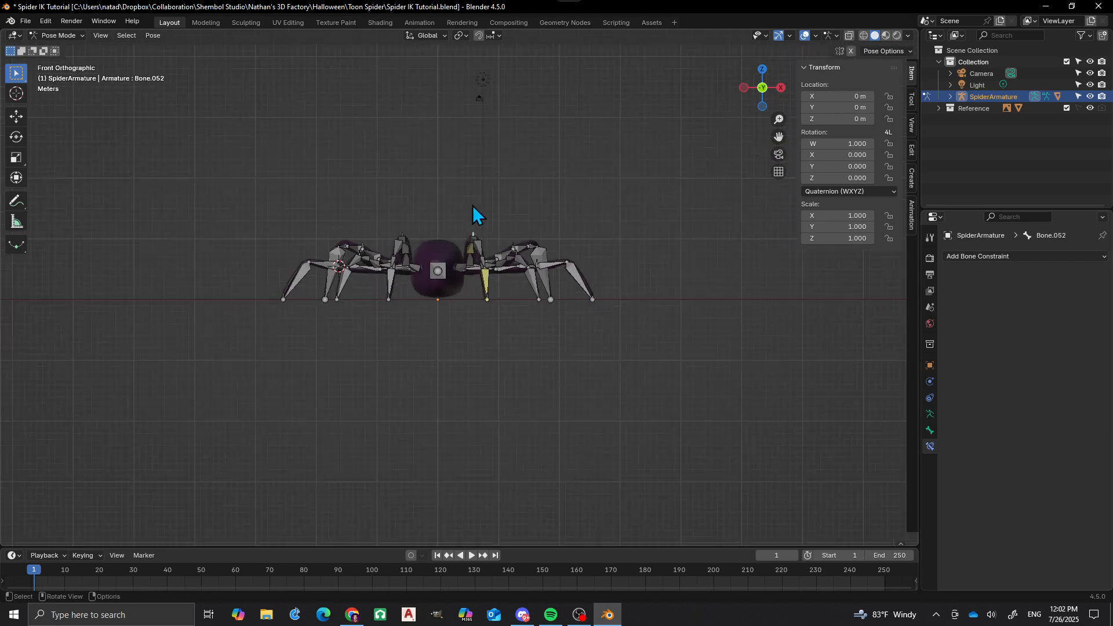
pyautogui.moveTo(472, 208); pyautogui.dragTo(392, 257, button='middle')
pyautogui.scroll(2, 375, 254)
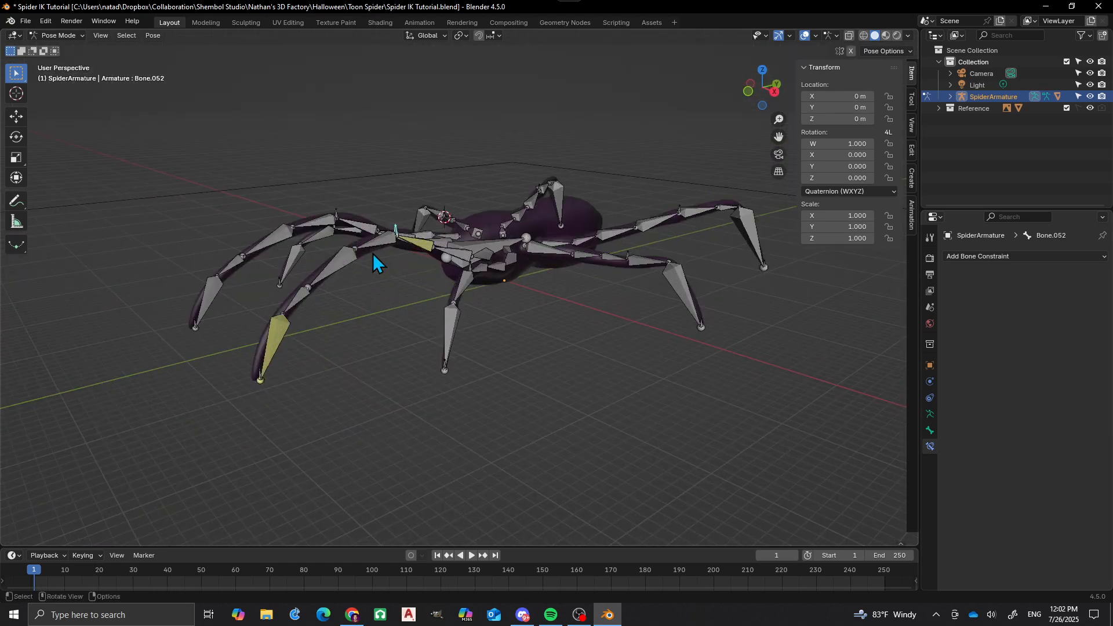
pyautogui.click(256, 374)
pyautogui.scroll(2, 327, 271)
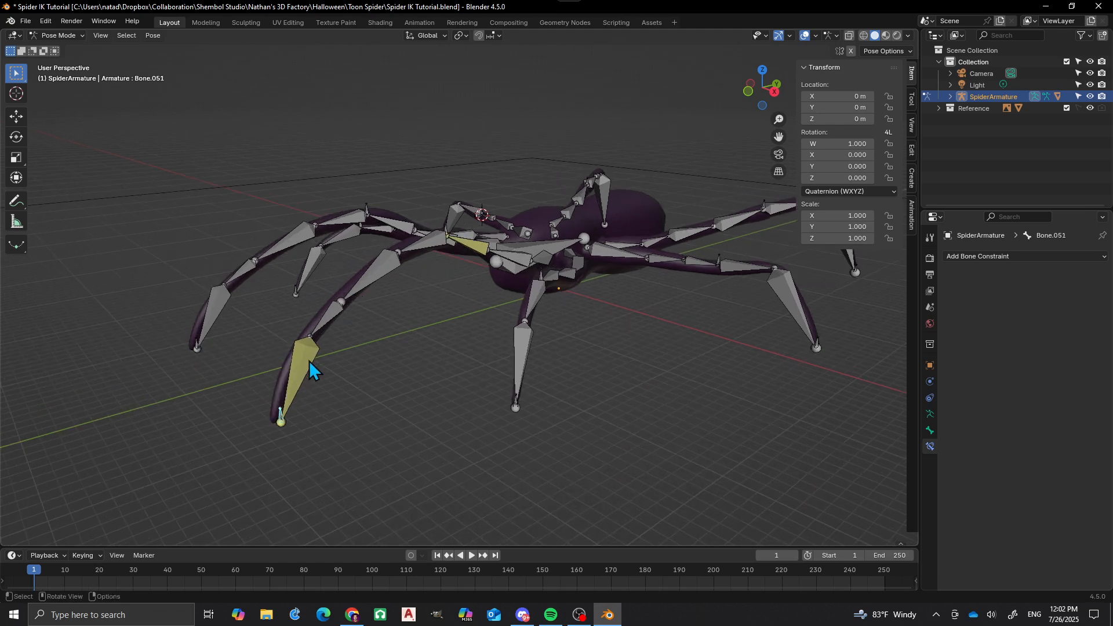
pyautogui.press('g')
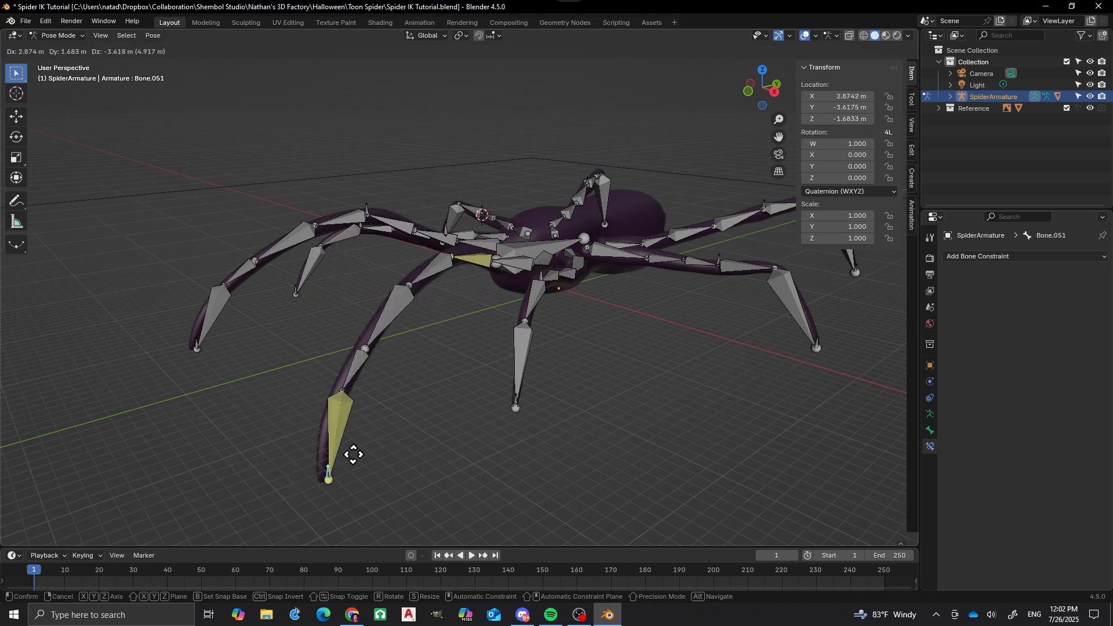
pyautogui.rightClick(351, 325)
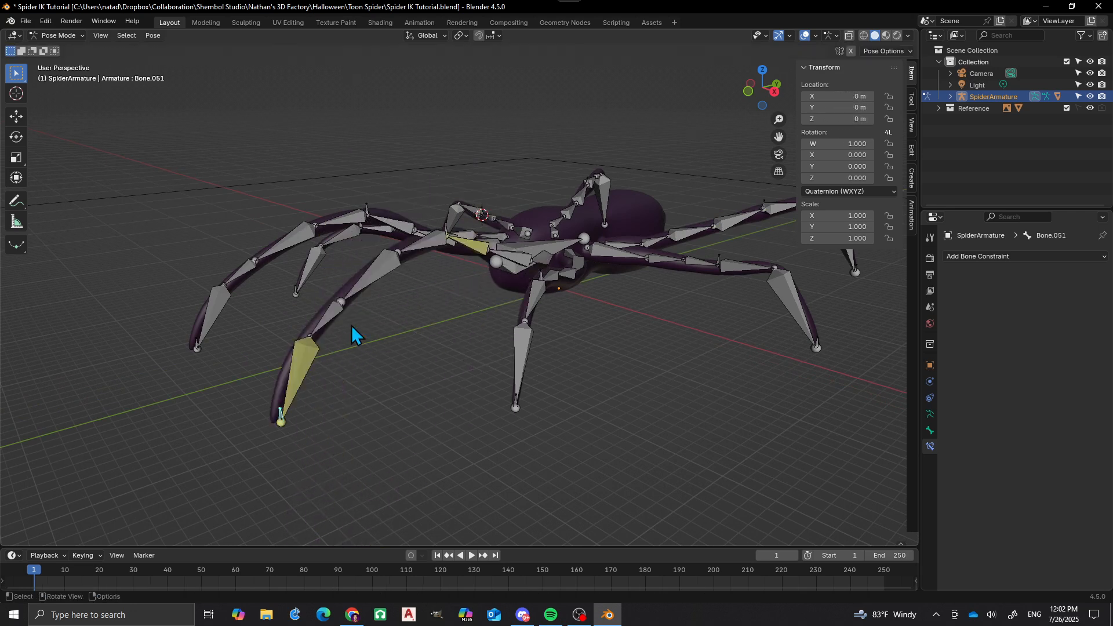
# Add an Inverse Kinematics constraint to the last bone of the leg next to the front leg
pyautogui.moveTo(352, 325); pyautogui.dragTo(375, 325, button='middle')
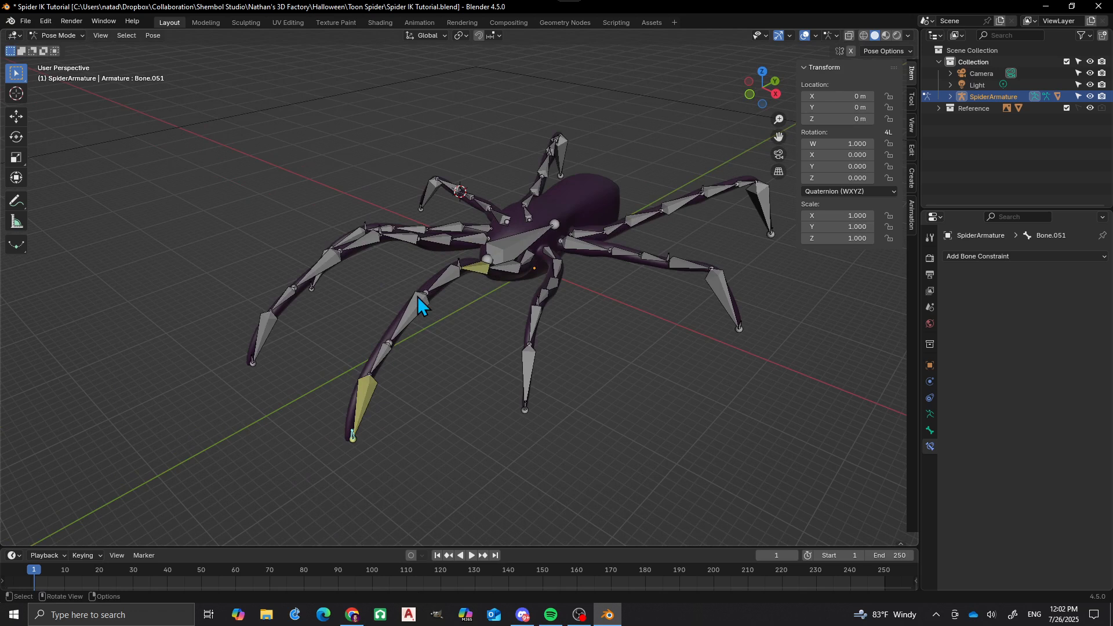
pyautogui.scroll(5, 364, 325)
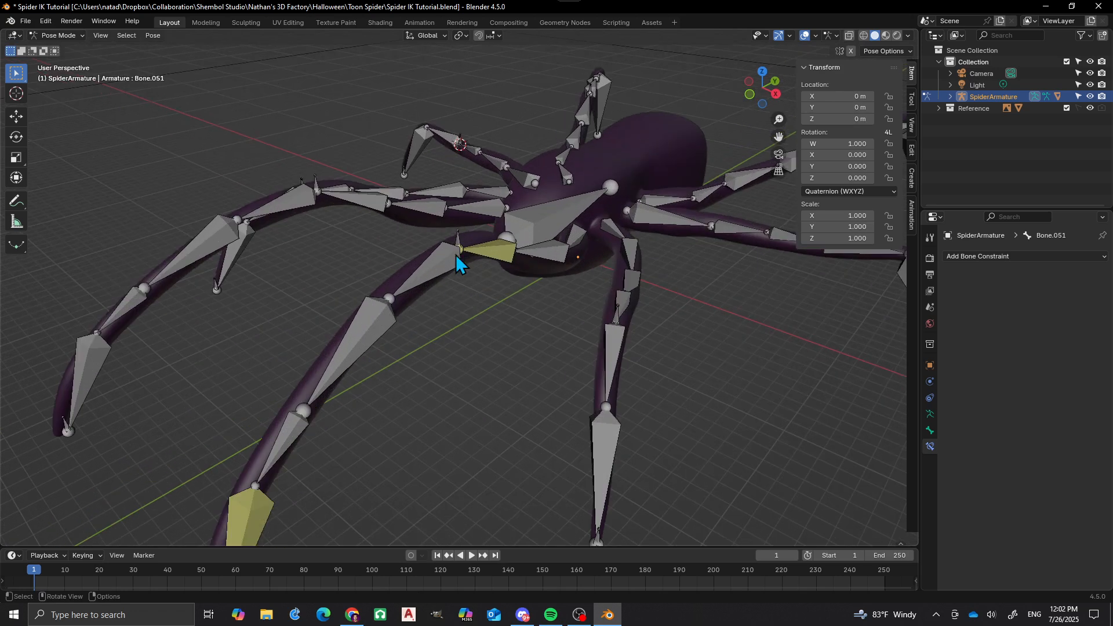
pyautogui.moveTo(457, 257); pyautogui.dragTo(383, 355, button='middle')
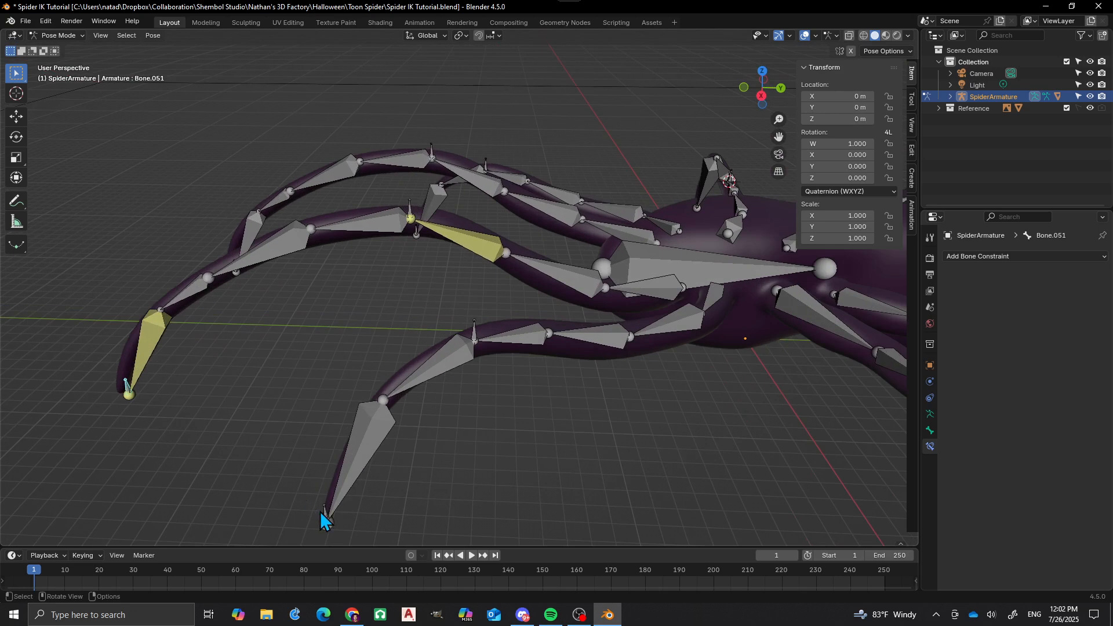
pyautogui.click(354, 473)
pyautogui.moveTo(353, 458); pyautogui.dragTo(392, 375, button='middle')
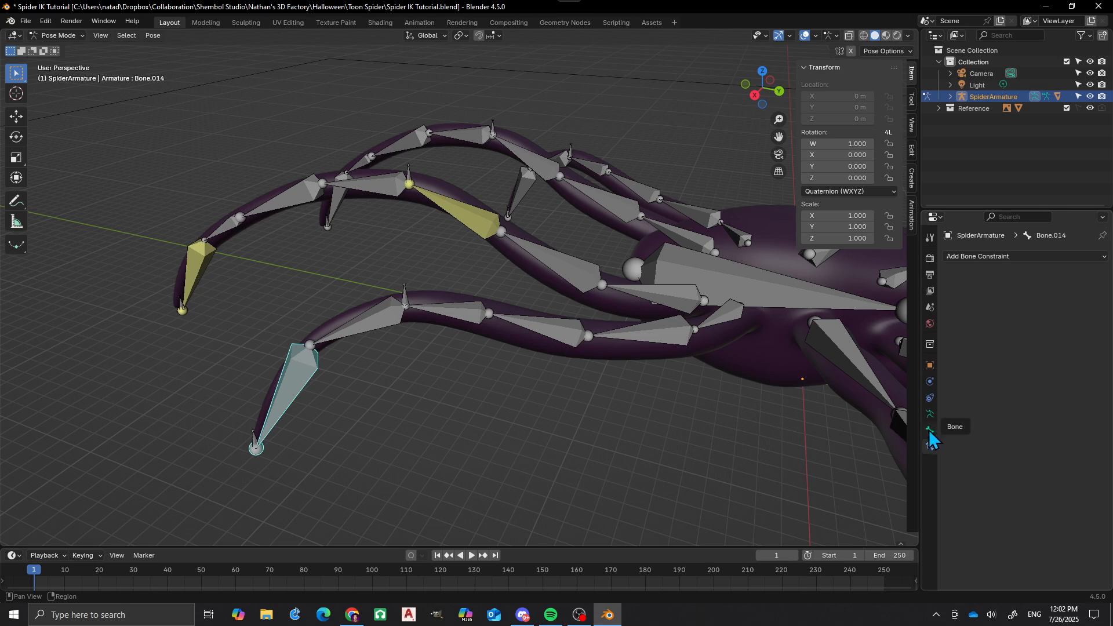
pyautogui.click(980, 259)
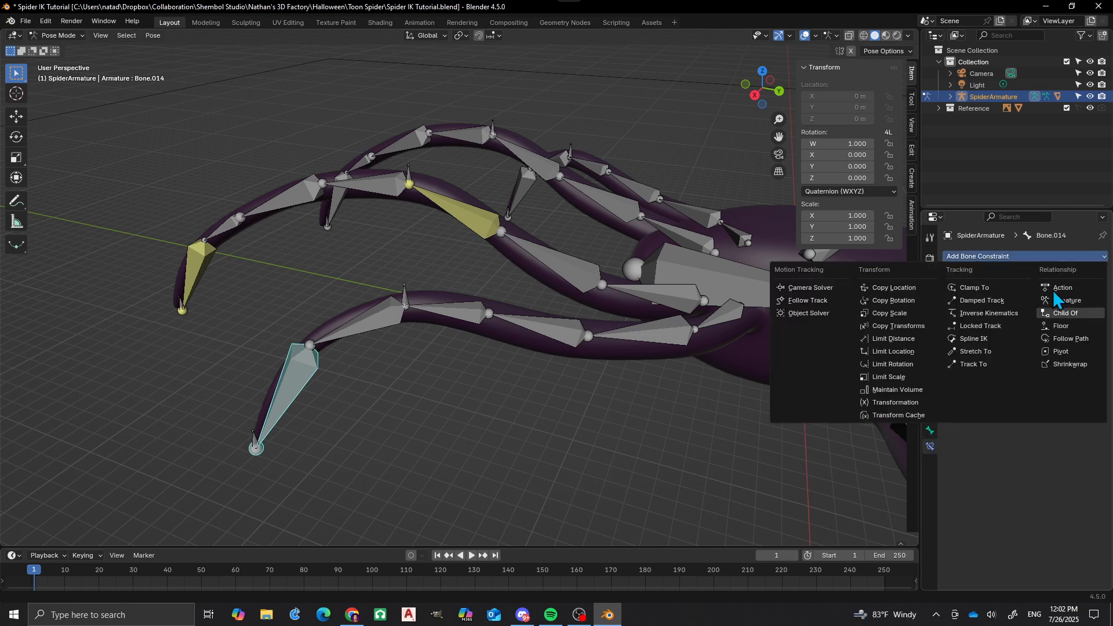
pyautogui.click(983, 313)
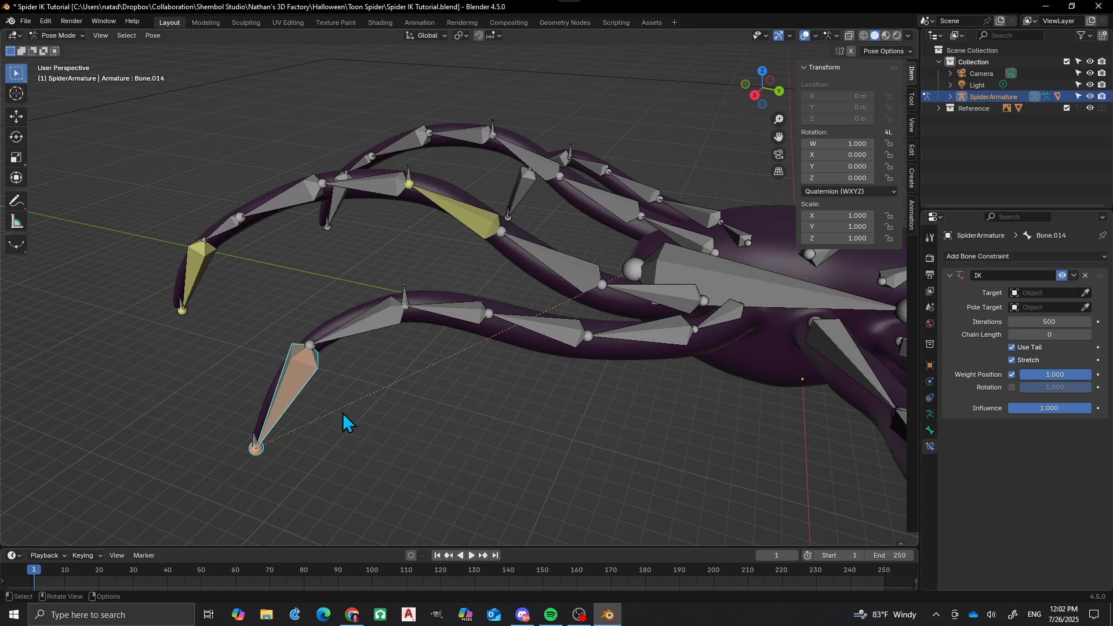
# Target the second leg's last-bone IK constraint at SpiderArmature and its tip control bone, Bone.055
pyautogui.click(1082, 294)
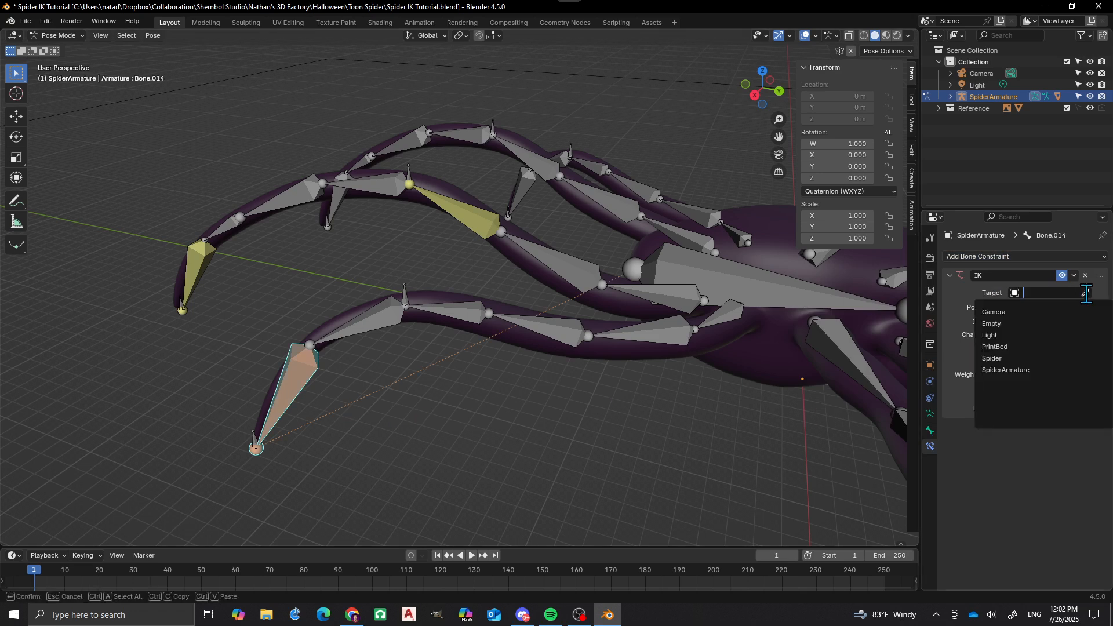
pyautogui.click(1085, 293)
pyautogui.click(1085, 293)
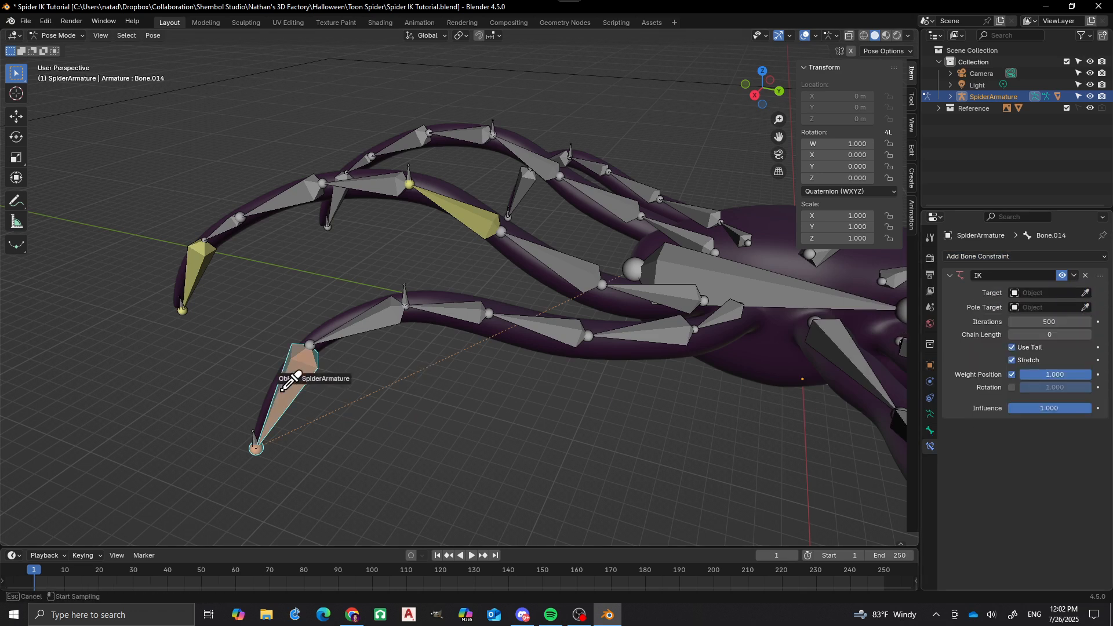
pyautogui.click(259, 435)
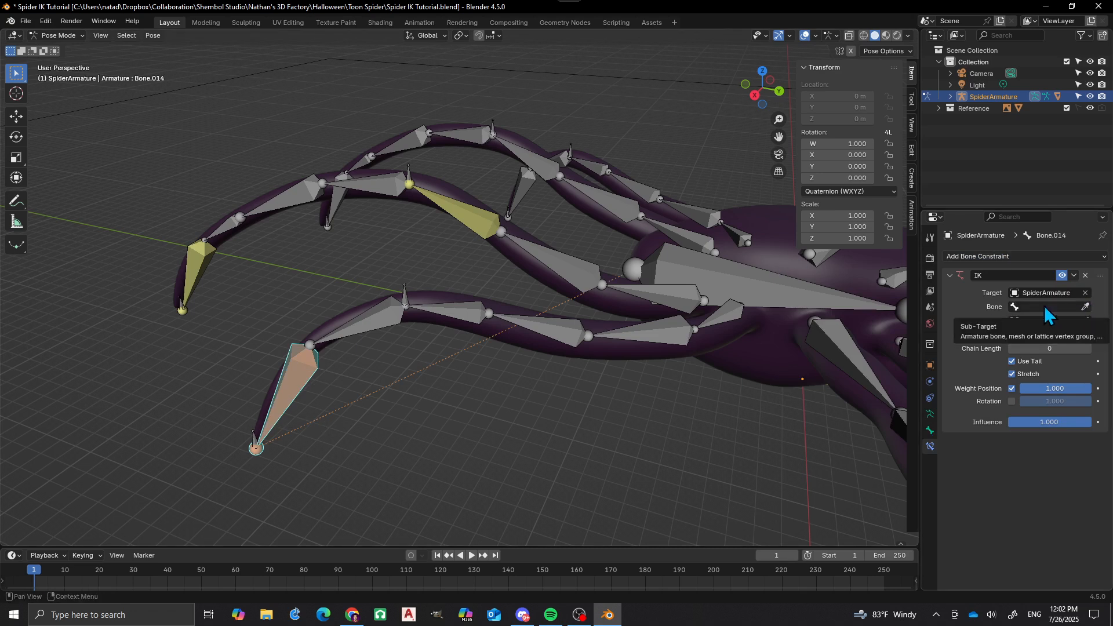
pyautogui.click(1086, 308)
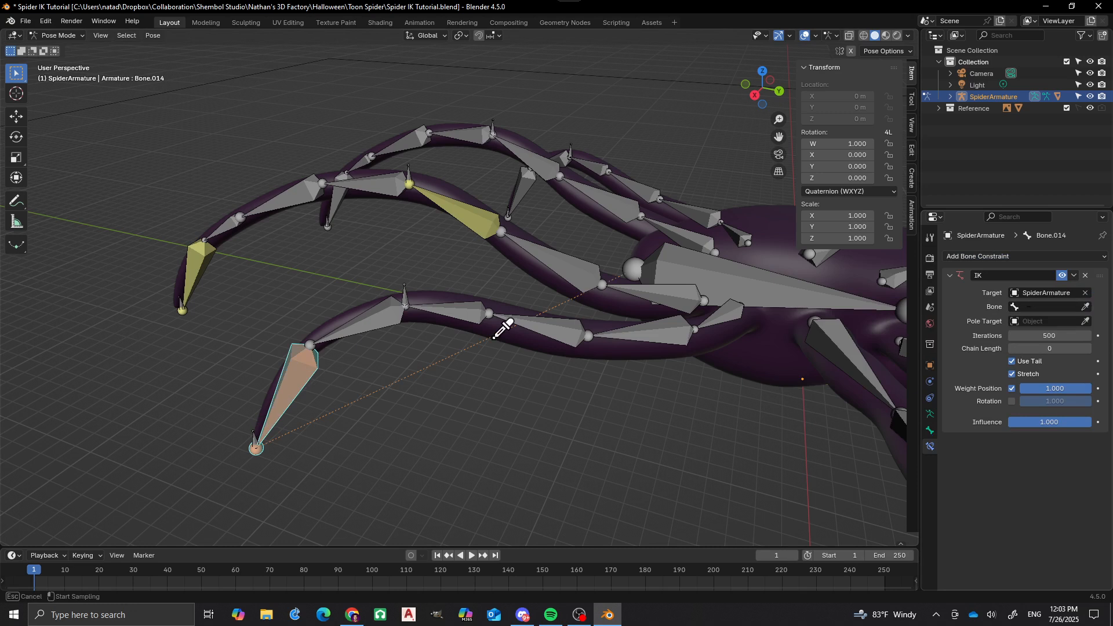
pyautogui.click(252, 440)
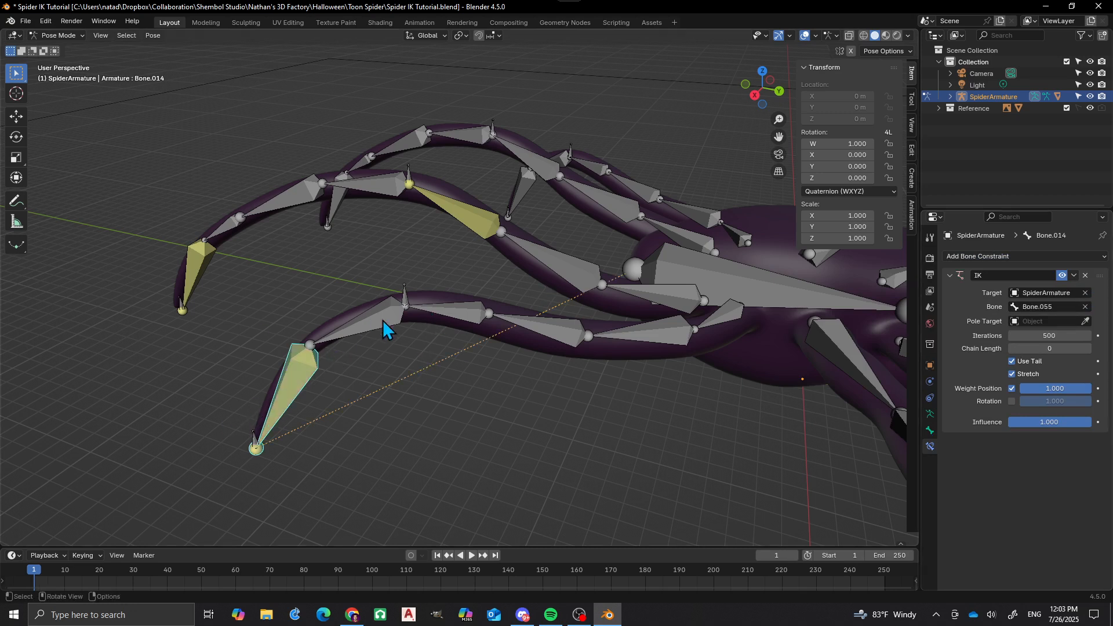
# Set the chain length of the IK constraint on the second leg's last bone to 6
pyautogui.click(1050, 349)
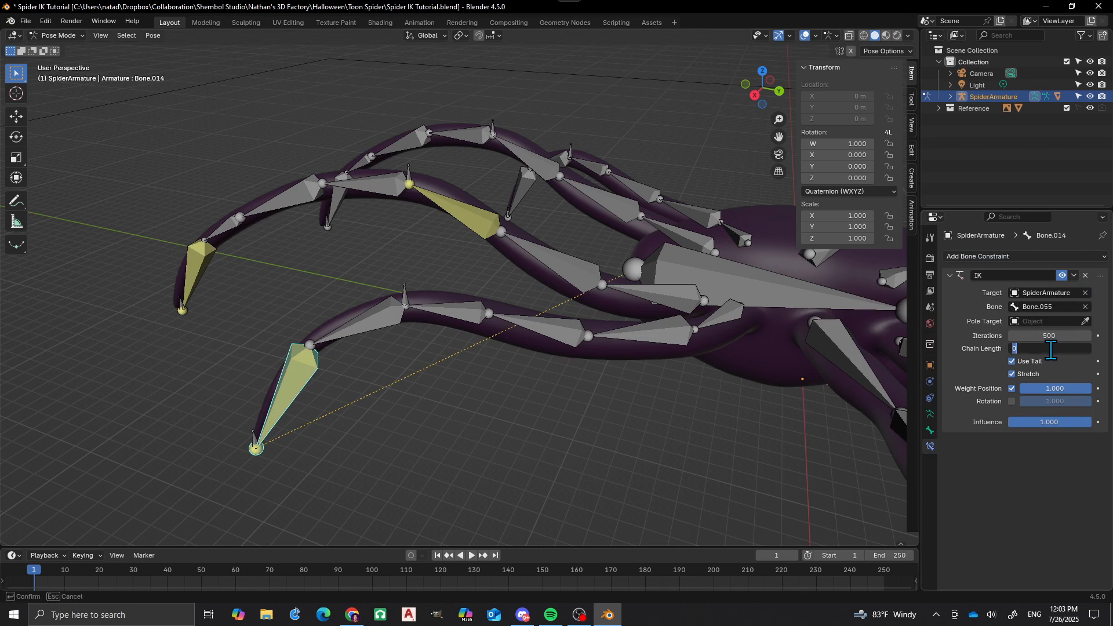
pyautogui.press('Return')
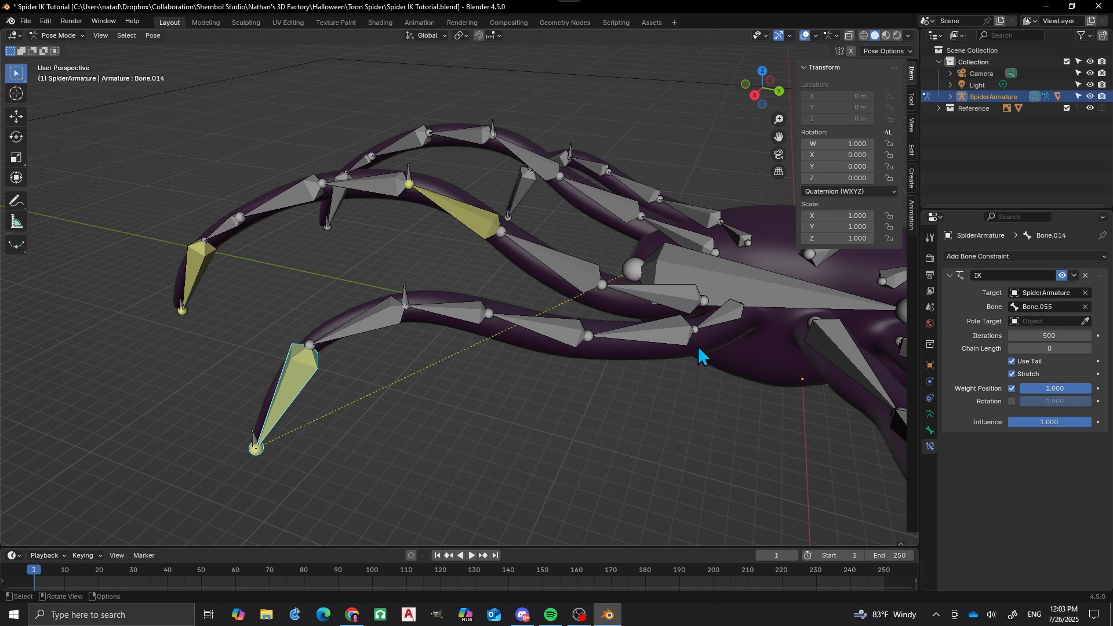
pyautogui.moveTo(698, 346); pyautogui.dragTo(615, 377, button='middle')
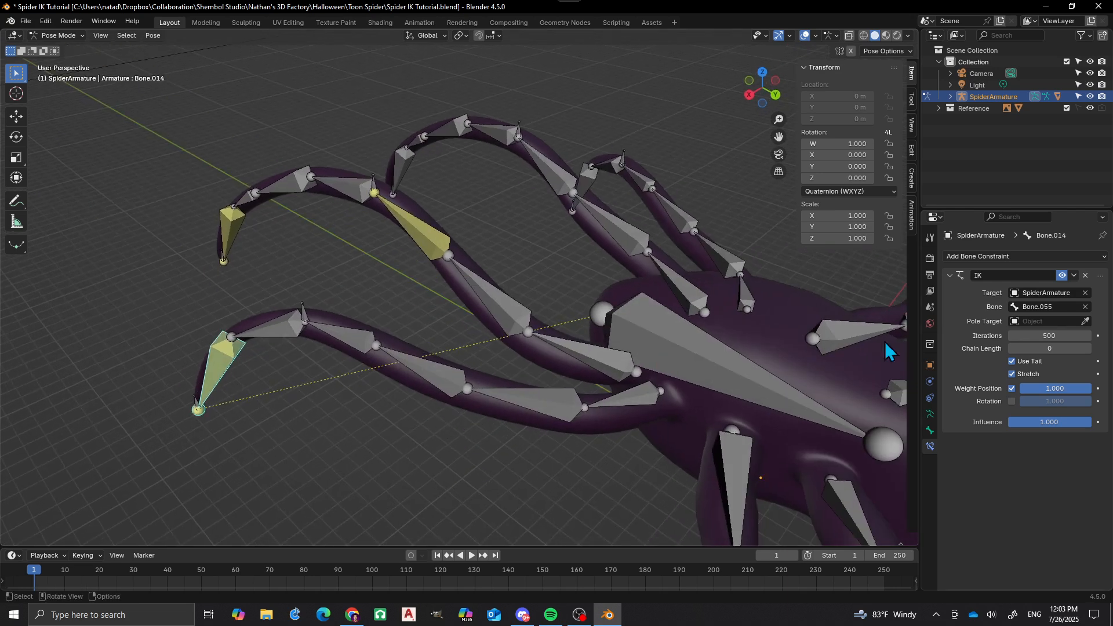
pyautogui.click(1051, 348)
pyautogui.write('6')
pyautogui.press('Return')
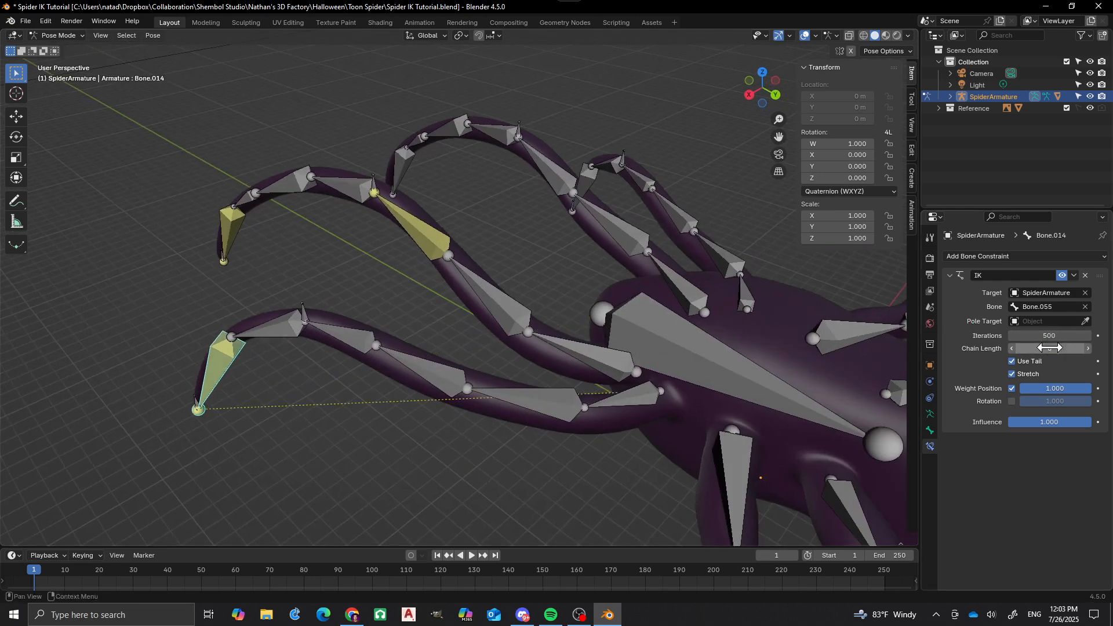
# Add an Inverse Kinematics constraint to the second leg's middle bone, the one ending at the mid-leg control bone
pyautogui.moveTo(510, 302); pyautogui.dragTo(316, 252, button='middle')
pyautogui.click(323, 248)
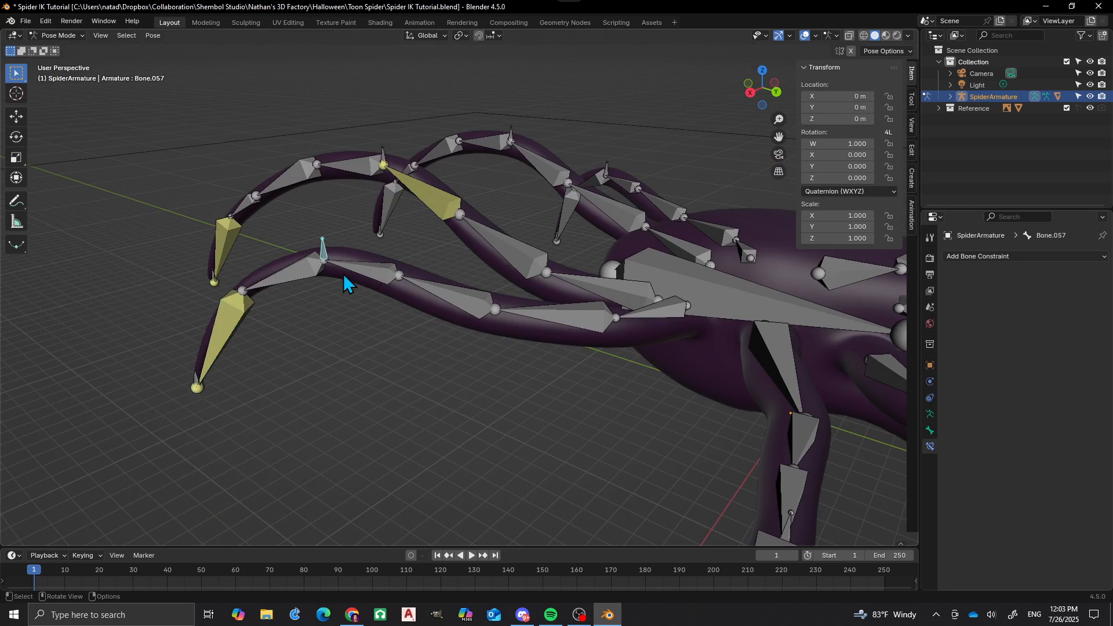
pyautogui.click(345, 274)
pyautogui.click(990, 256)
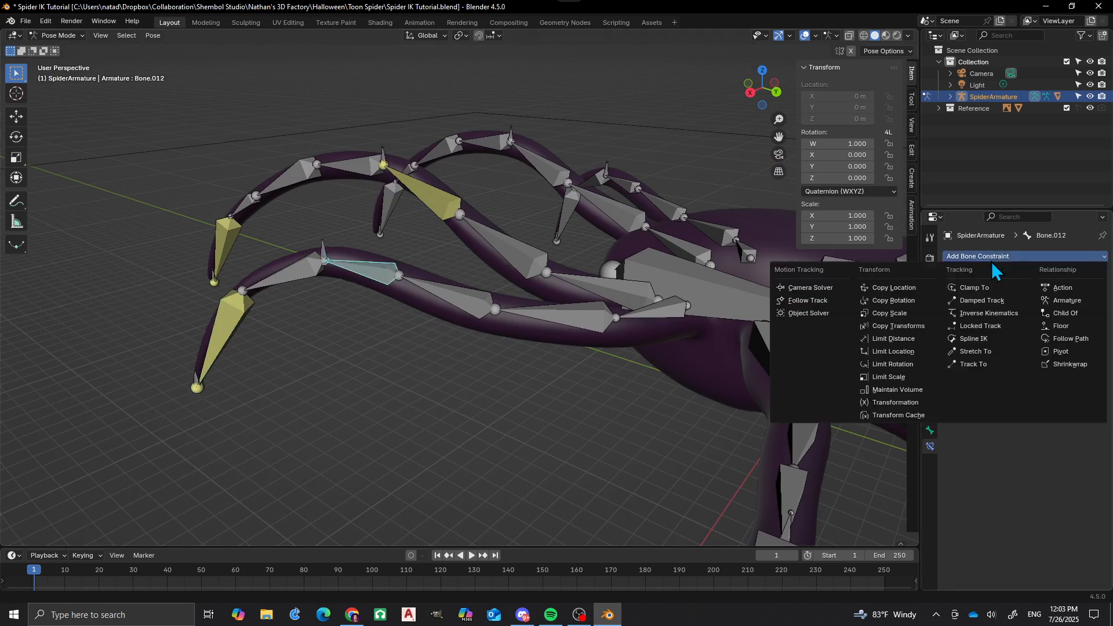
pyautogui.click(990, 313)
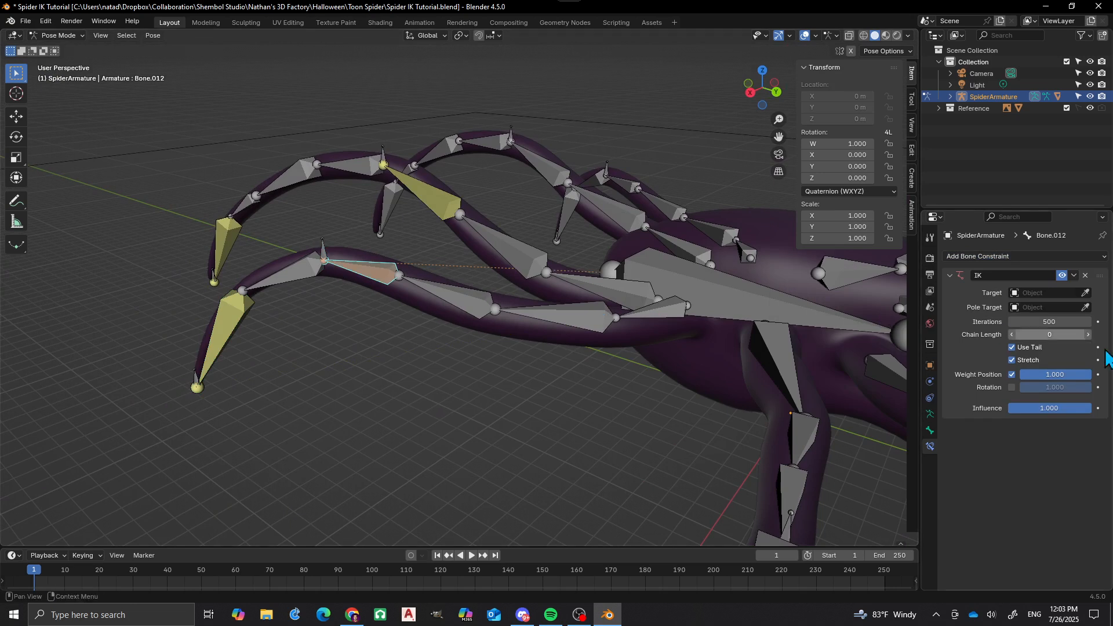
# Target the second leg's middle-bone IK constraint at SpiderArmature and its mid-leg control bone, Bone.057
pyautogui.click(1085, 293)
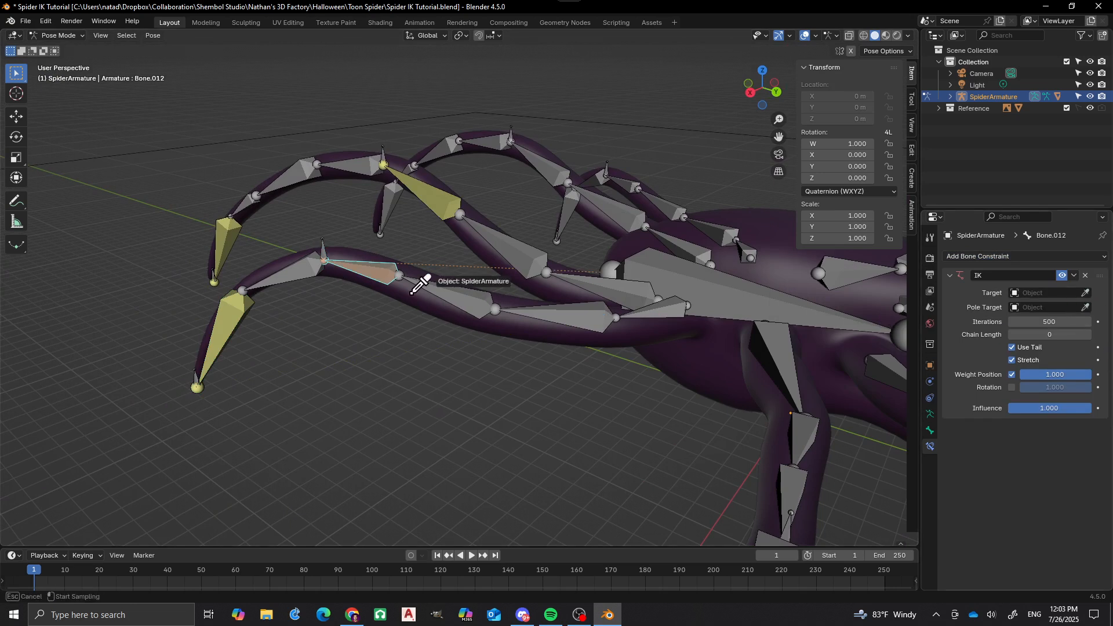
pyautogui.click(330, 245)
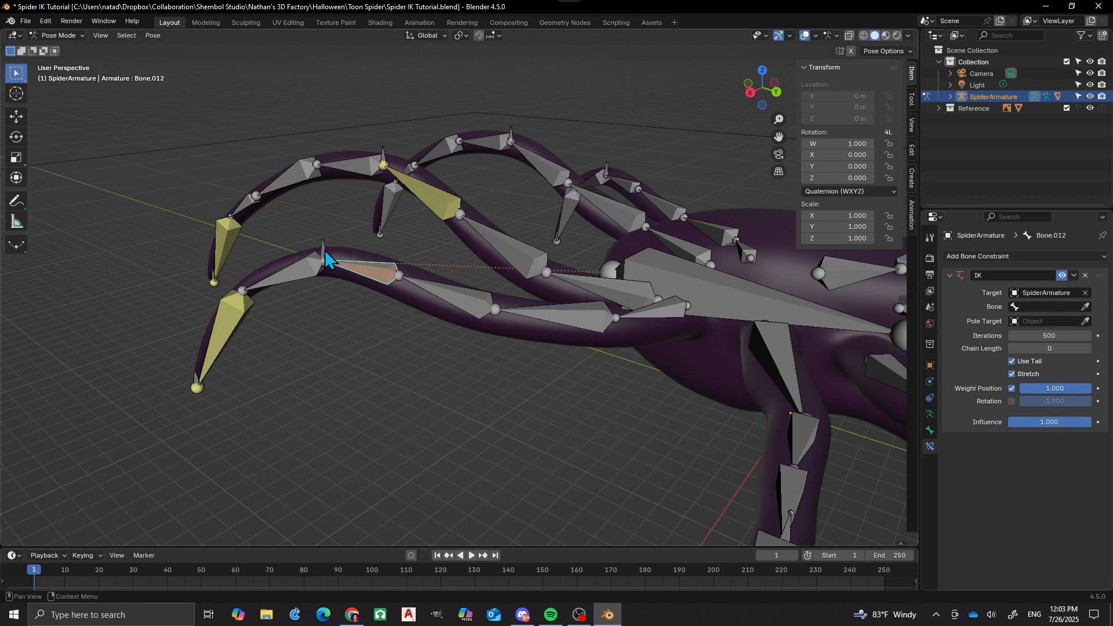
pyautogui.click(1086, 307)
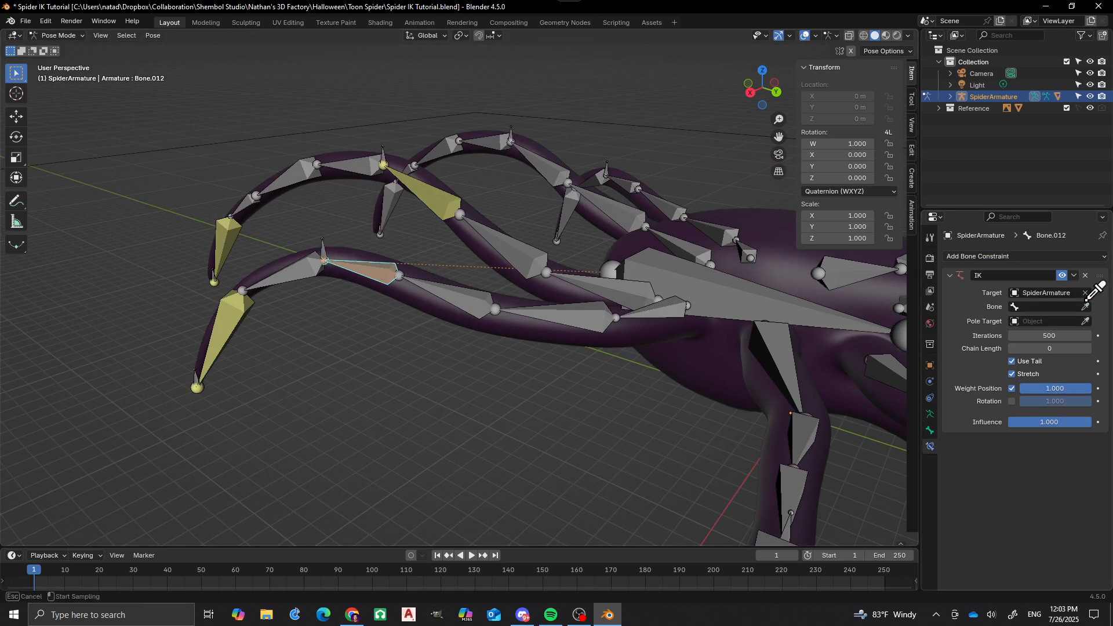
pyautogui.click(326, 248)
pyautogui.moveTo(391, 243); pyautogui.dragTo(365, 234, button='middle')
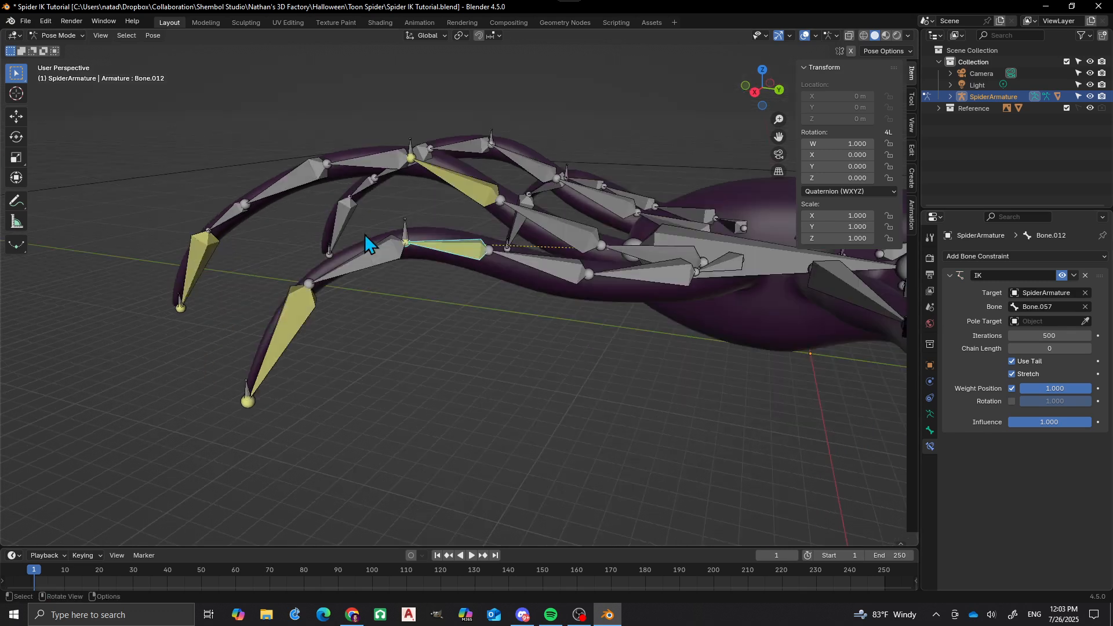
# Set the chain length of the IK constraint on the second leg's middle bone to 4
pyautogui.click(1051, 348)
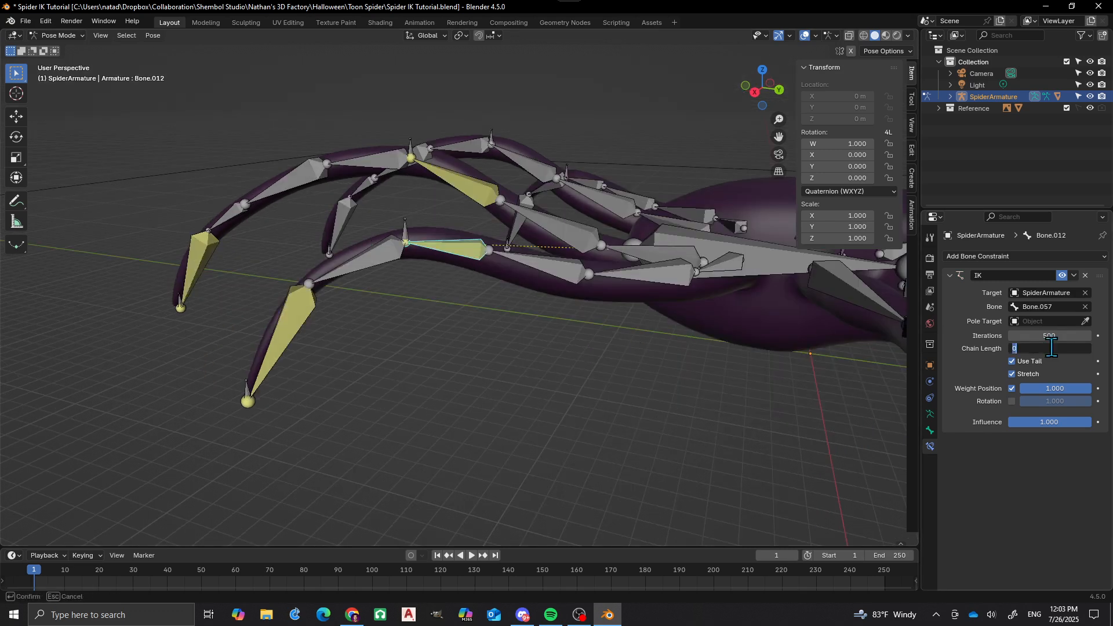
pyautogui.write('4')
pyautogui.press('Return')
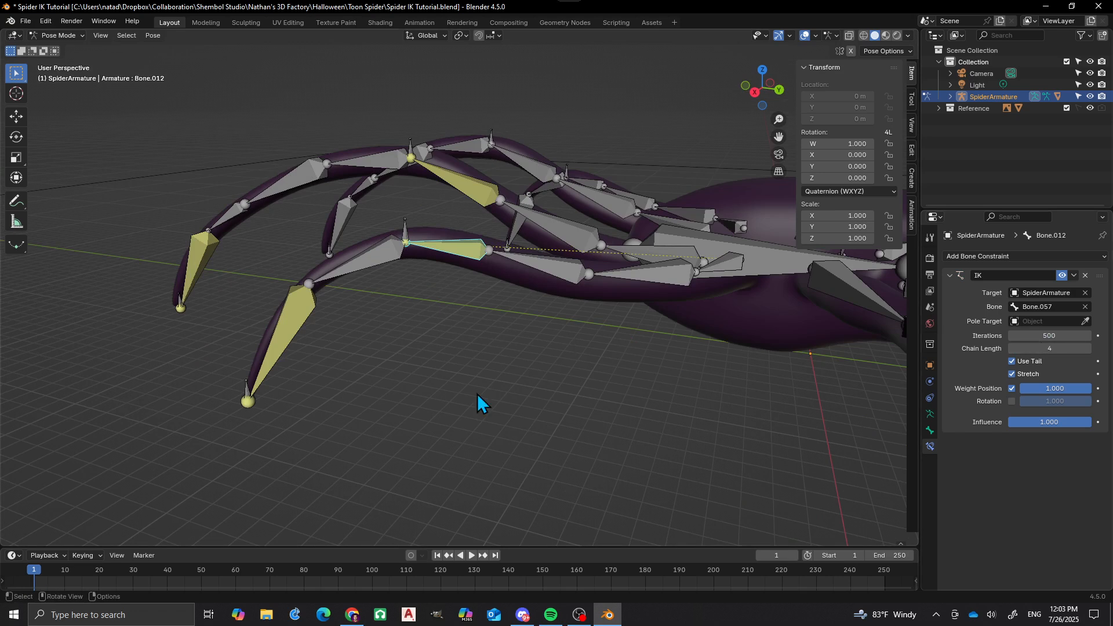
pyautogui.click(437, 397)
# Test the leg IK by moving the spider's main body bone upward, then cancel the move
pyautogui.click(245, 388)
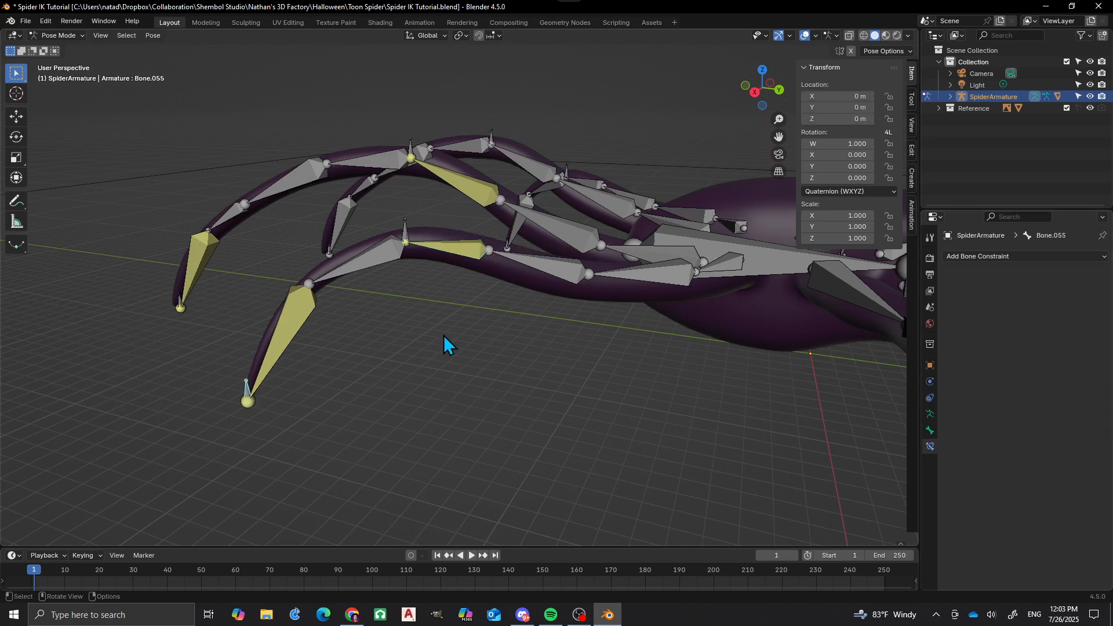
pyautogui.moveTo(444, 335); pyautogui.dragTo(600, 294, button='middle')
pyautogui.click(673, 266)
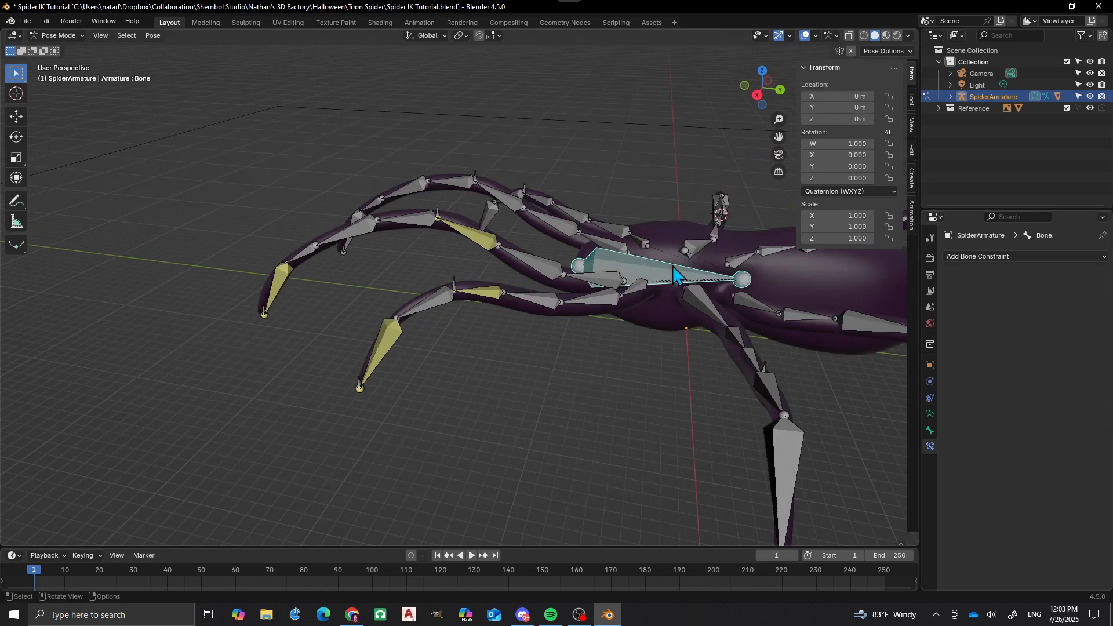
pyautogui.press('g')
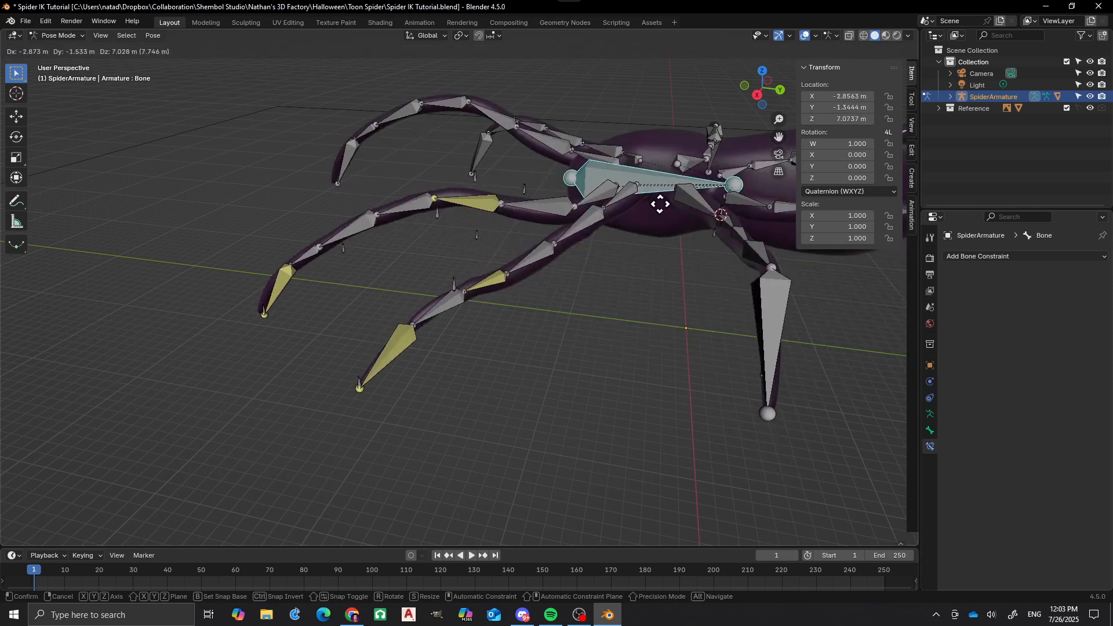
pyautogui.press('Escape')
pyautogui.scroll(1, 455, 304)
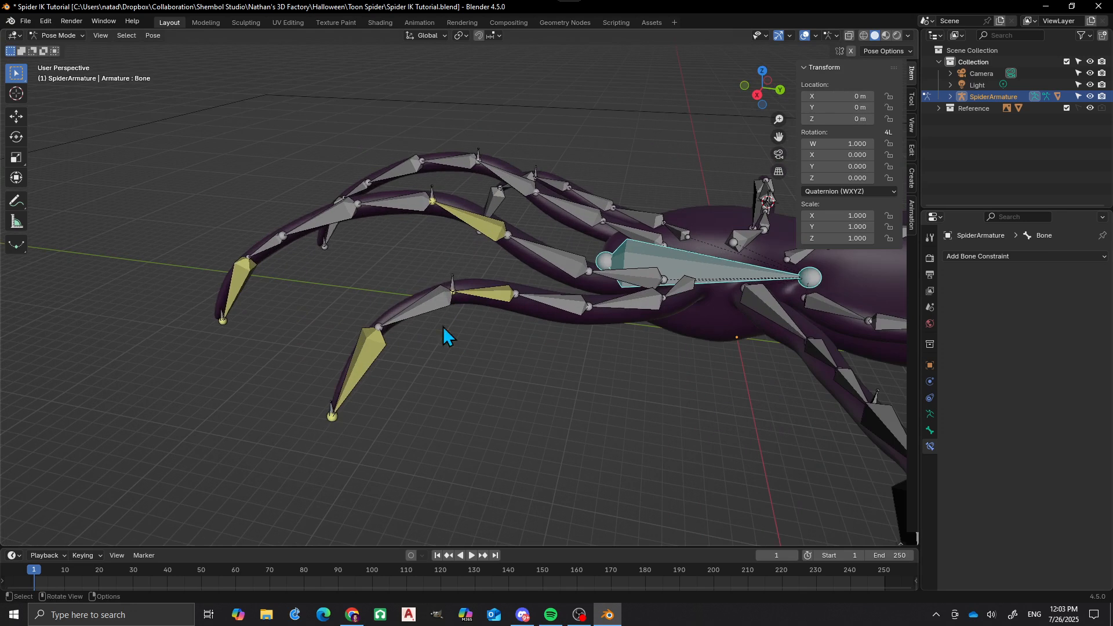
# Test-move the second leg's tip control bone and its mid-leg control bone, cancelling each move
pyautogui.click(332, 411)
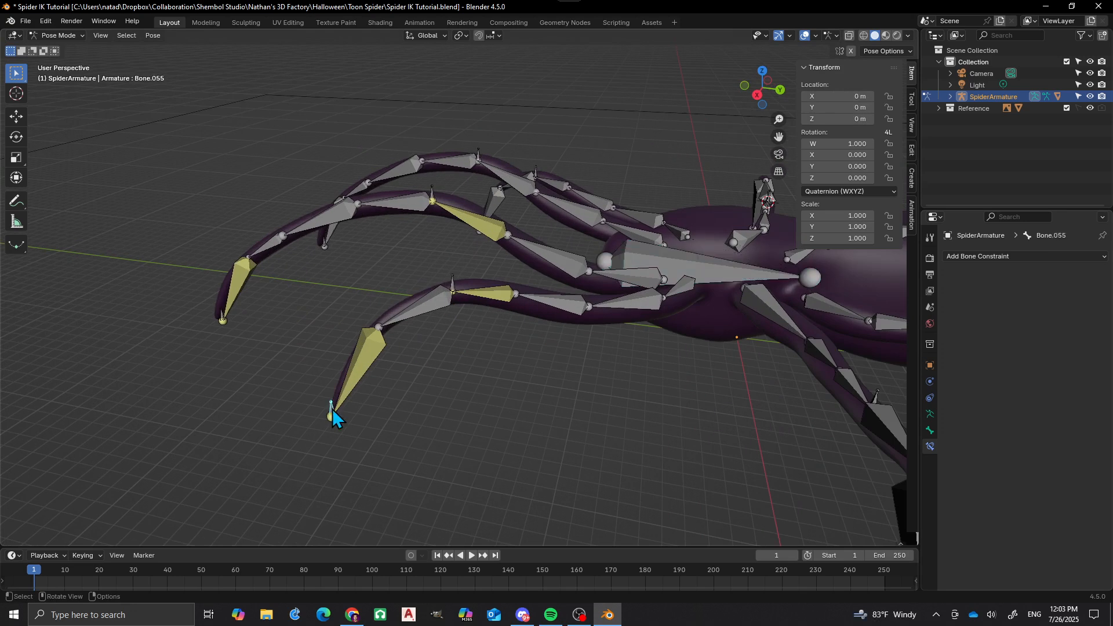
pyautogui.press('g')
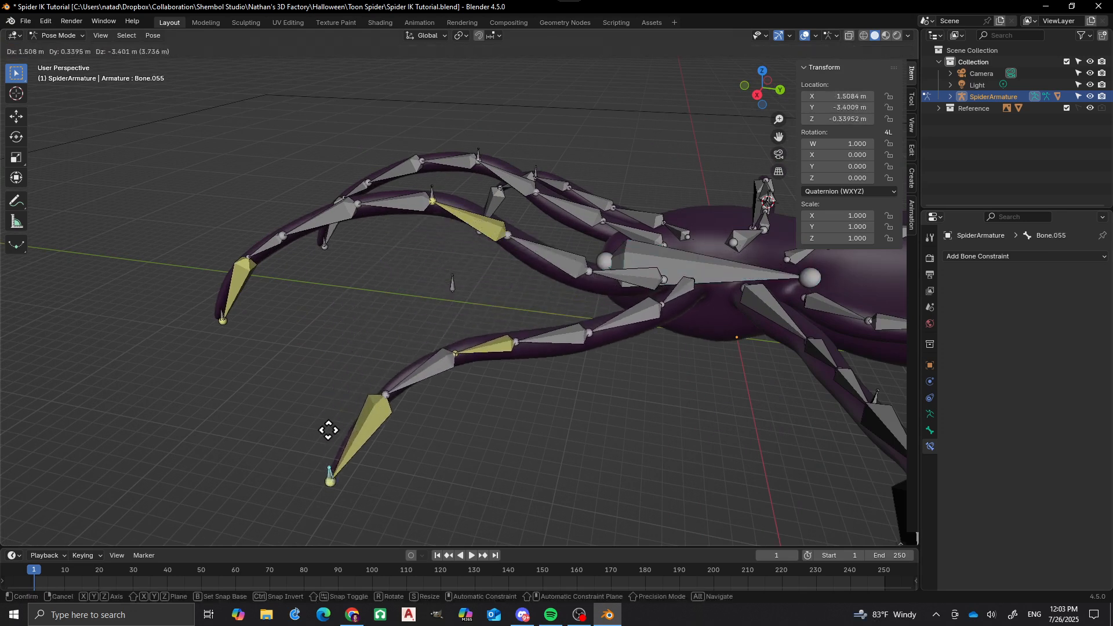
pyautogui.press('Escape')
pyautogui.click(457, 287)
pyautogui.press('g')
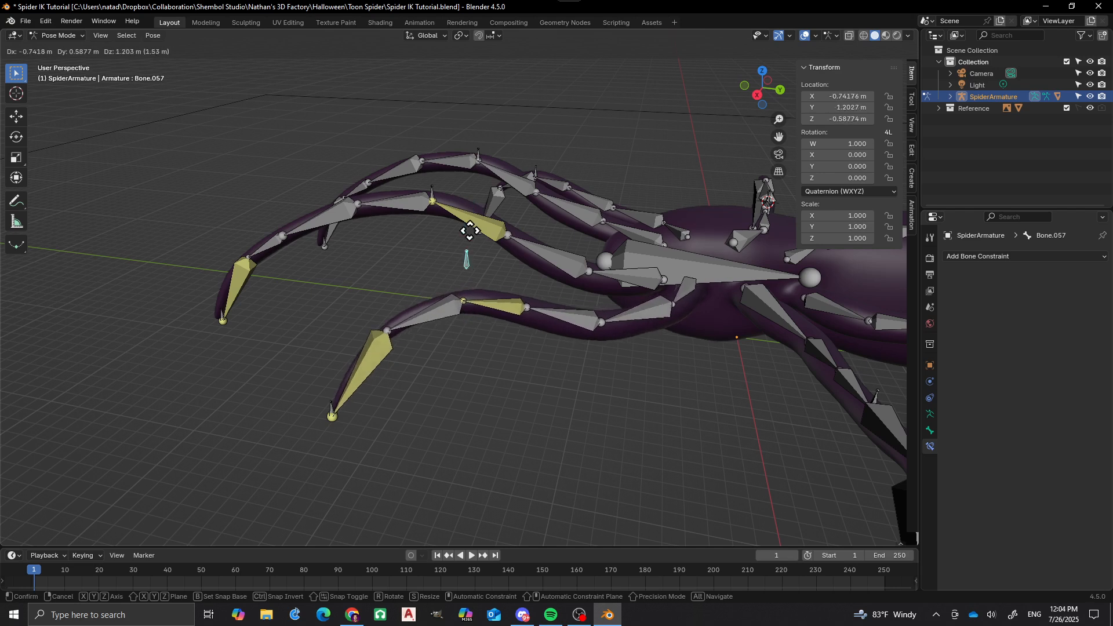
pyautogui.press('Escape')
# Examine the two IK-rigged legs and the remaining legs of the spider from several angles
pyautogui.moveTo(479, 303); pyautogui.dragTo(421, 379, button='middle')
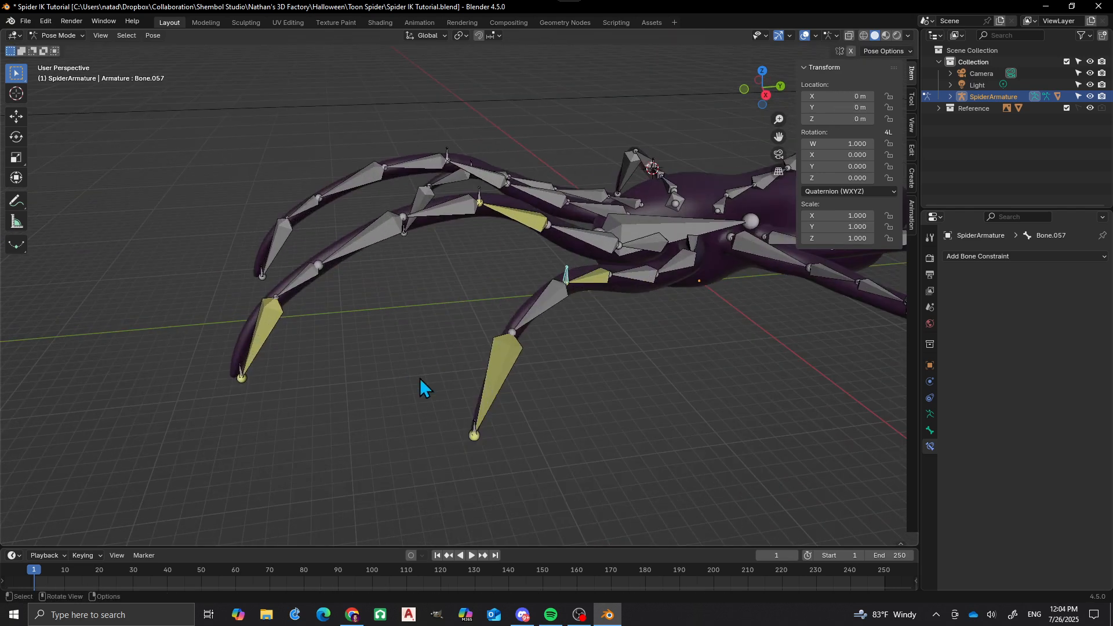
pyautogui.moveTo(355, 291); pyautogui.dragTo(441, 299, button='middle')
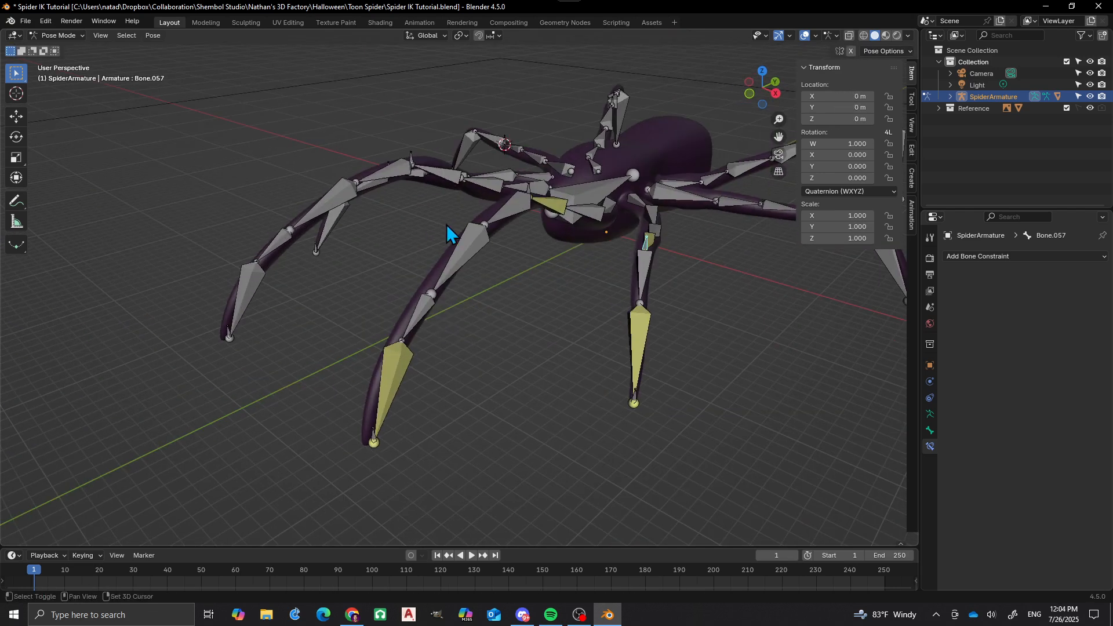
pyautogui.moveTo(449, 229); pyautogui.dragTo(416, 284, button='middle')
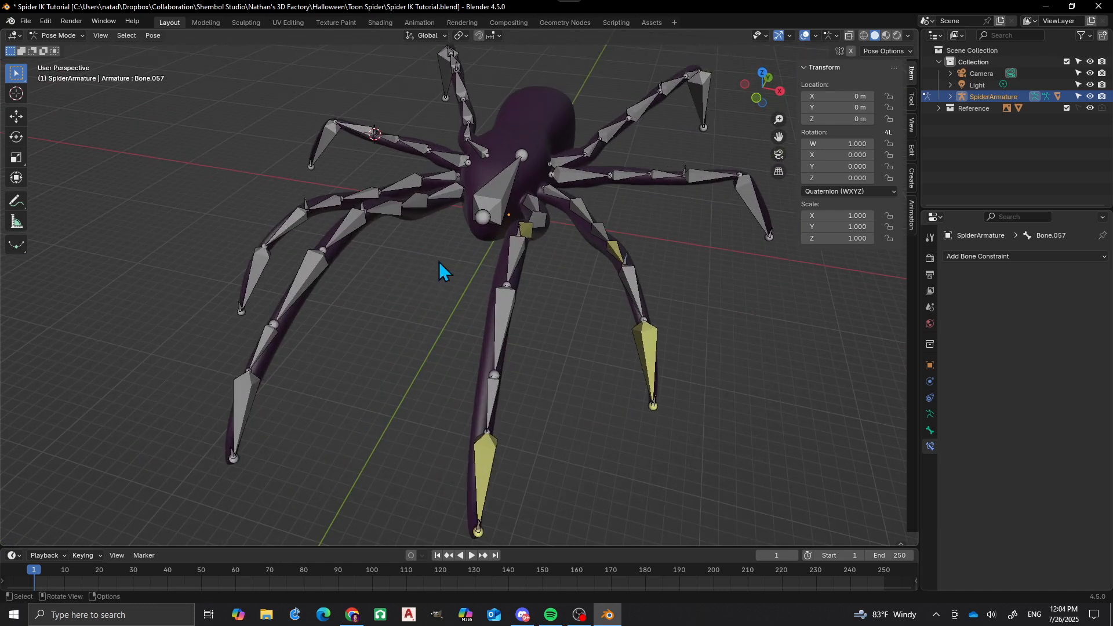
pyautogui.moveTo(423, 229); pyautogui.dragTo(451, 303, button='middle')
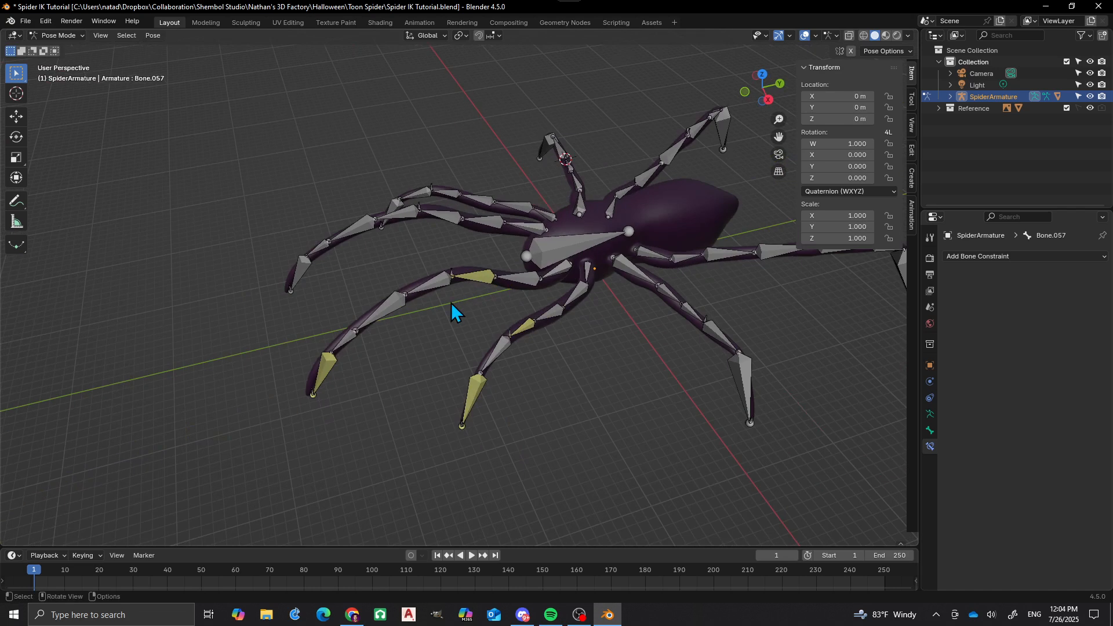
pyautogui.moveTo(528, 369); pyautogui.dragTo(392, 378, button='middle')
pyautogui.scroll(-2, 487, 376)
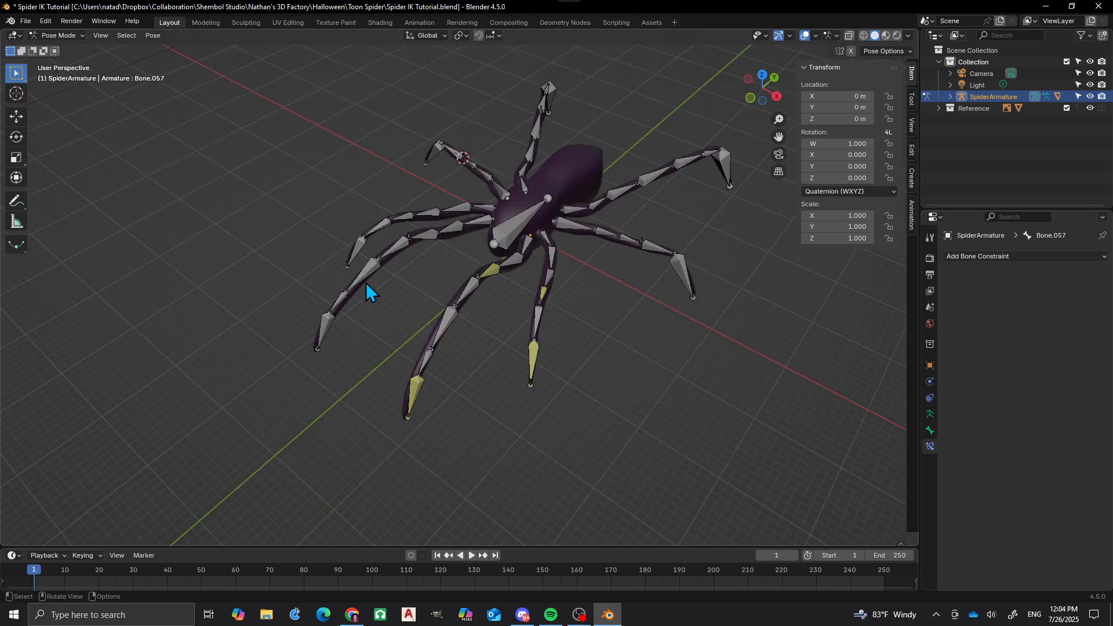
pyautogui.scroll(1, 366, 284)
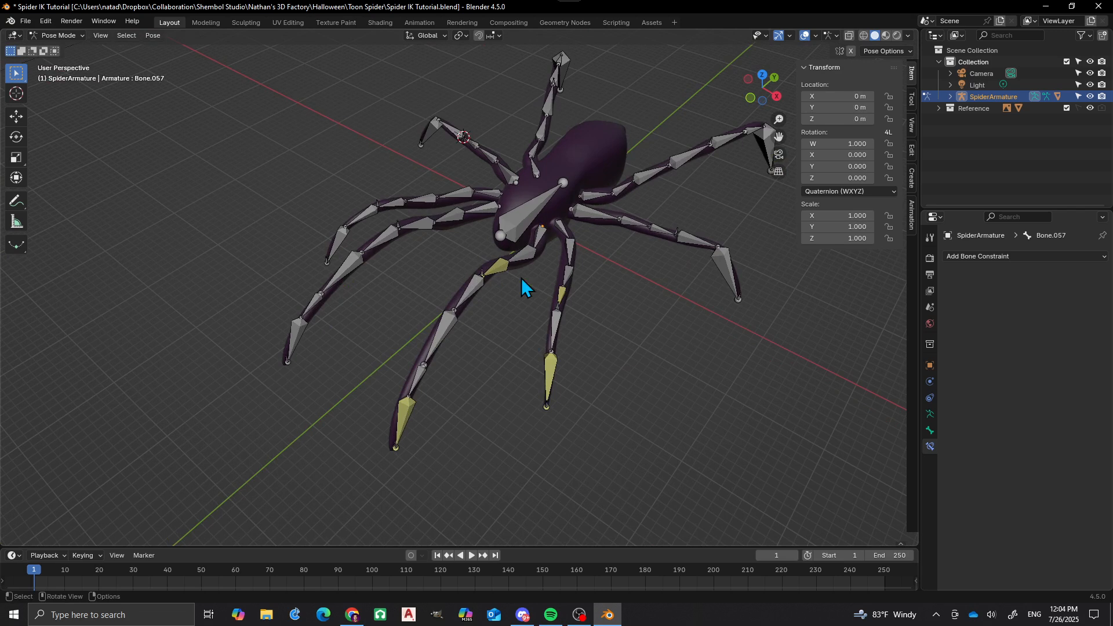
pyautogui.moveTo(493, 283); pyautogui.dragTo(373, 292, button='middle')
# Test-move the tip control bone of the first IK-rigged leg, Bone.051, and cancel the move
pyautogui.scroll(3, 444, 246)
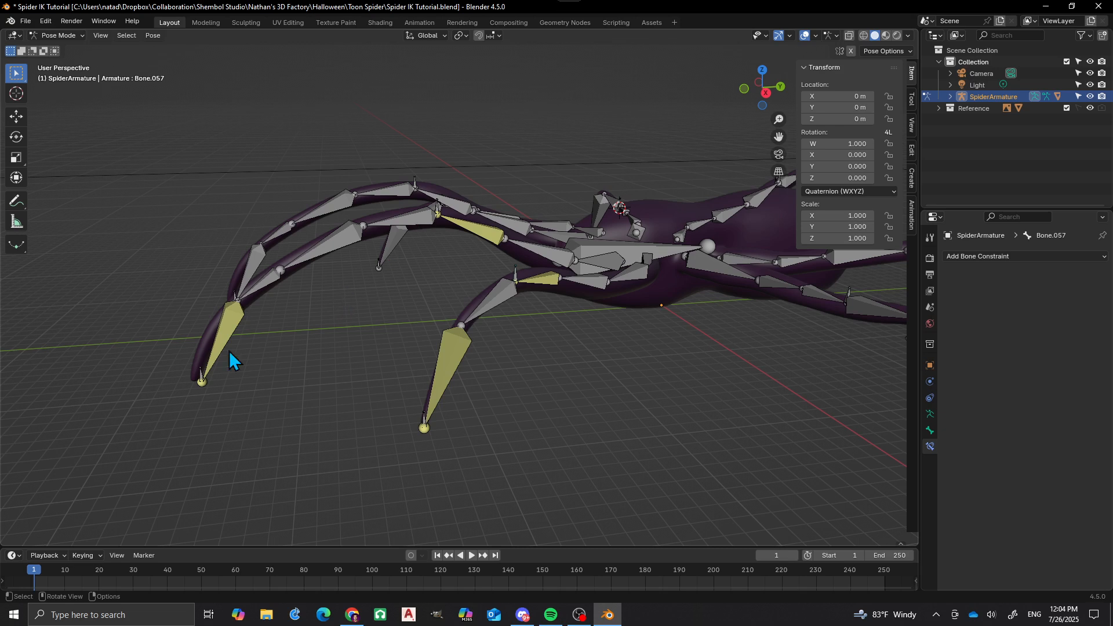
pyautogui.press('g')
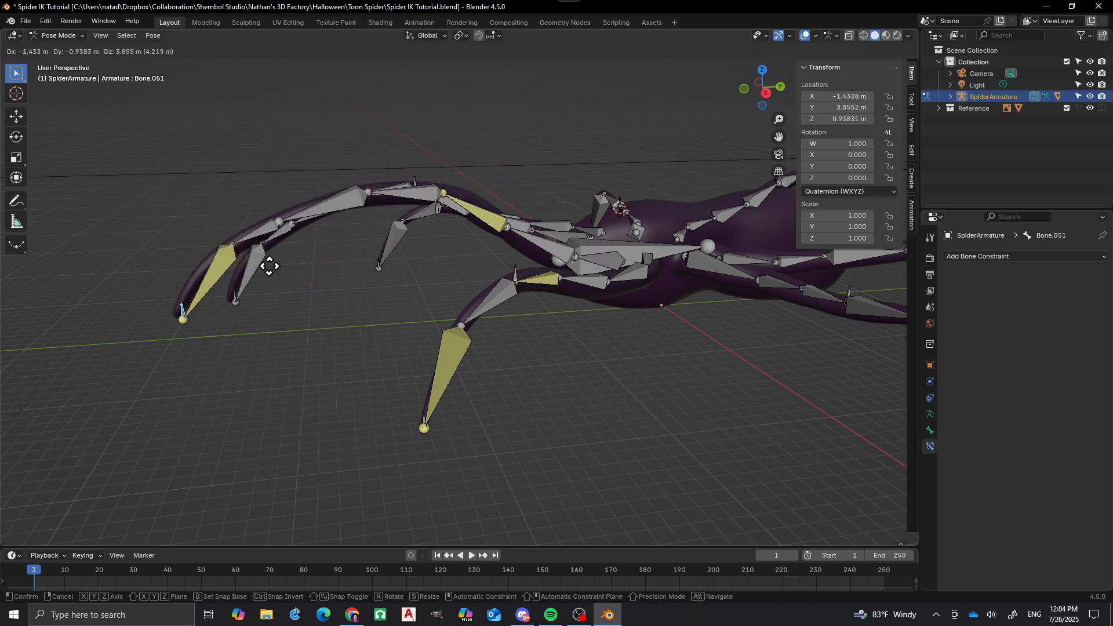
pyautogui.press('Escape')
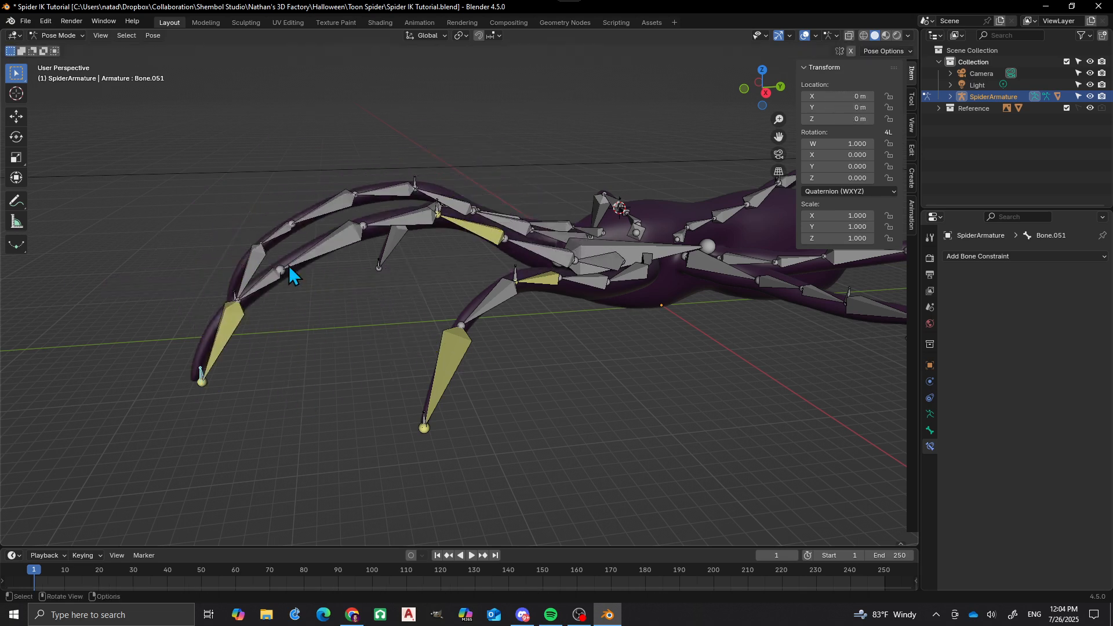
pyautogui.moveTo(382, 286); pyautogui.dragTo(308, 323, button='middle')
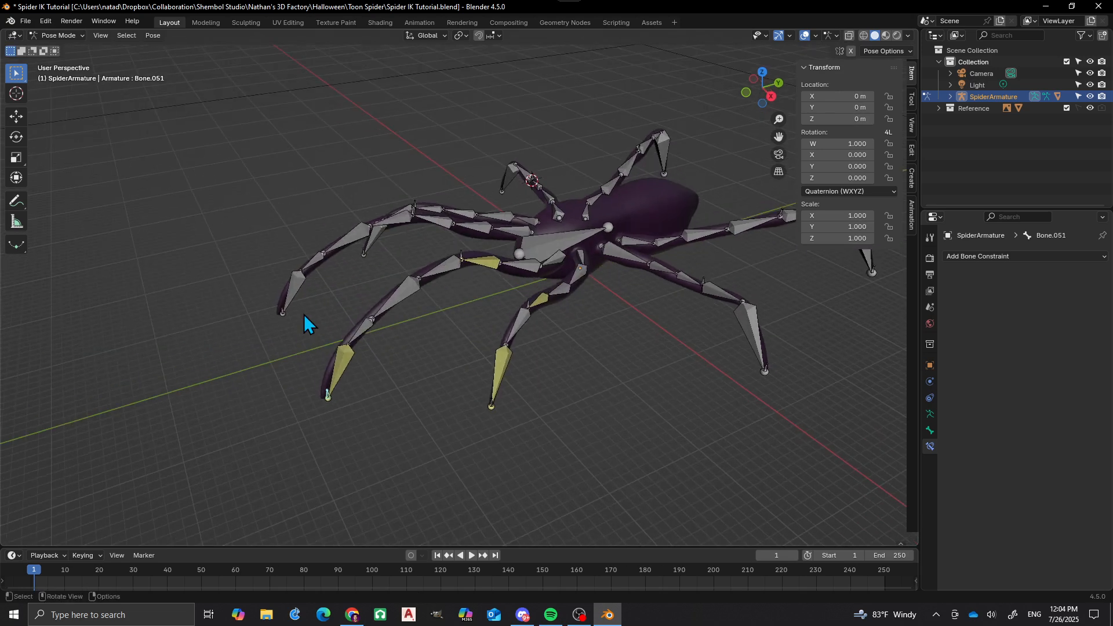